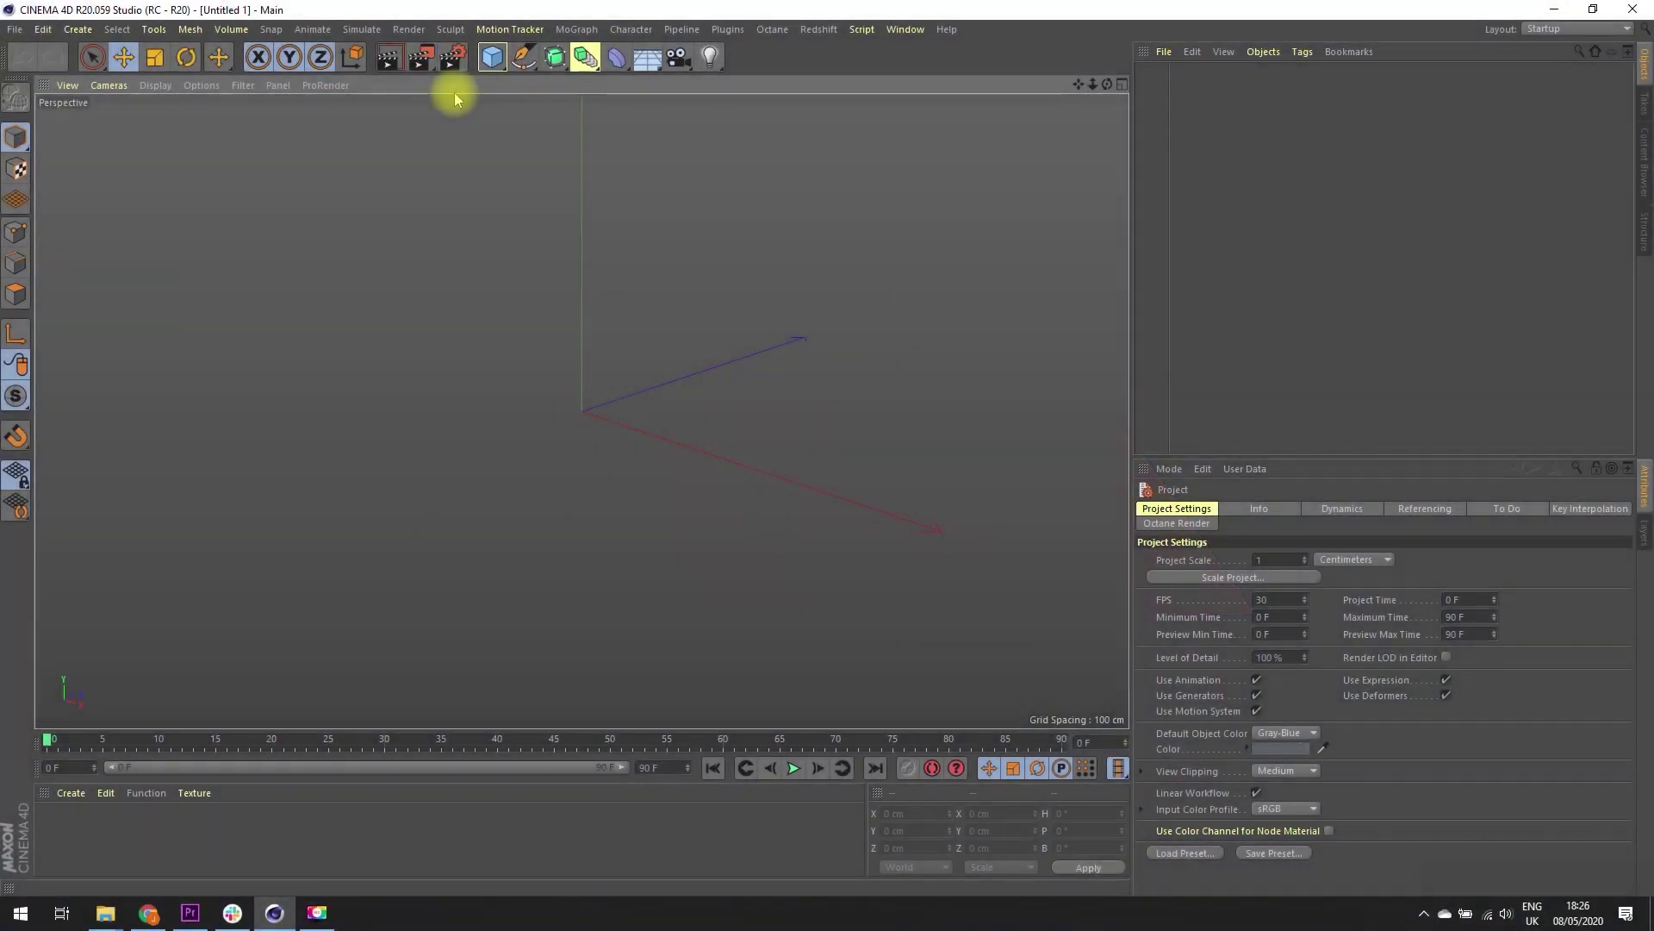
# Add a Helix spline from the spline shapes flyout.
pyautogui.click(524, 57)
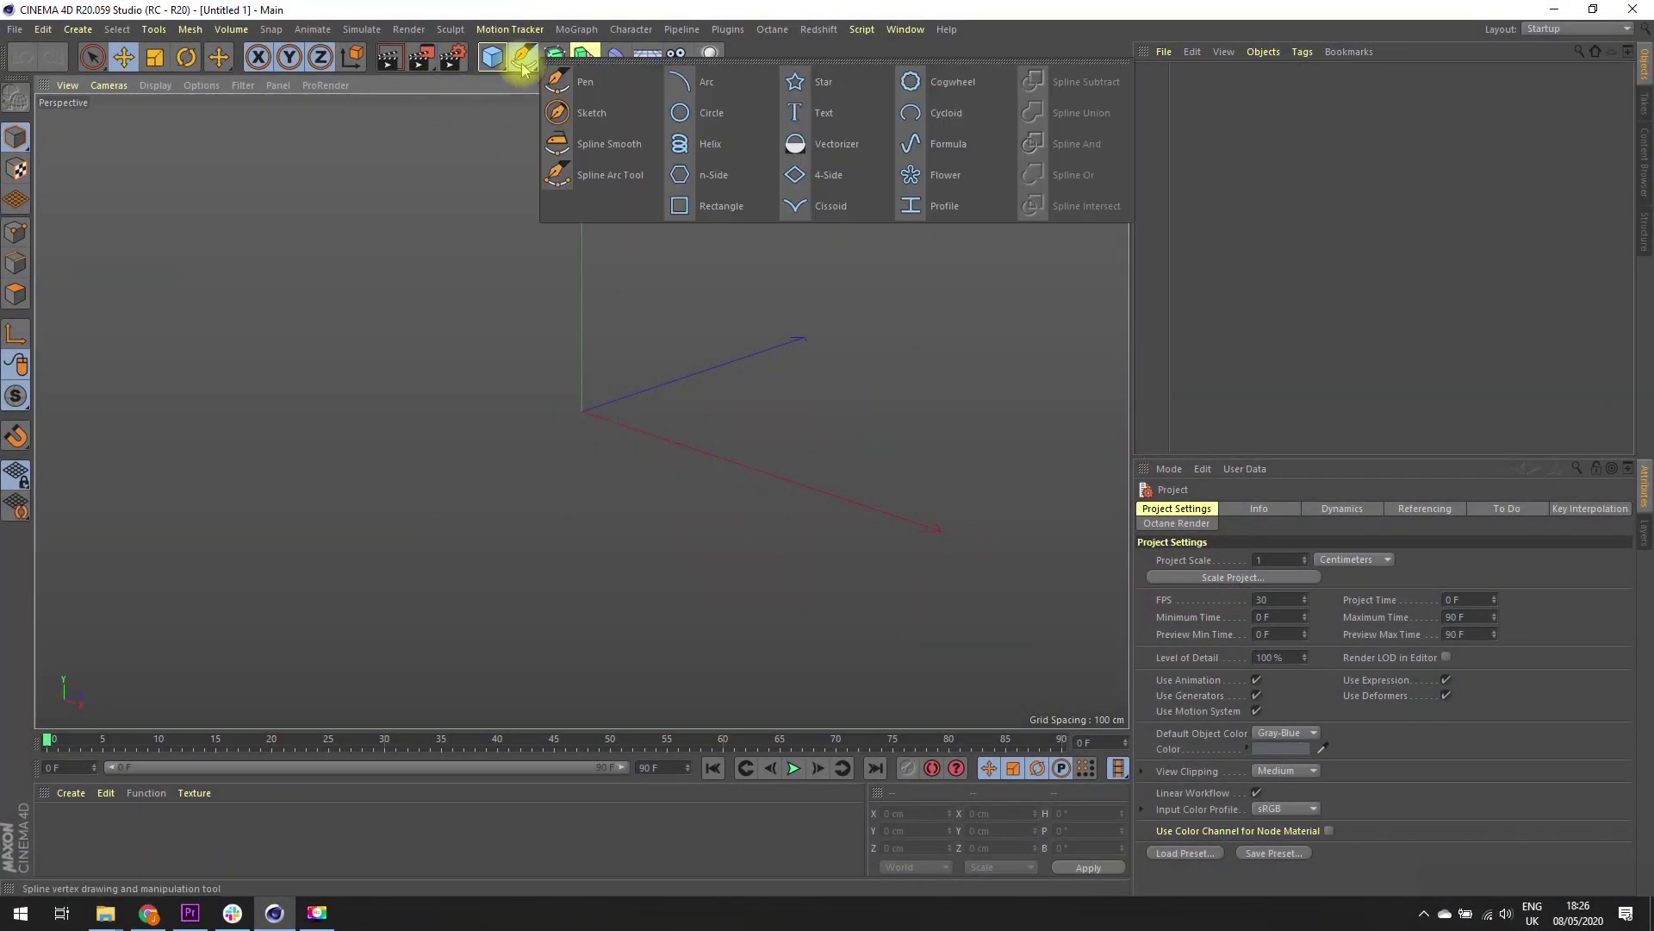
pyautogui.click(709, 148)
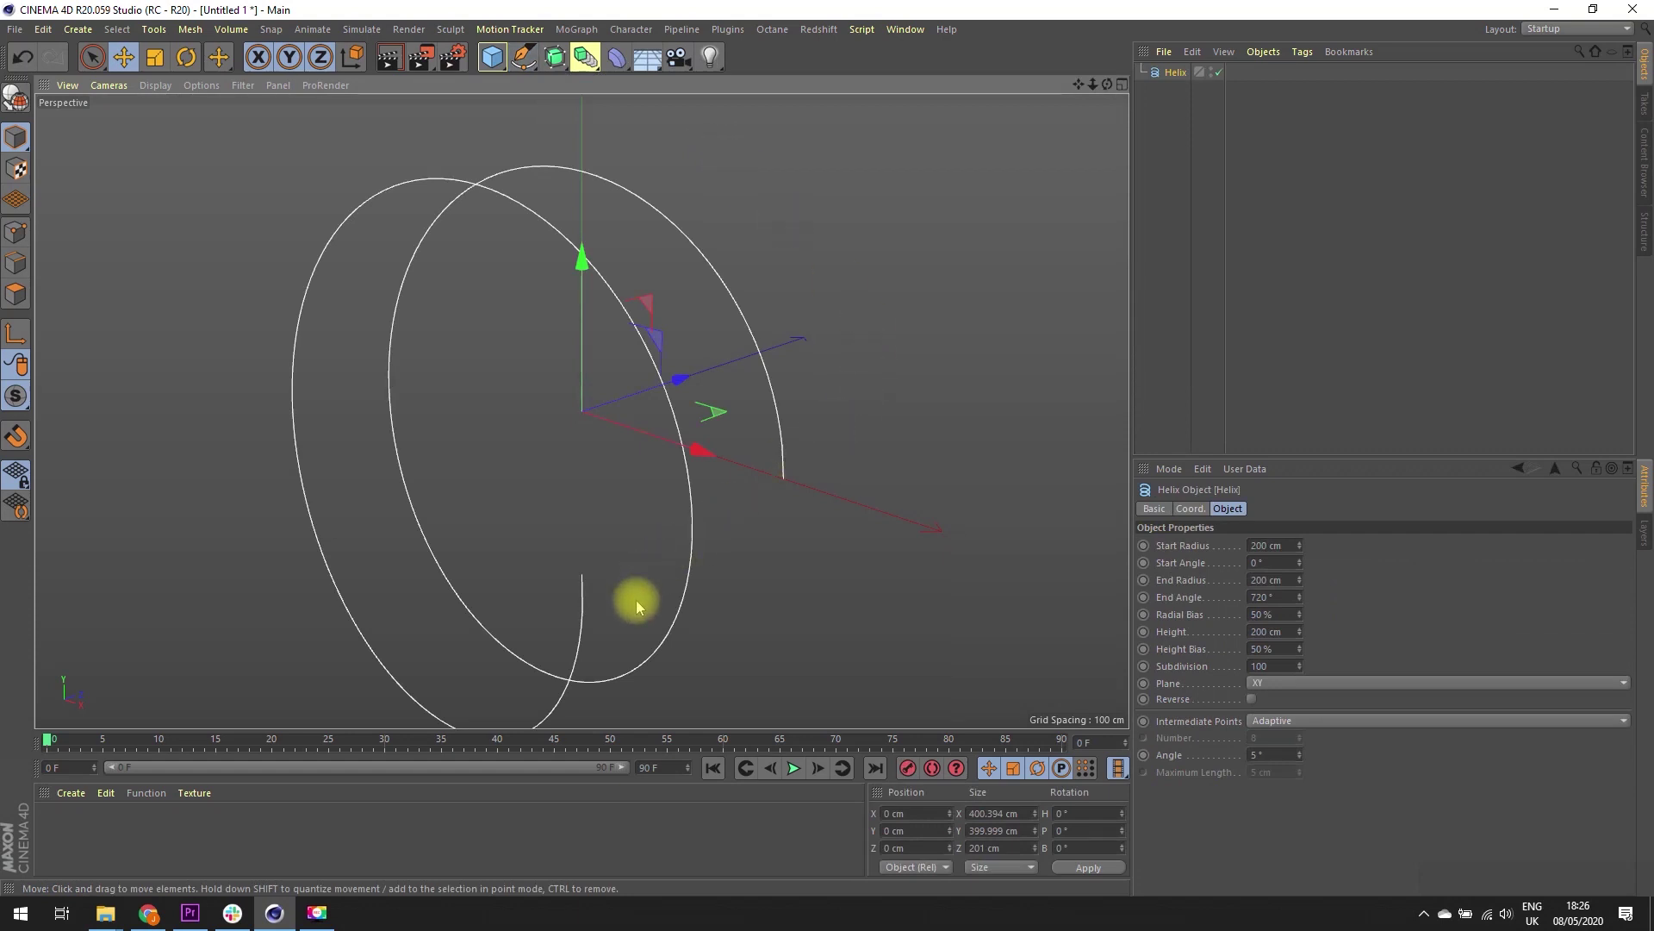
pyautogui.keyDown('alt'); pyautogui.moveTo(636, 600); pyautogui.dragTo(646, 561); pyautogui.keyUp('alt')
# Set the helix Start Radius to 3 cm, End Radius to 1 cm and End Angle to 2500°.
pyautogui.doubleClick(1260, 545)
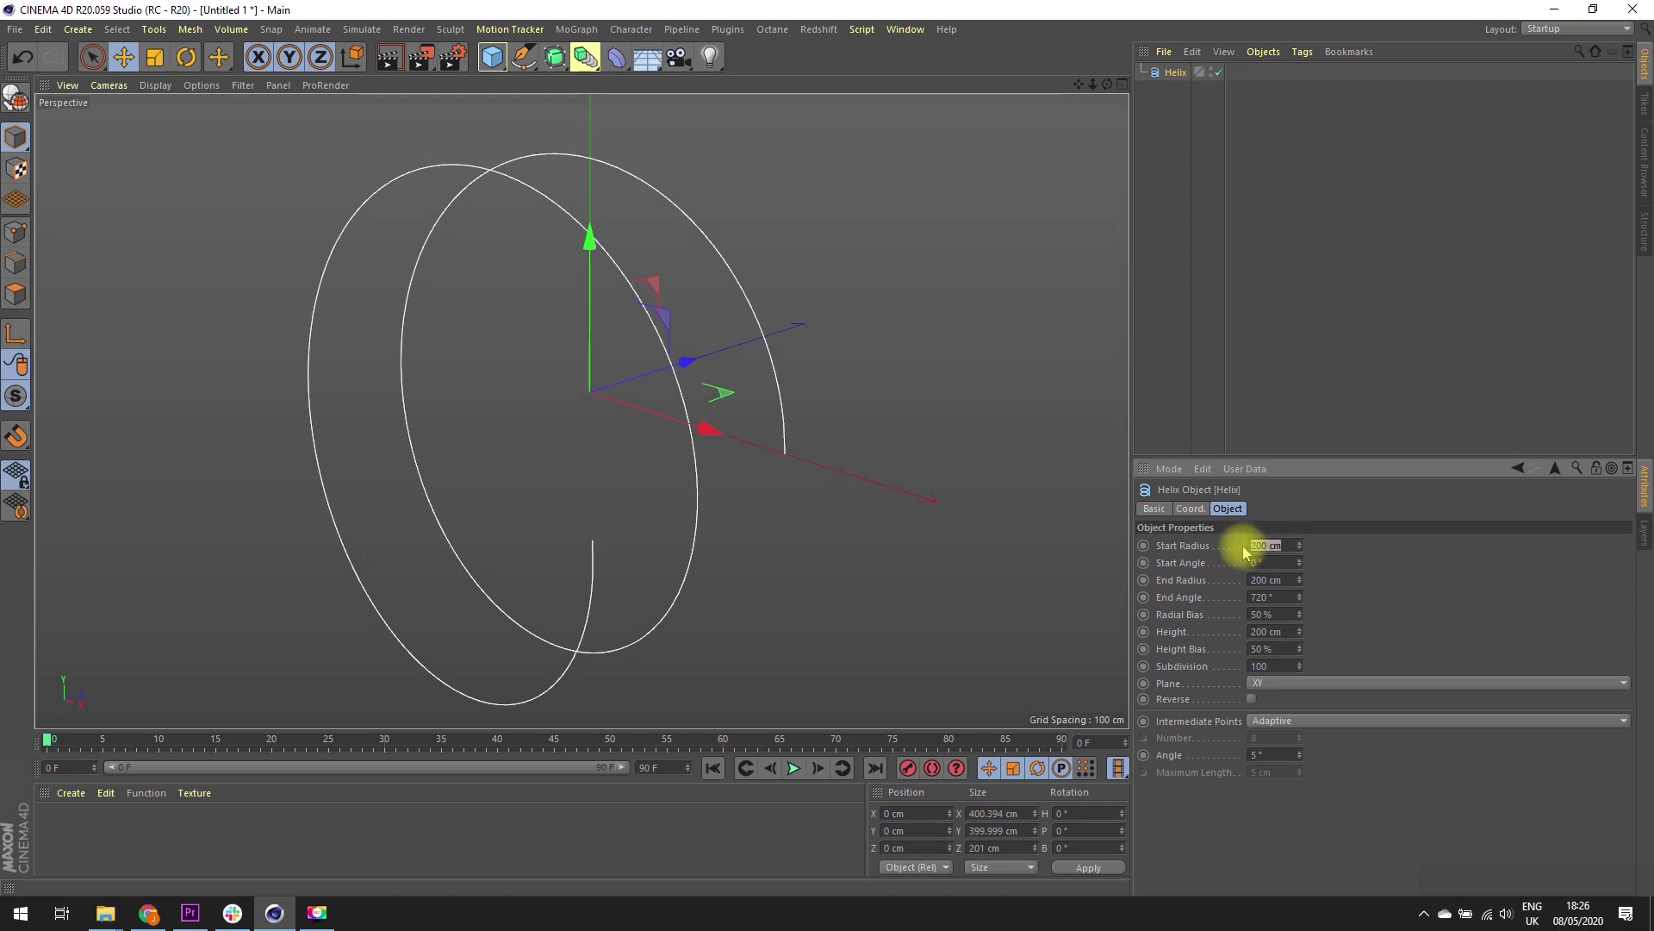
pyautogui.write('3')
pyautogui.press('Return')
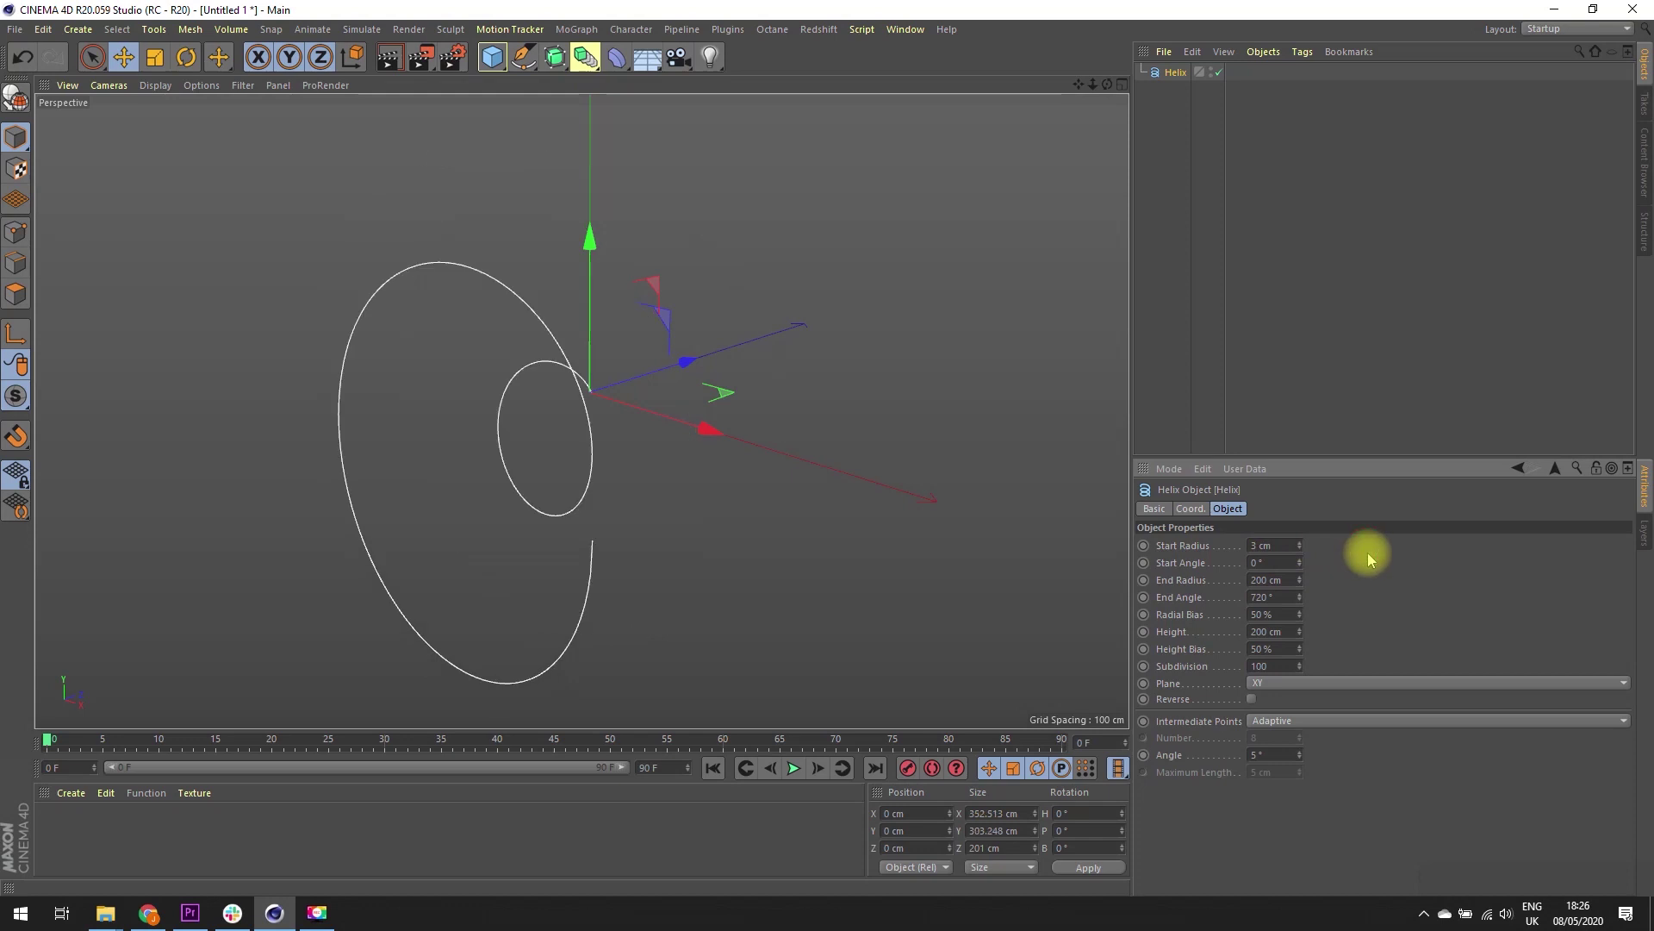
pyautogui.click(1284, 579)
pyautogui.click(1281, 580)
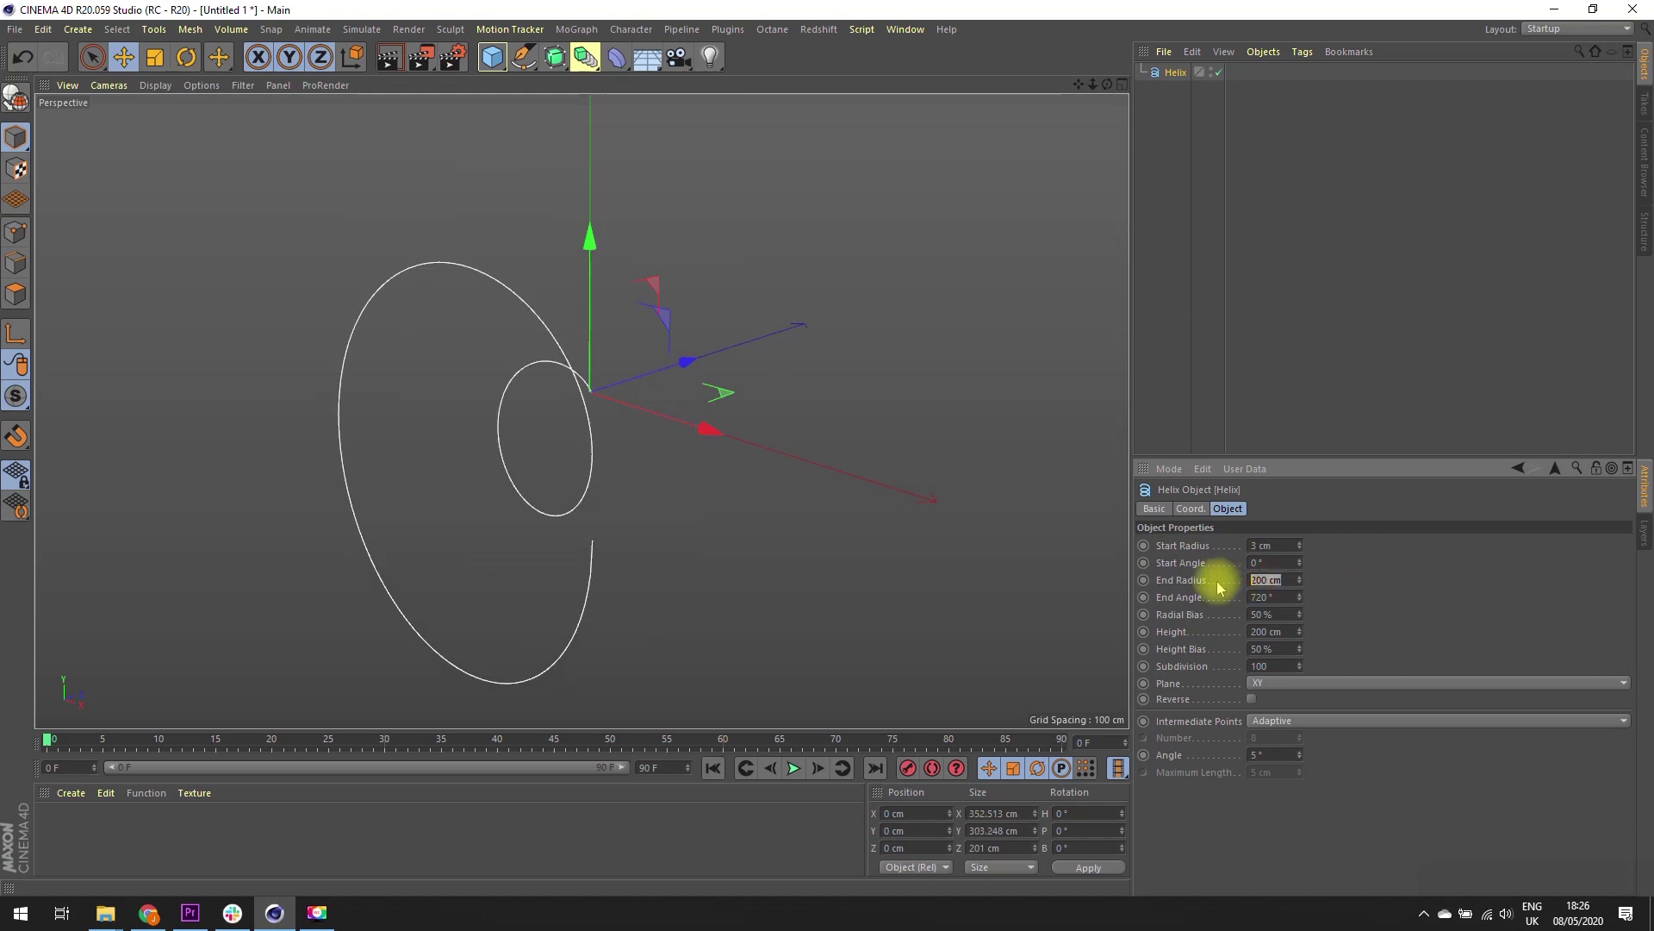
pyautogui.write('1')
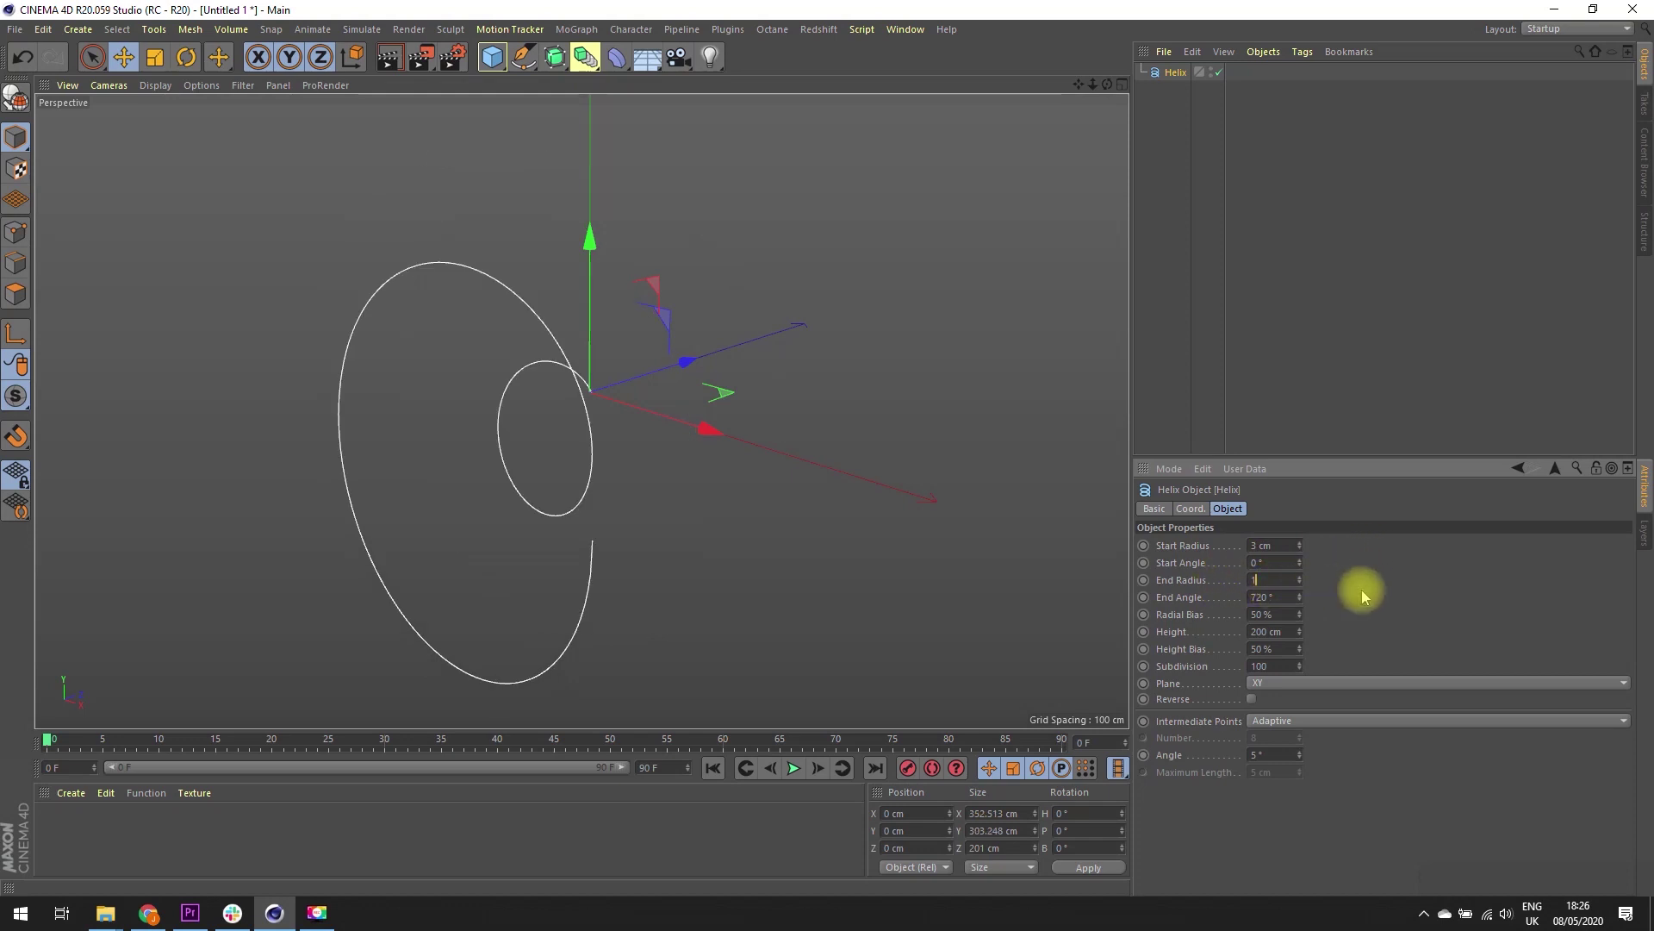
pyautogui.press('Return')
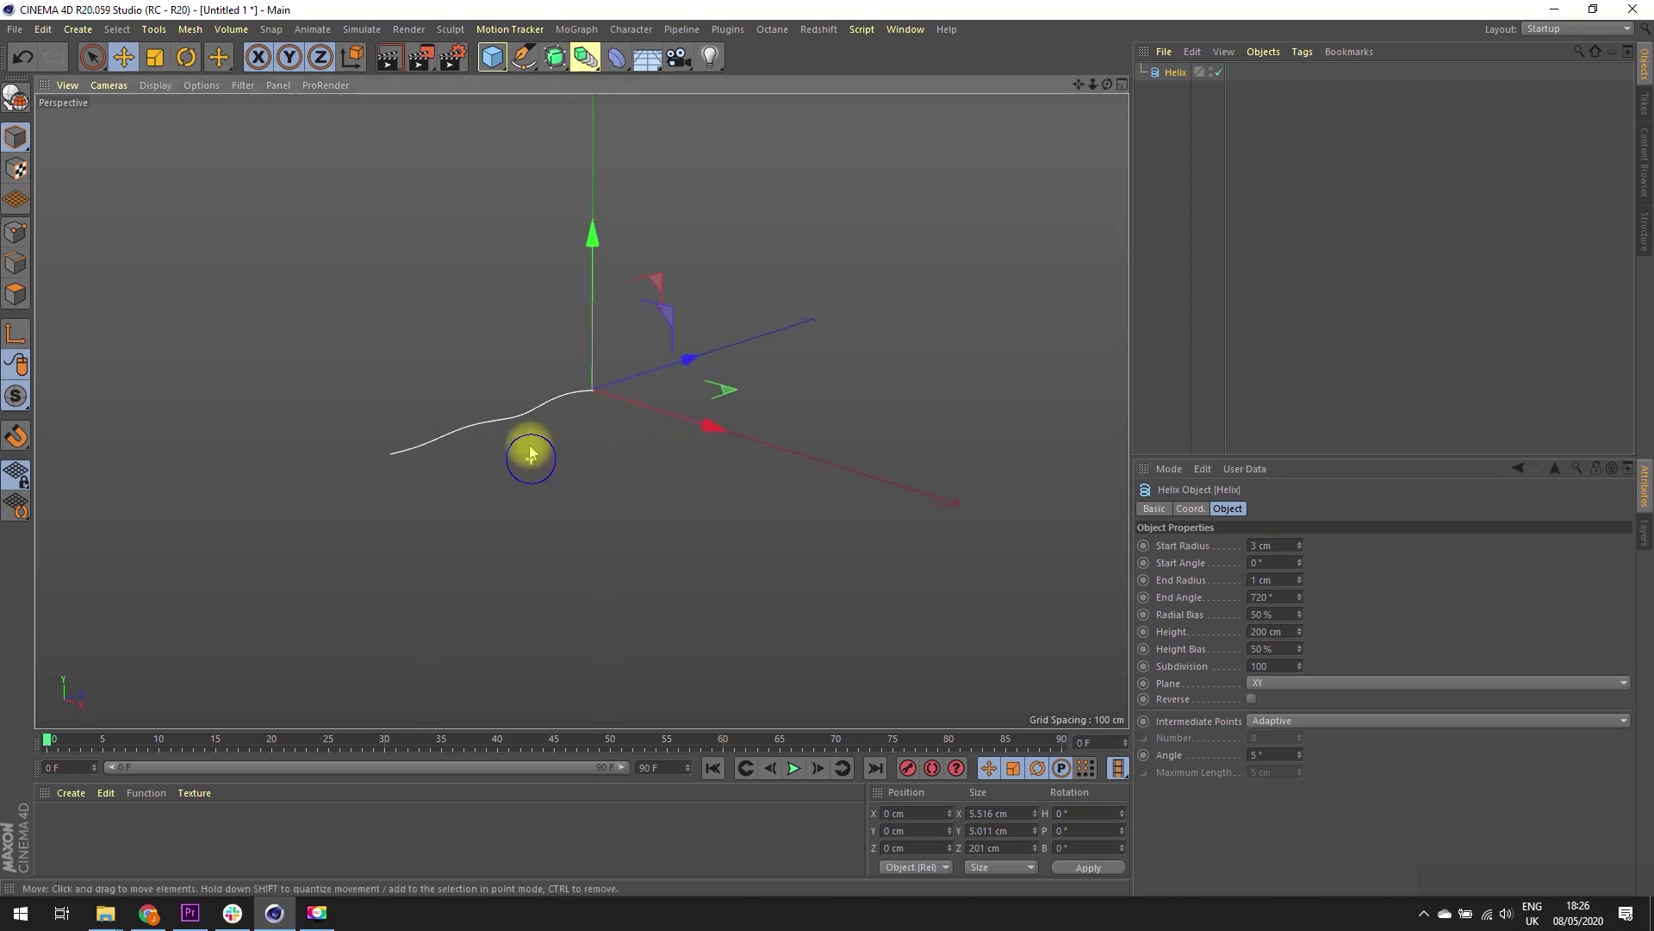
pyautogui.scroll(5, 528, 405)
pyautogui.click(1300, 594)
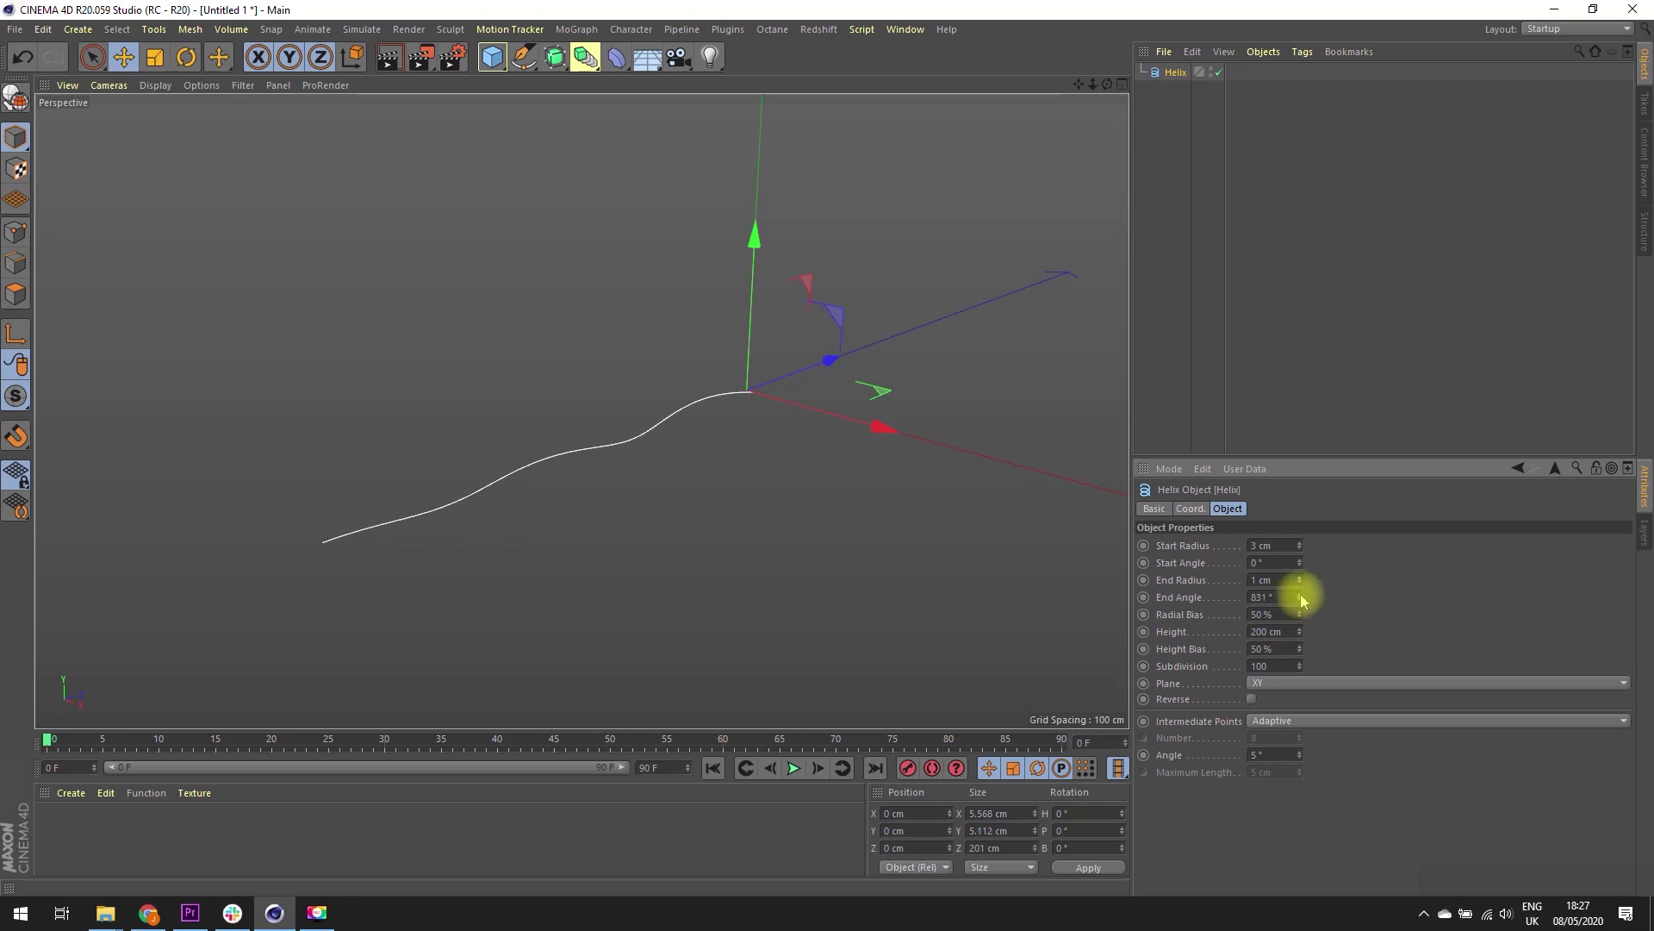
pyautogui.moveTo(1292, 596); pyautogui.dragTo(1191, 600)
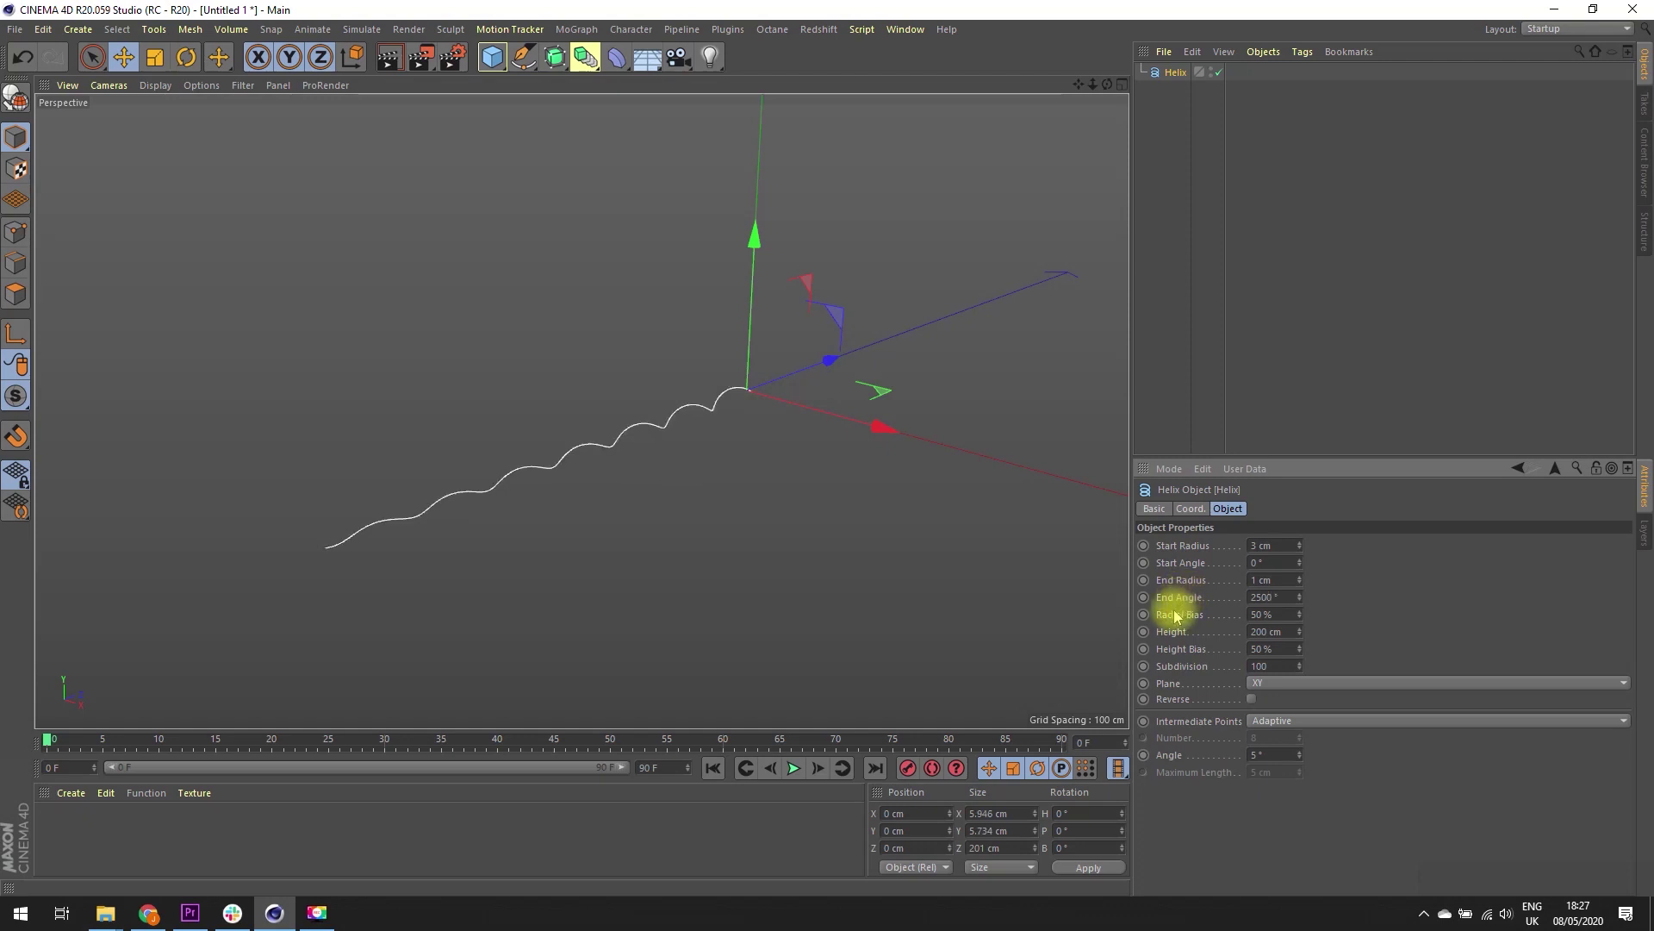
pyautogui.keyDown('alt'); pyautogui.moveTo(681, 433); pyautogui.dragTo(582, 488); pyautogui.keyUp('alt')
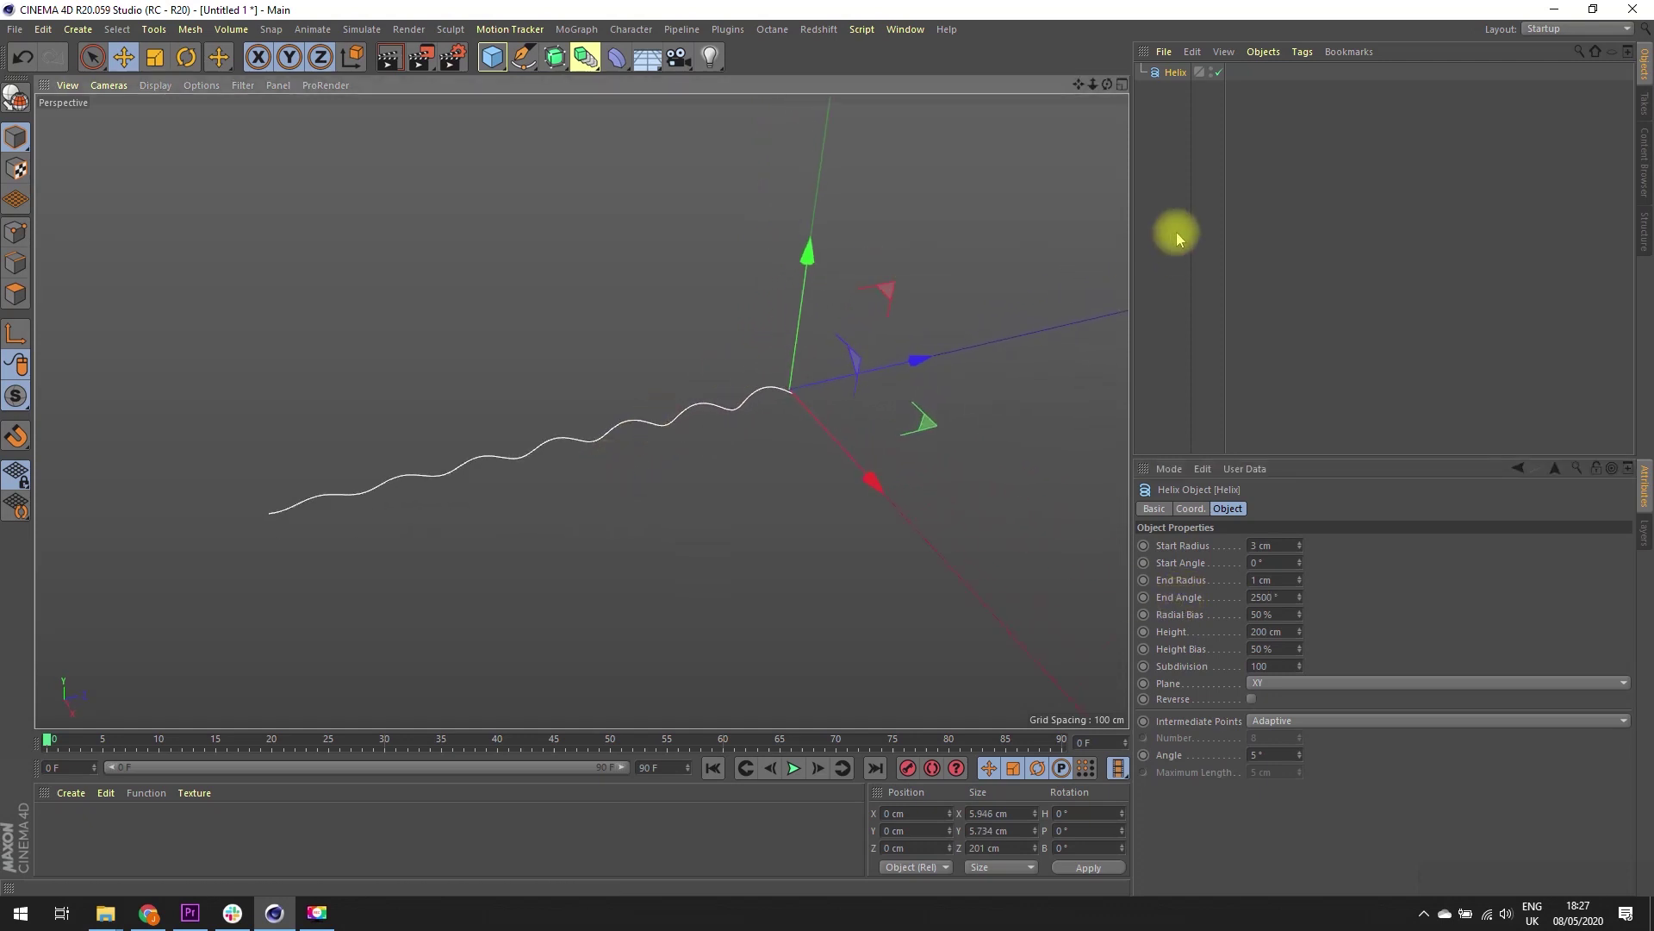
# Add a MoGraph Cloner, make the Helix its child, and select the Cloner.
pyautogui.click(572, 32)
pyautogui.click(608, 218)
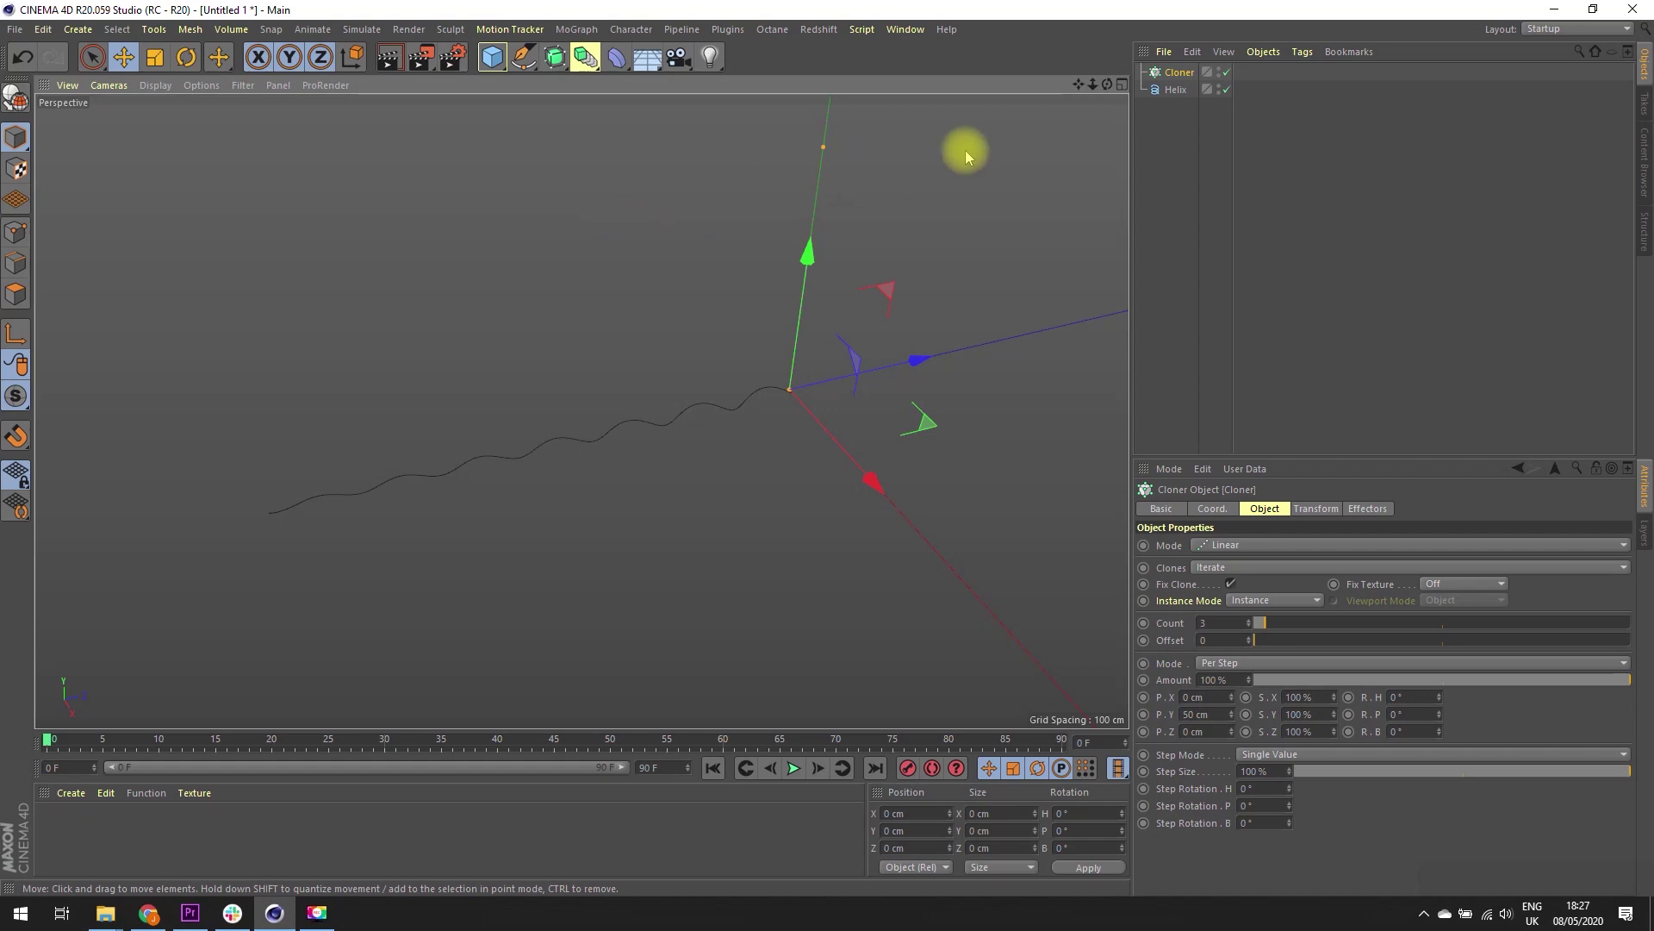
pyautogui.moveTo(1176, 90); pyautogui.dragTo(1176, 71)
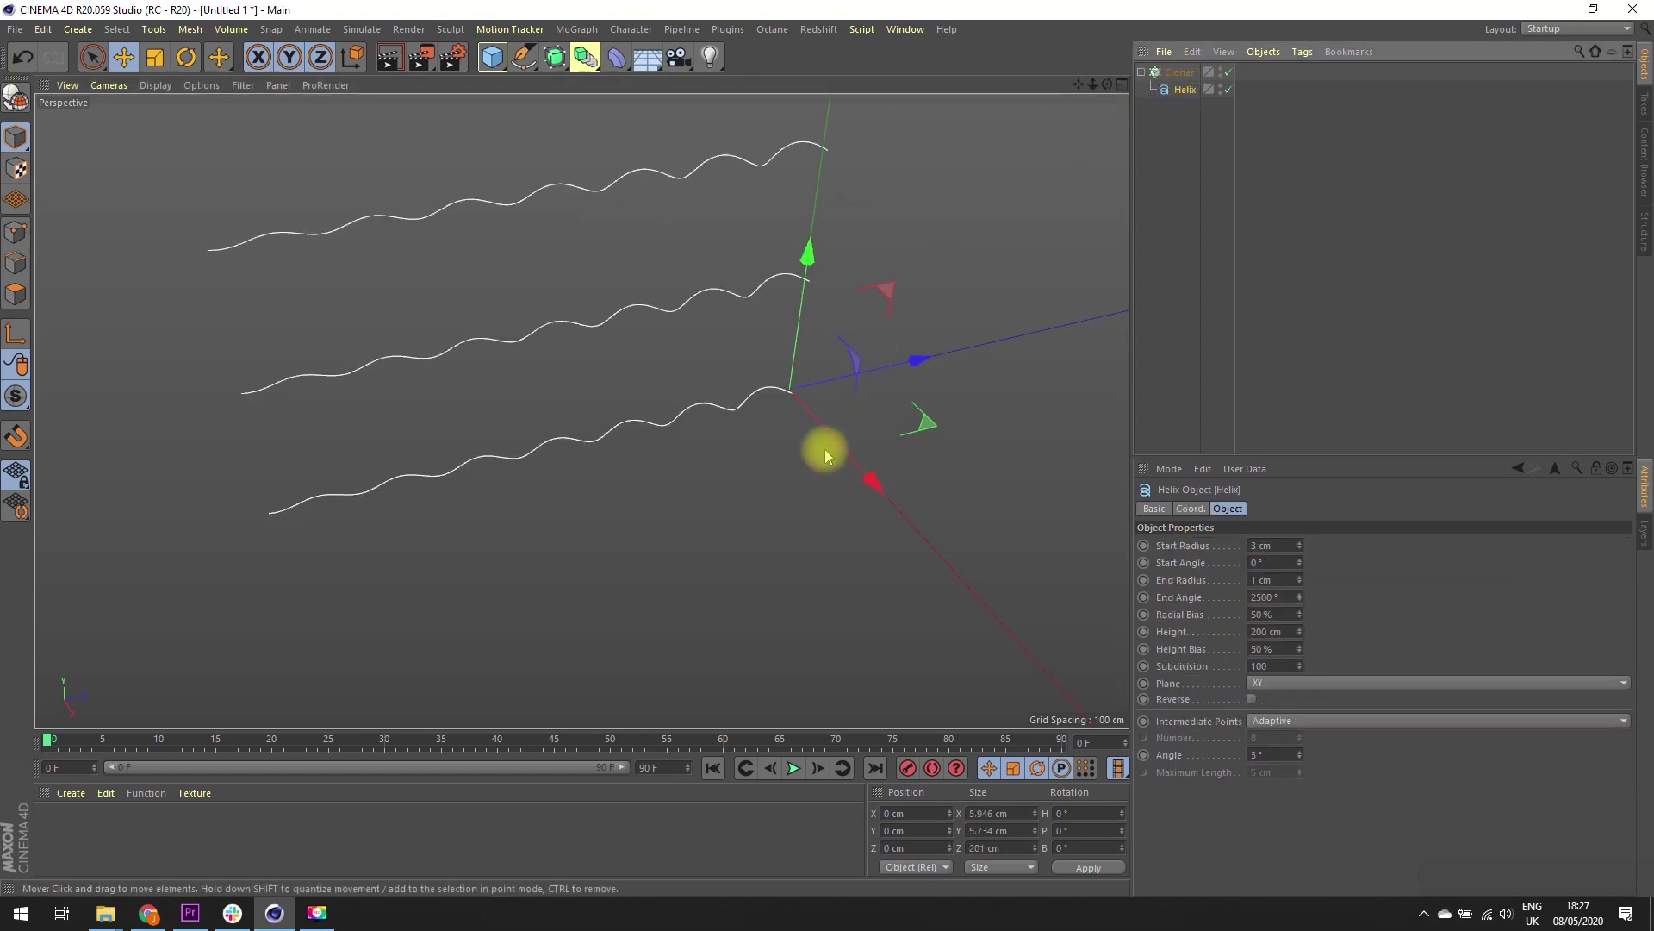
pyautogui.keyDown('alt'); pyautogui.moveTo(787, 406); pyautogui.dragTo(764, 442); pyautogui.keyUp('alt')
pyautogui.click(1179, 74)
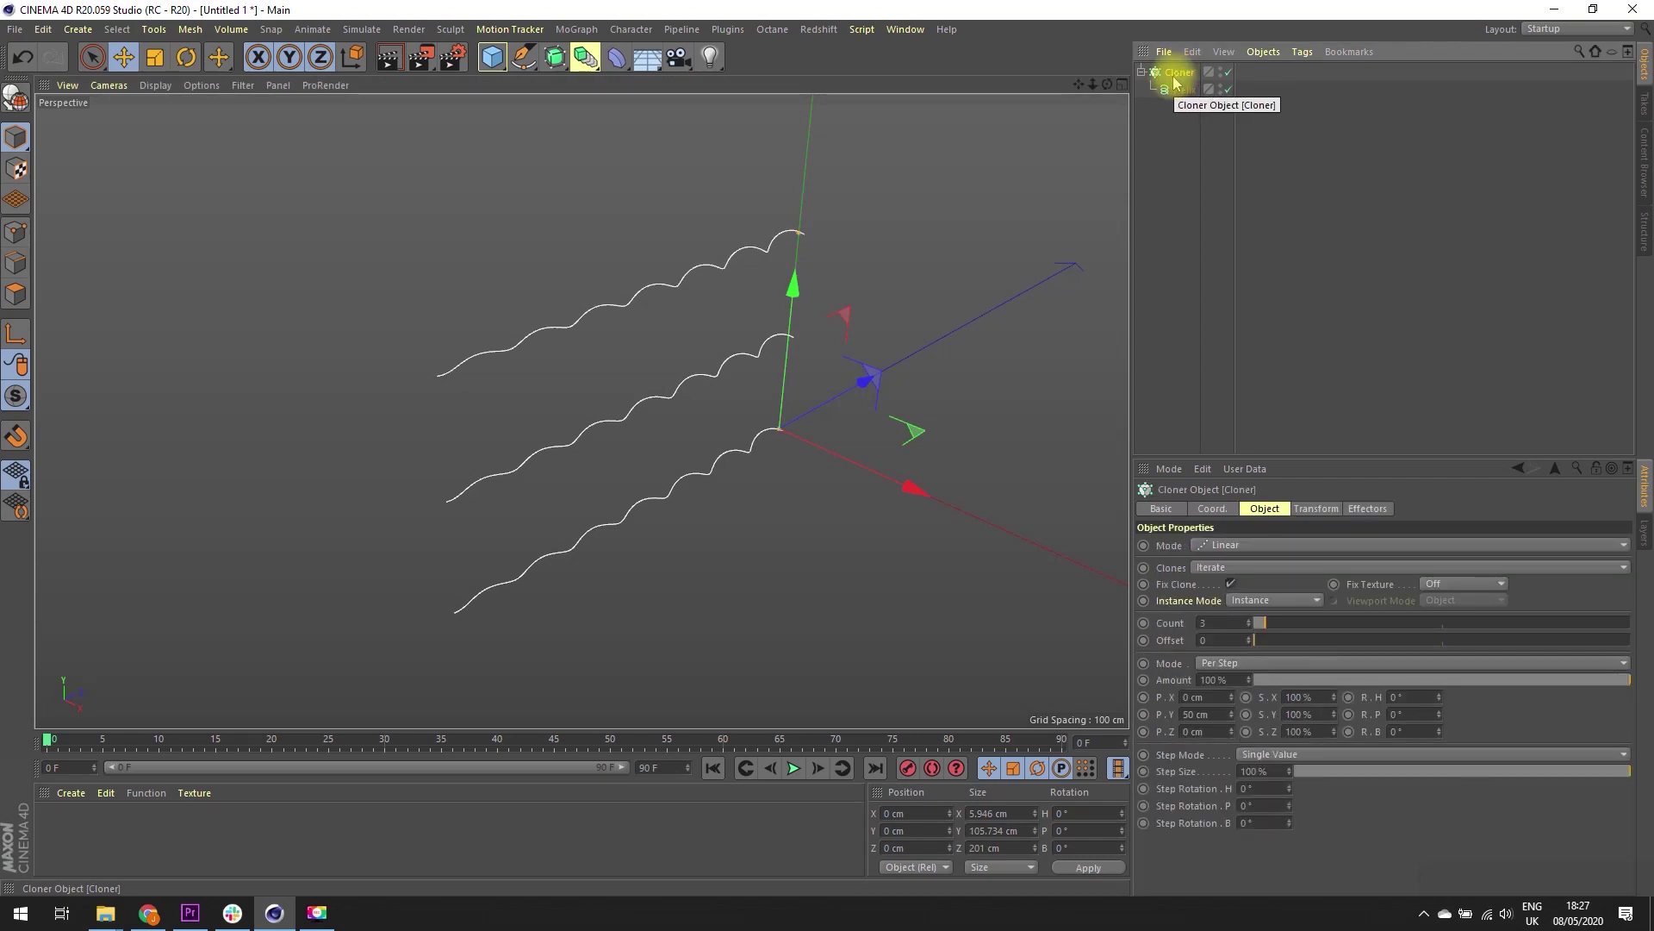
# Switch the Cloner to Radial mode with a 0 cm radius and a count of 3.
pyautogui.click(1263, 547)
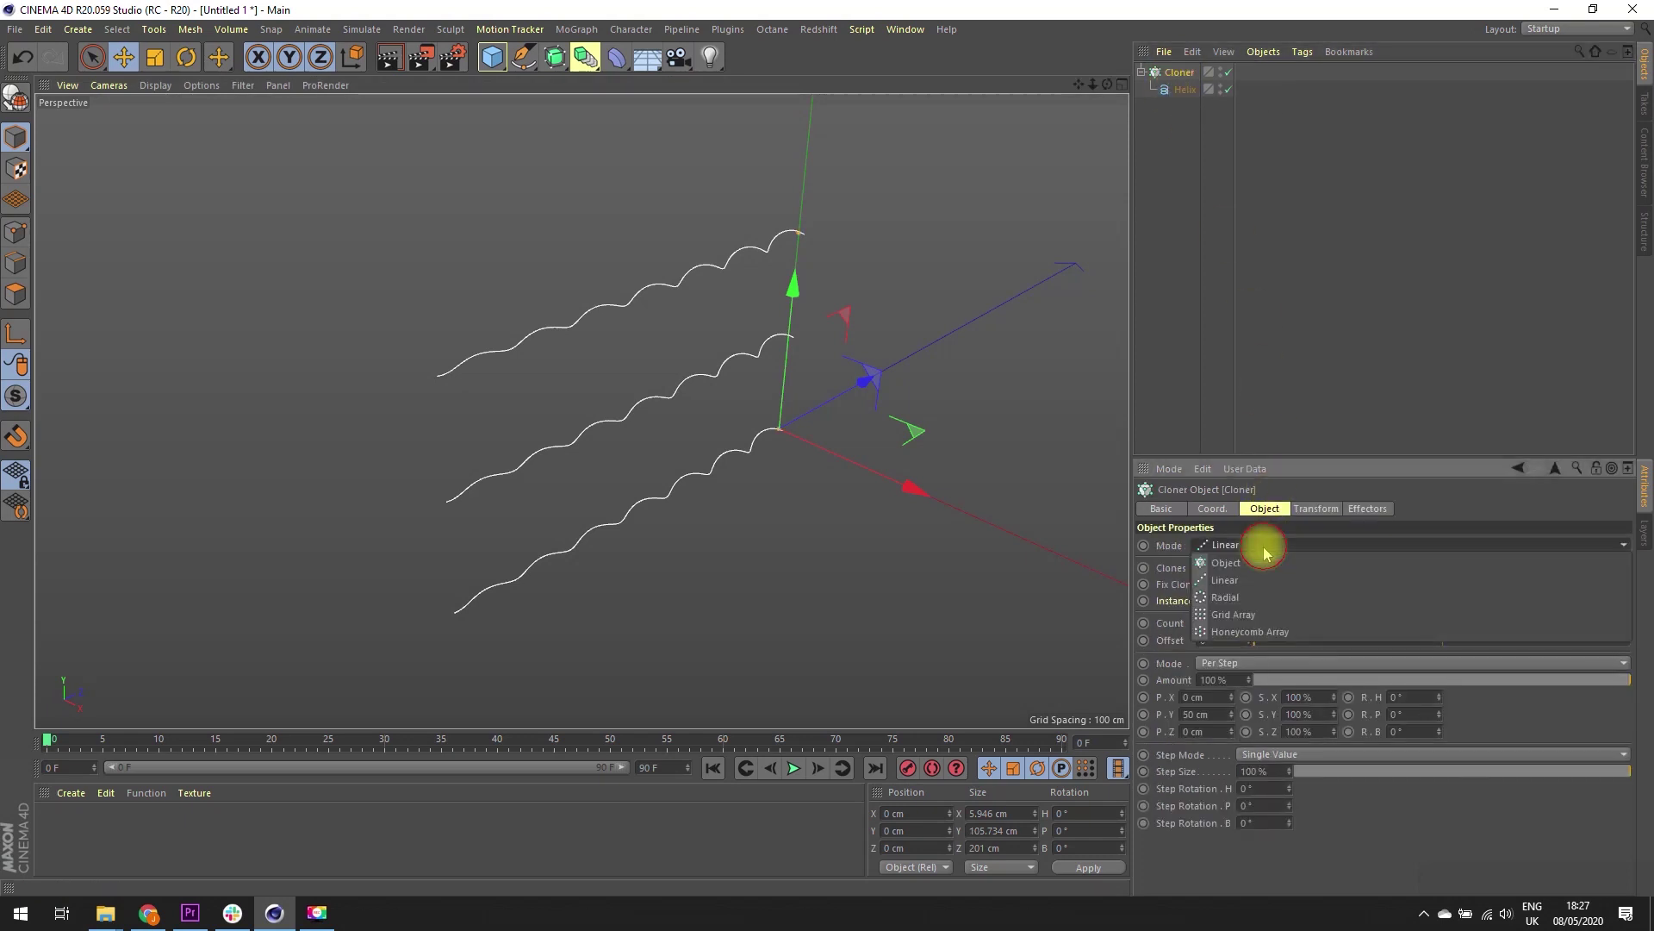
pyautogui.click(1232, 597)
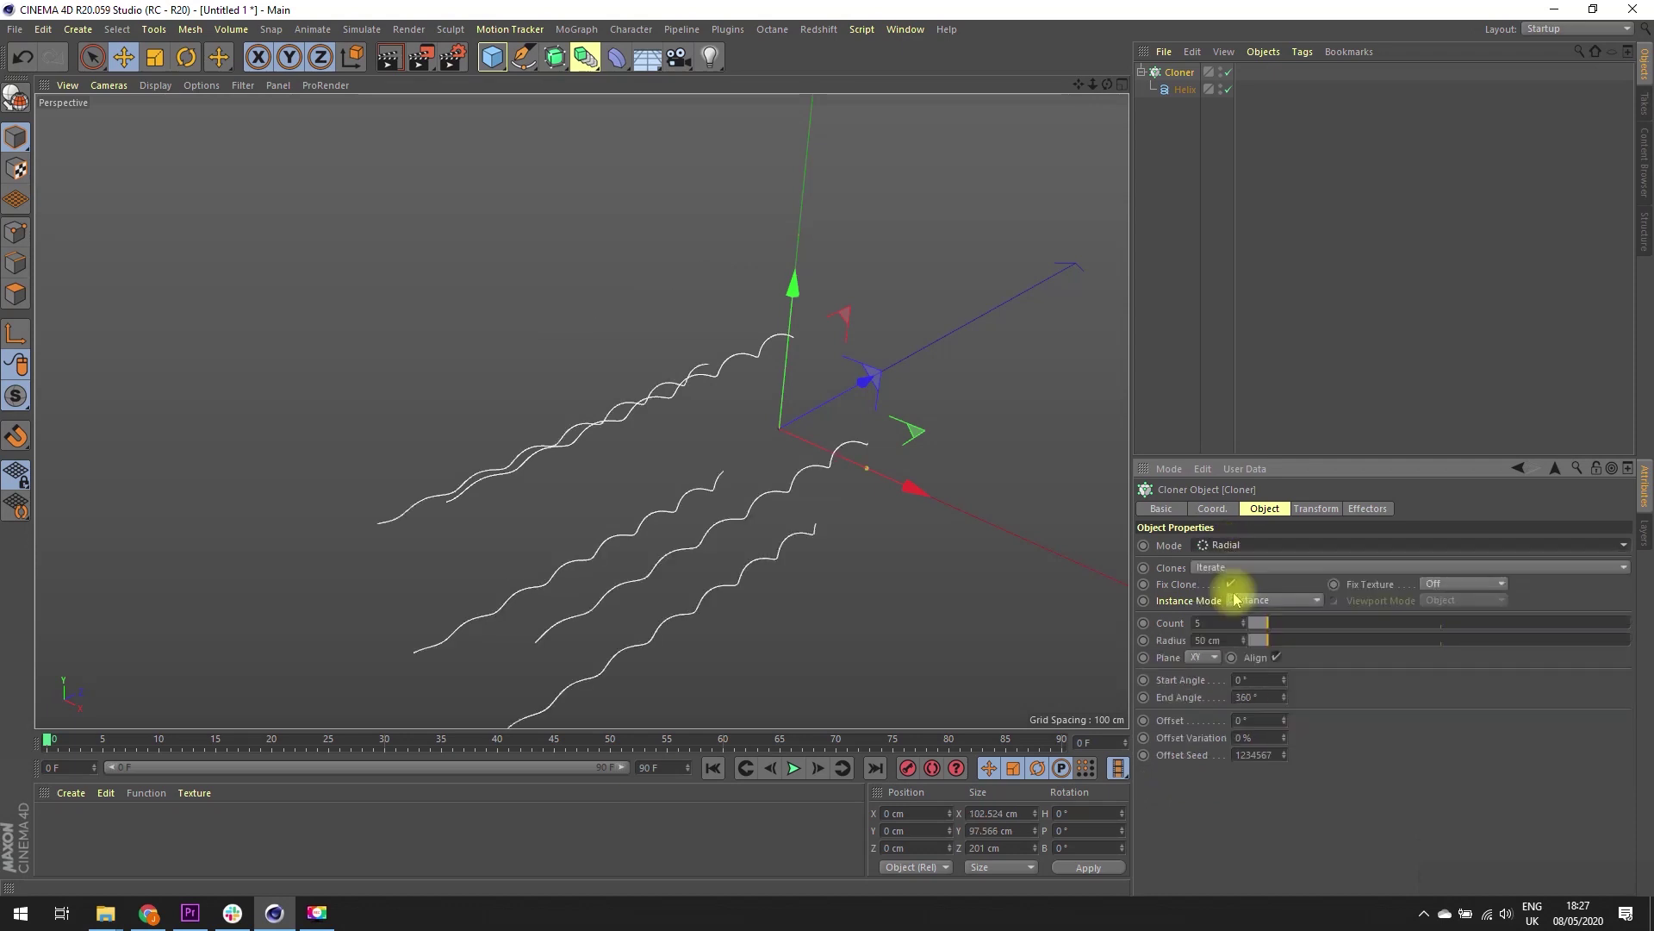
pyautogui.keyDown('alt'); pyautogui.moveTo(698, 517); pyautogui.dragTo(749, 384); pyautogui.keyUp('alt')
pyautogui.moveTo(1259, 646); pyautogui.dragTo(1247, 648)
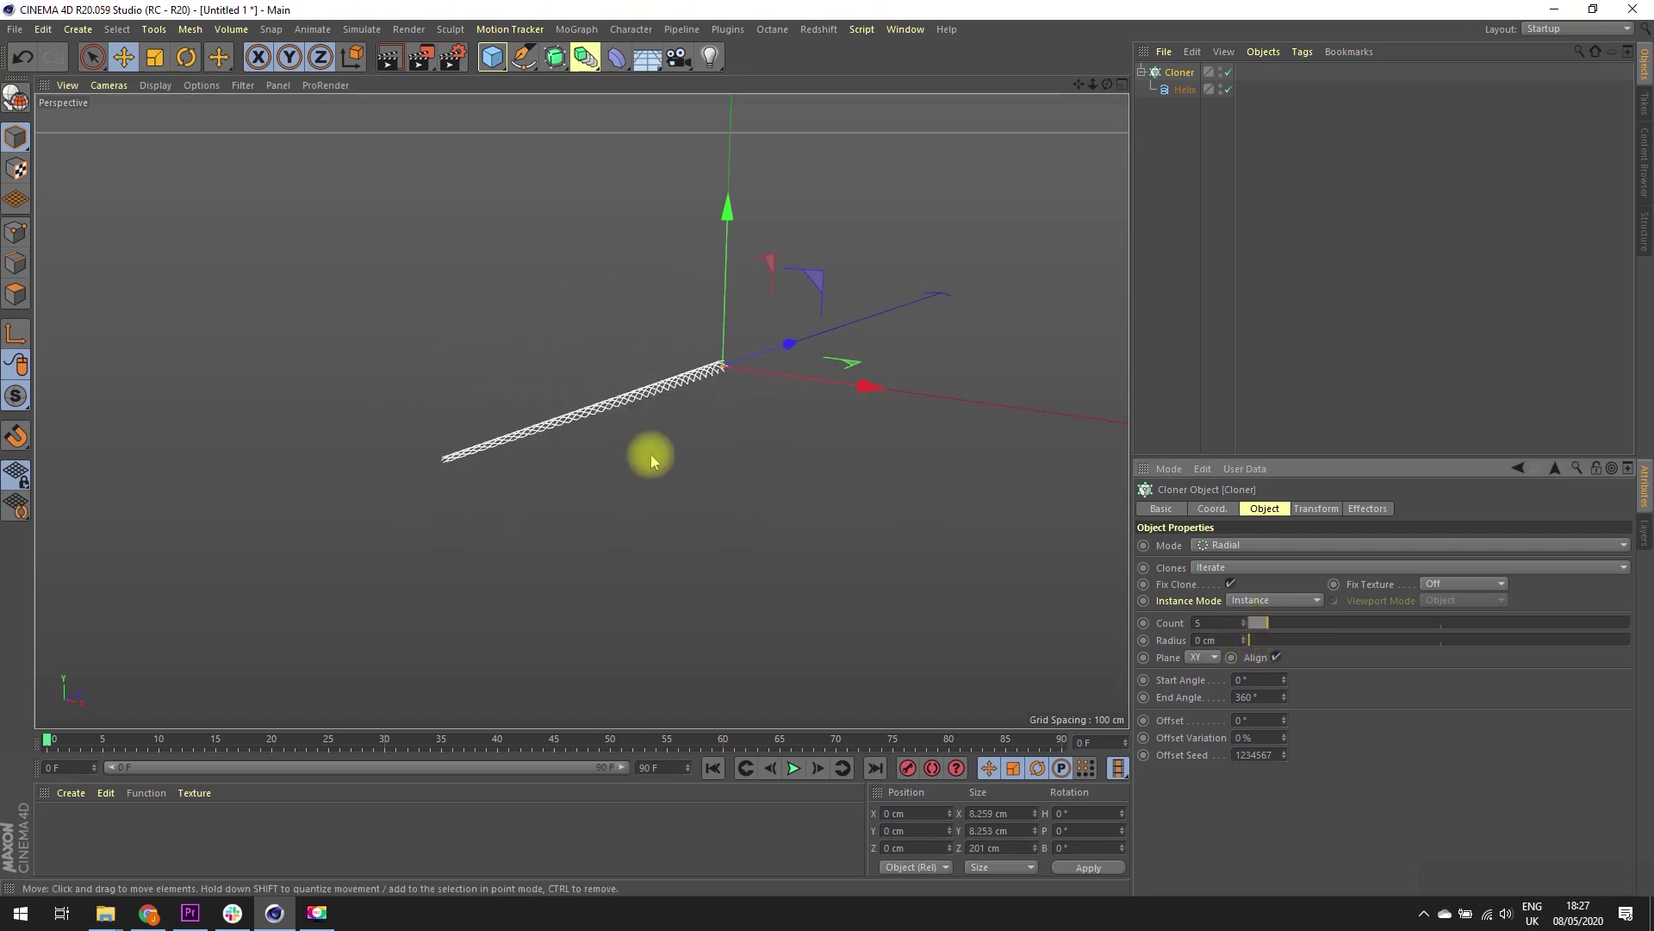
pyautogui.keyDown('alt'); pyautogui.moveTo(630, 417); pyautogui.dragTo(607, 276, button='right'); pyautogui.keyUp('alt')
pyautogui.keyDown('alt'); pyautogui.moveTo(610, 389); pyautogui.dragTo(678, 455); pyautogui.keyUp('alt')
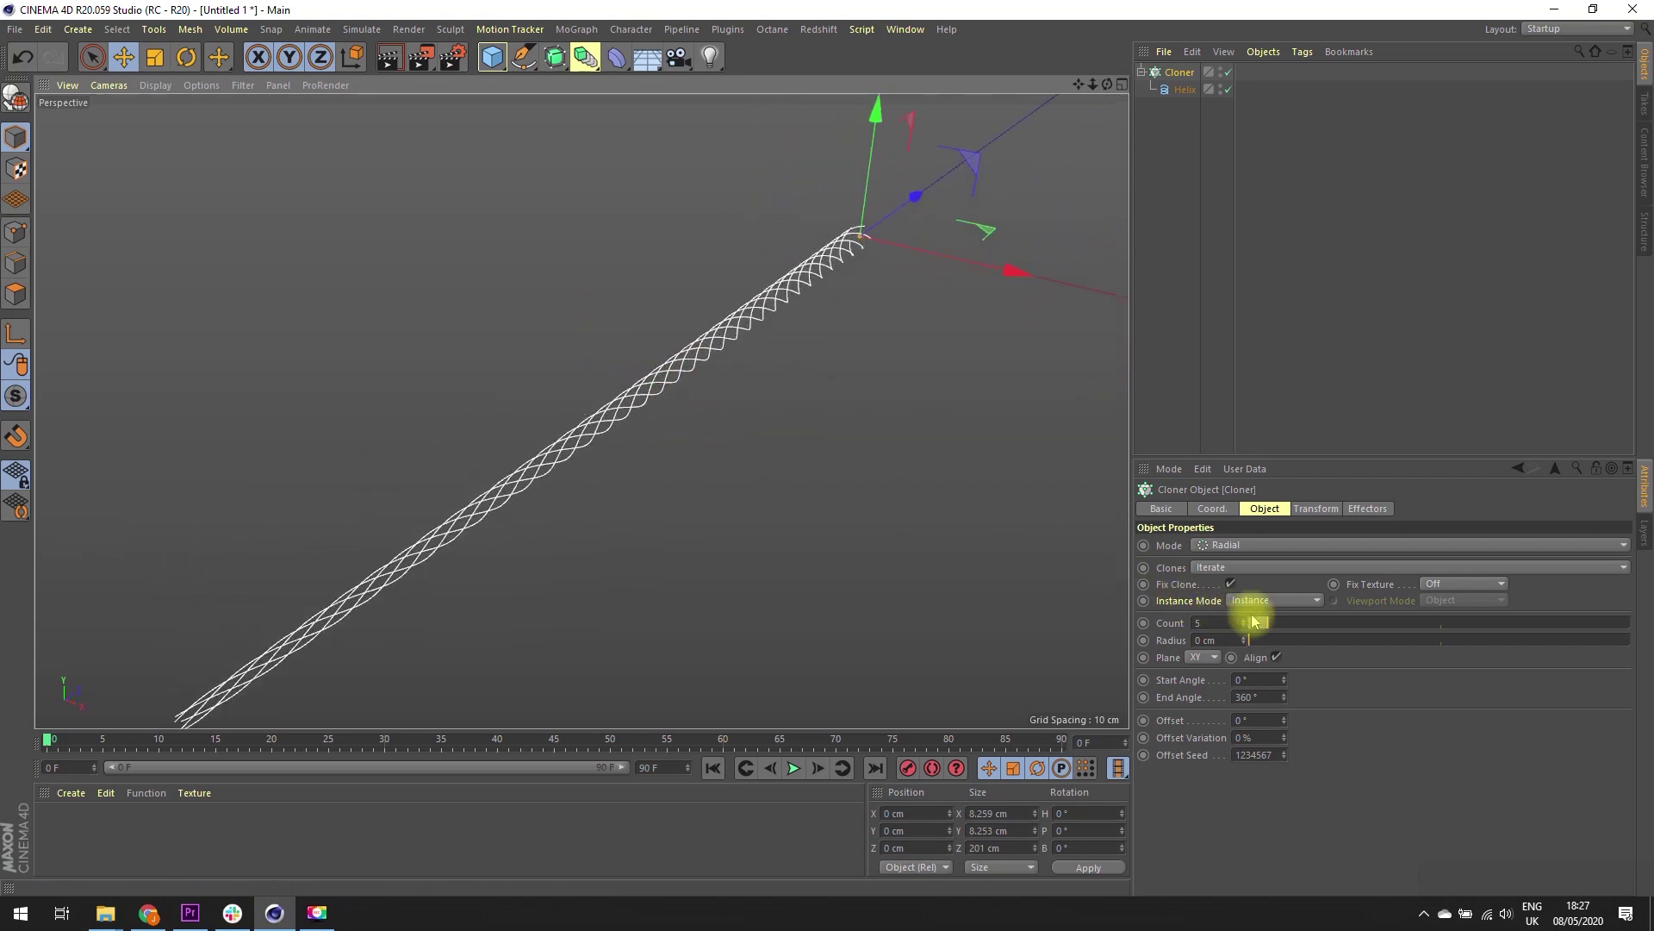
pyautogui.moveTo(1265, 632); pyautogui.dragTo(1264, 633)
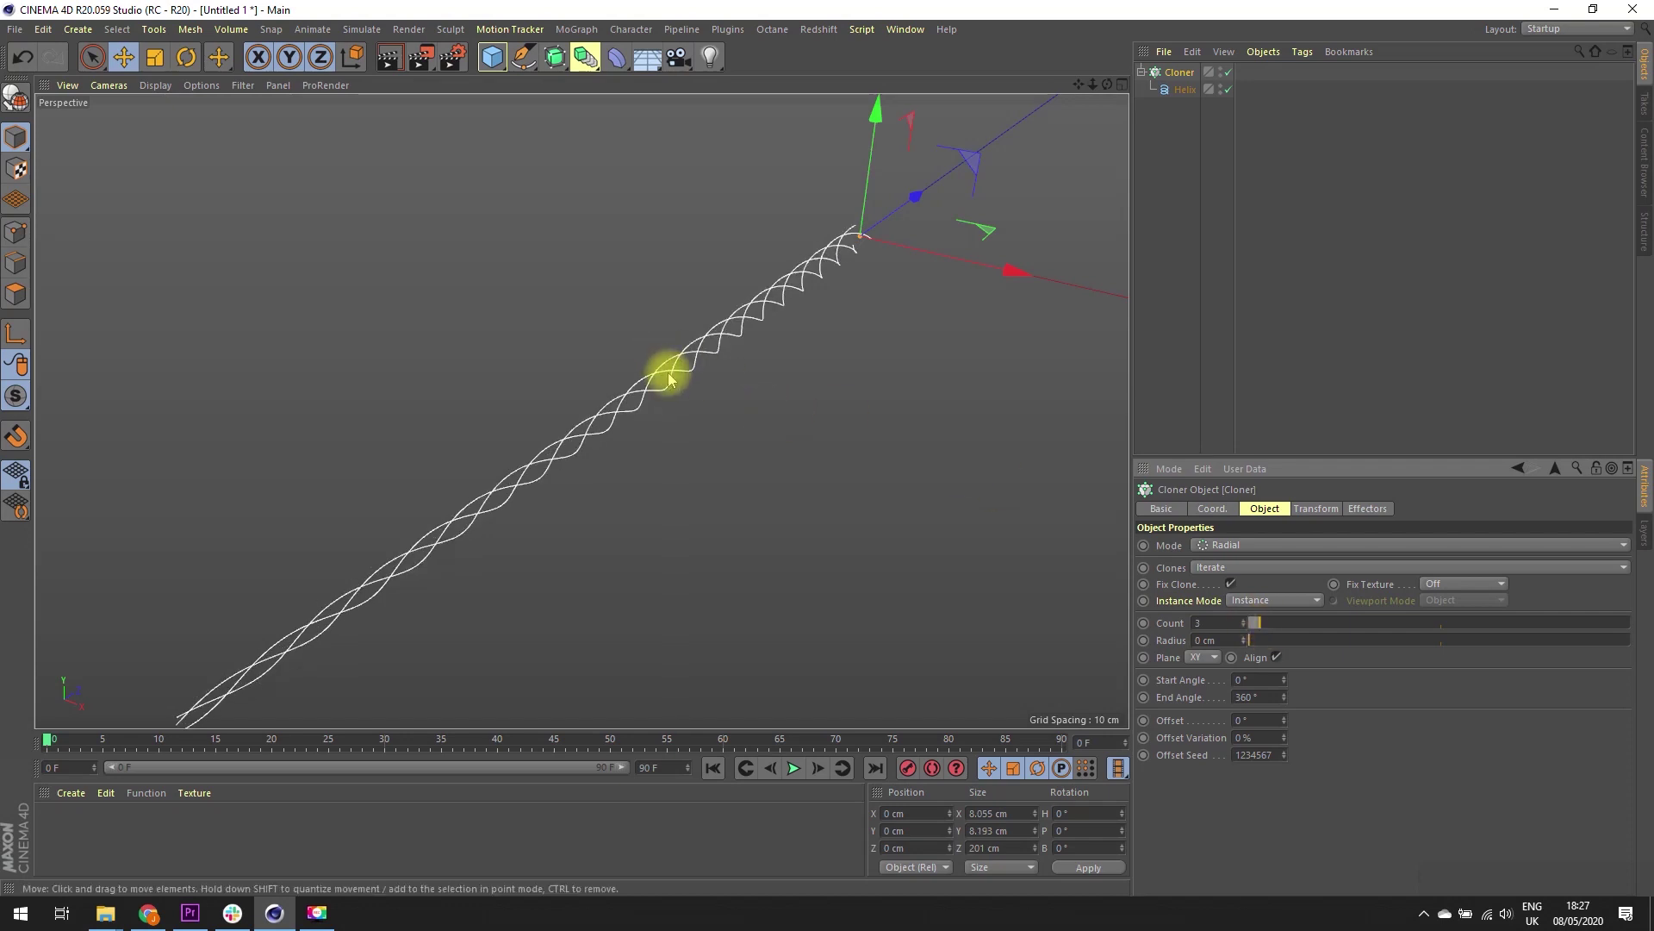
pyautogui.keyDown('alt'); pyautogui.moveTo(670, 380); pyautogui.dragTo(916, 265); pyautogui.keyUp('alt')
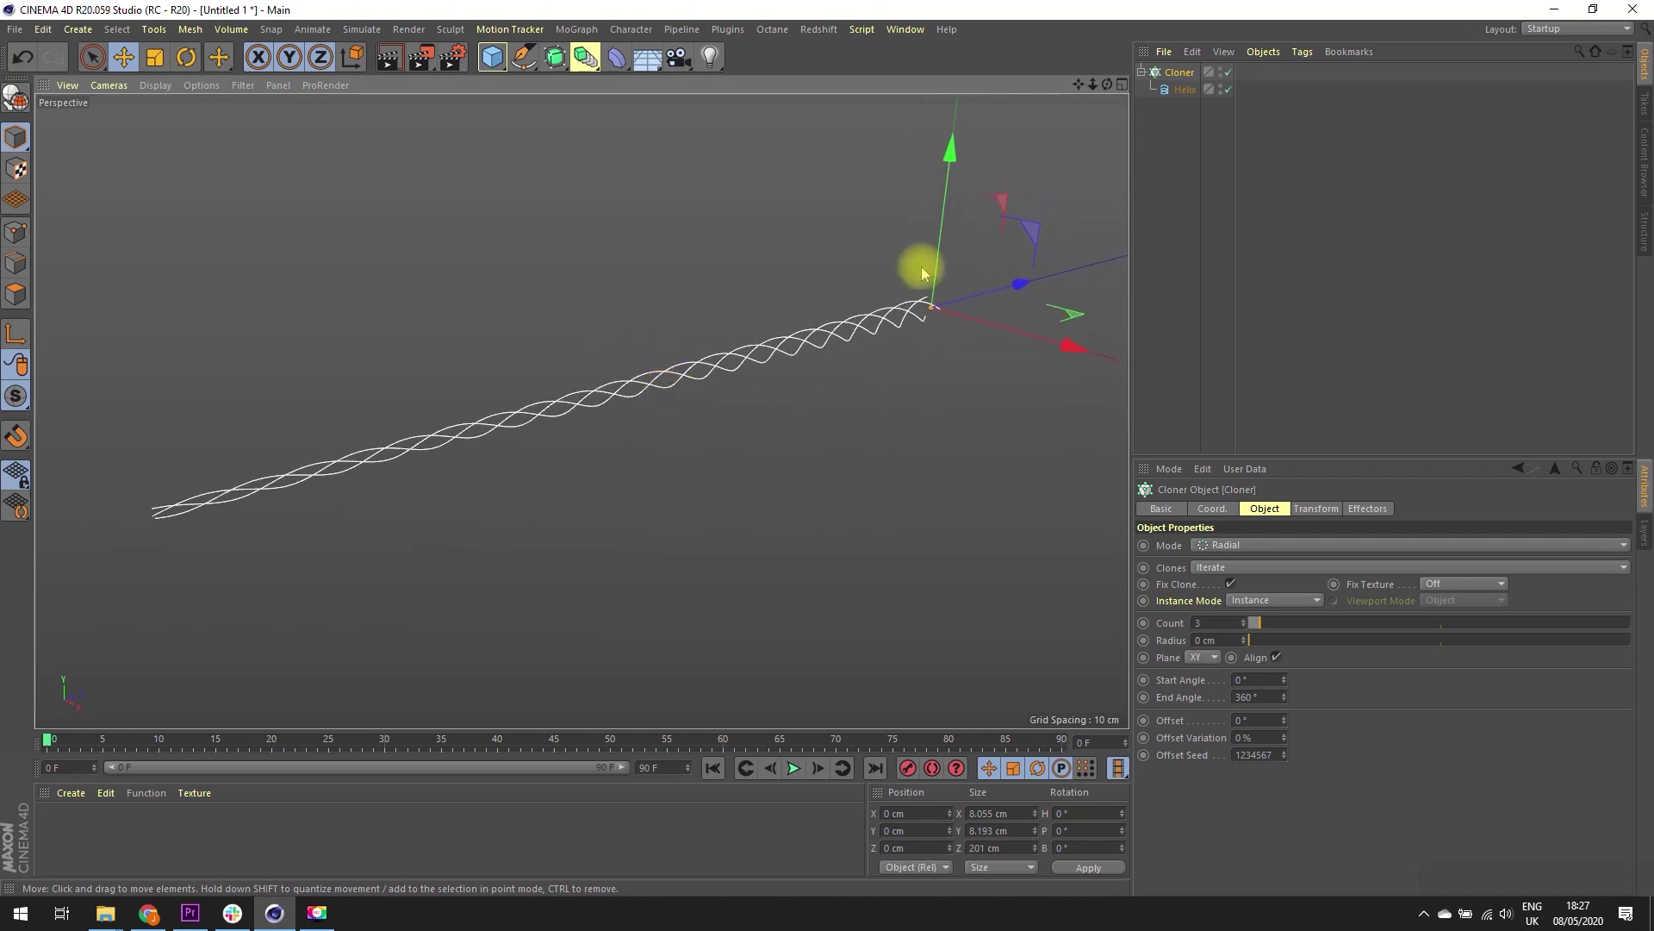
pyautogui.click(1181, 73)
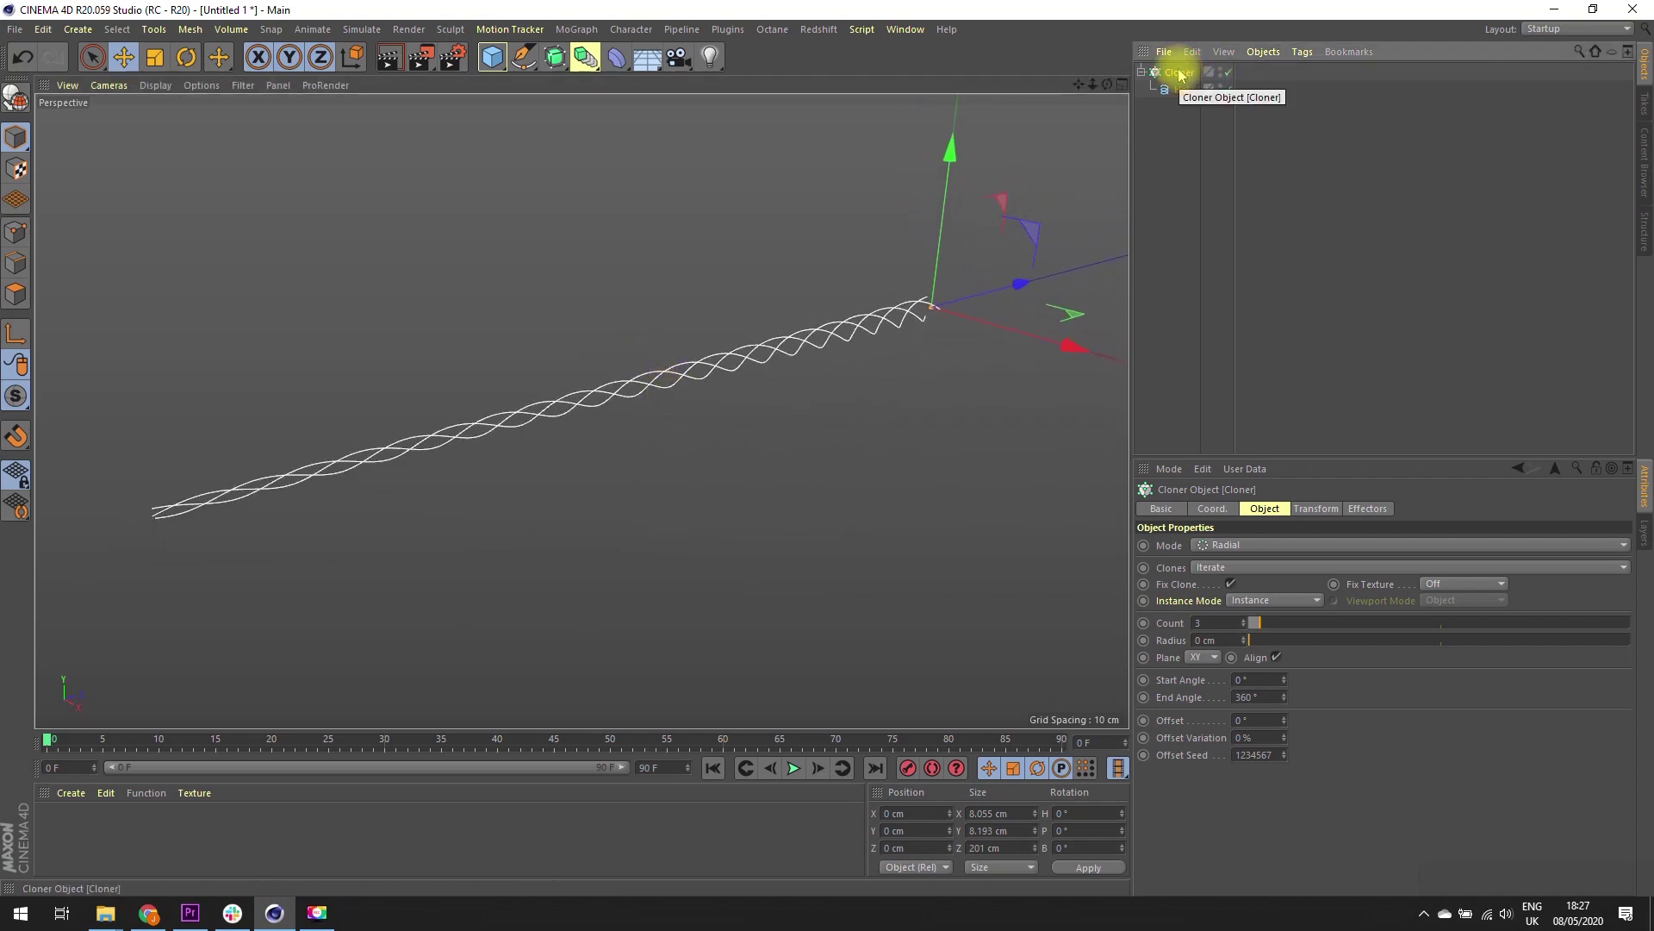
# Convert the Cloner with Current State to Object and select its three helix children.
pyautogui.rightClick(1182, 73)
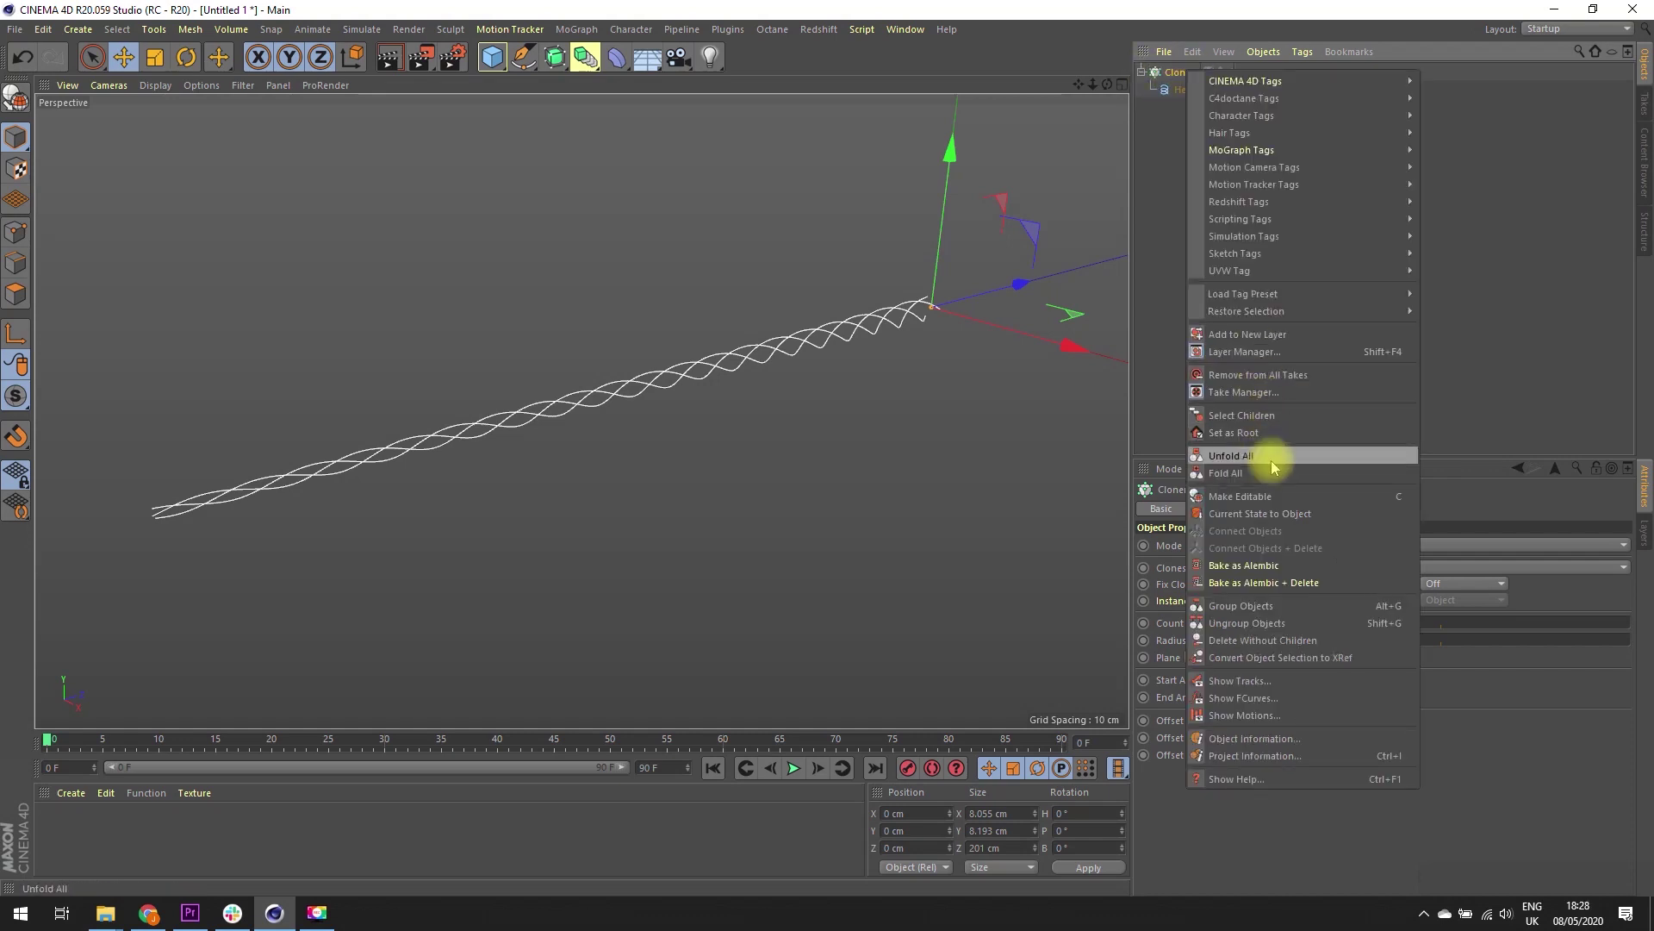
pyautogui.click(1285, 513)
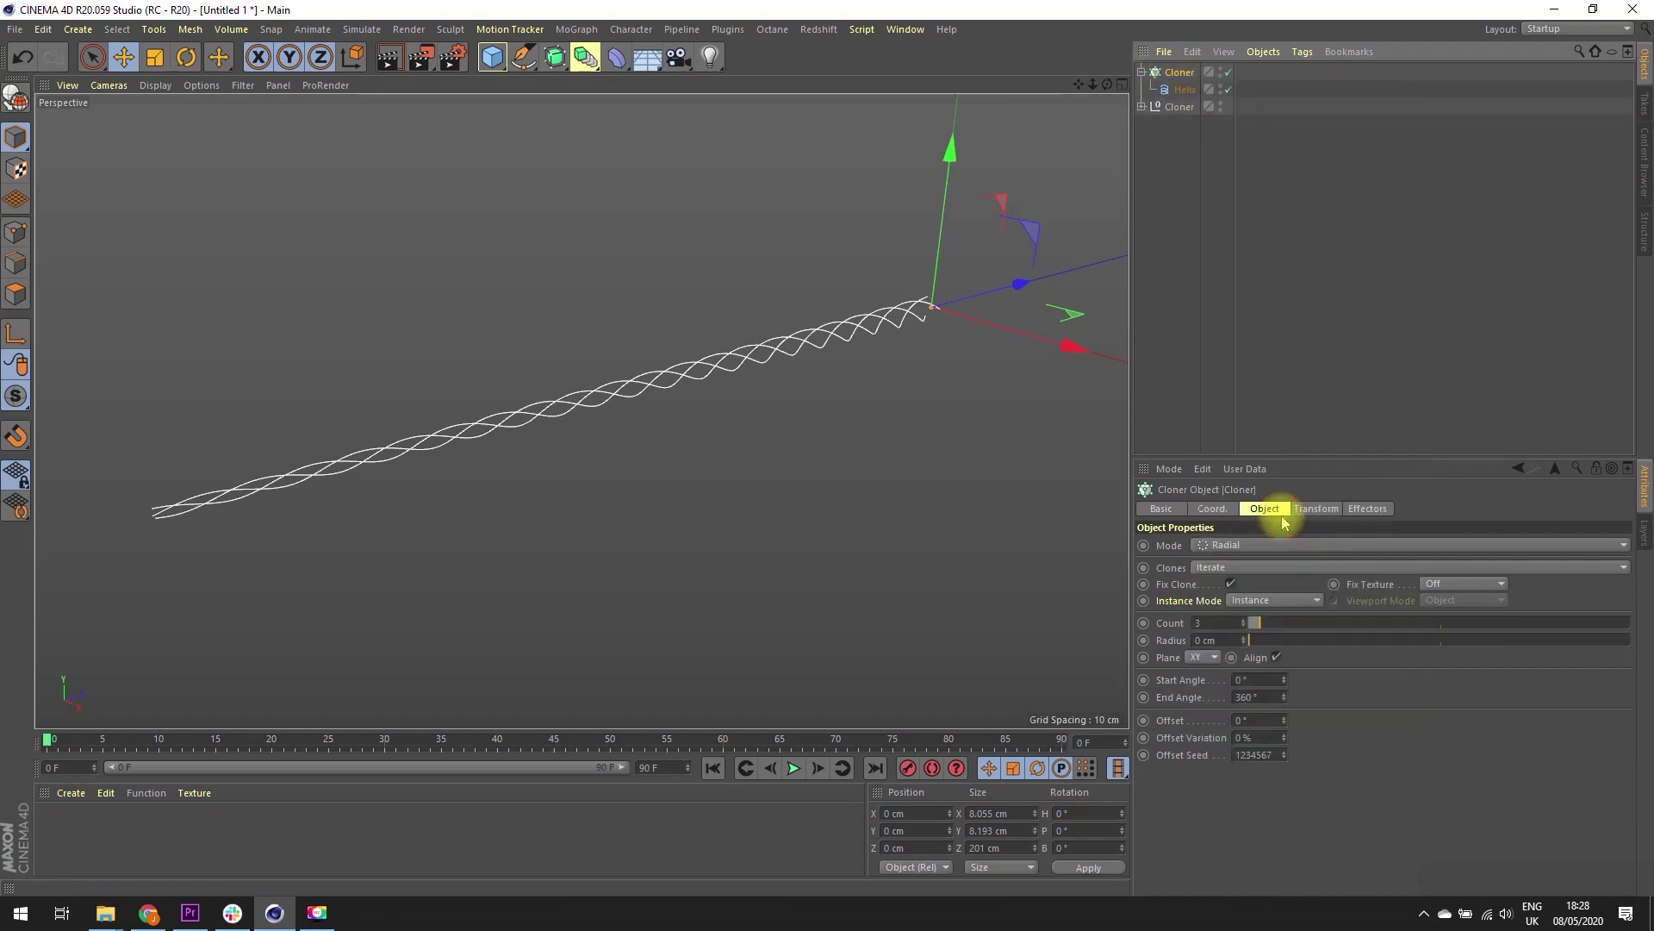
pyautogui.click(1141, 106)
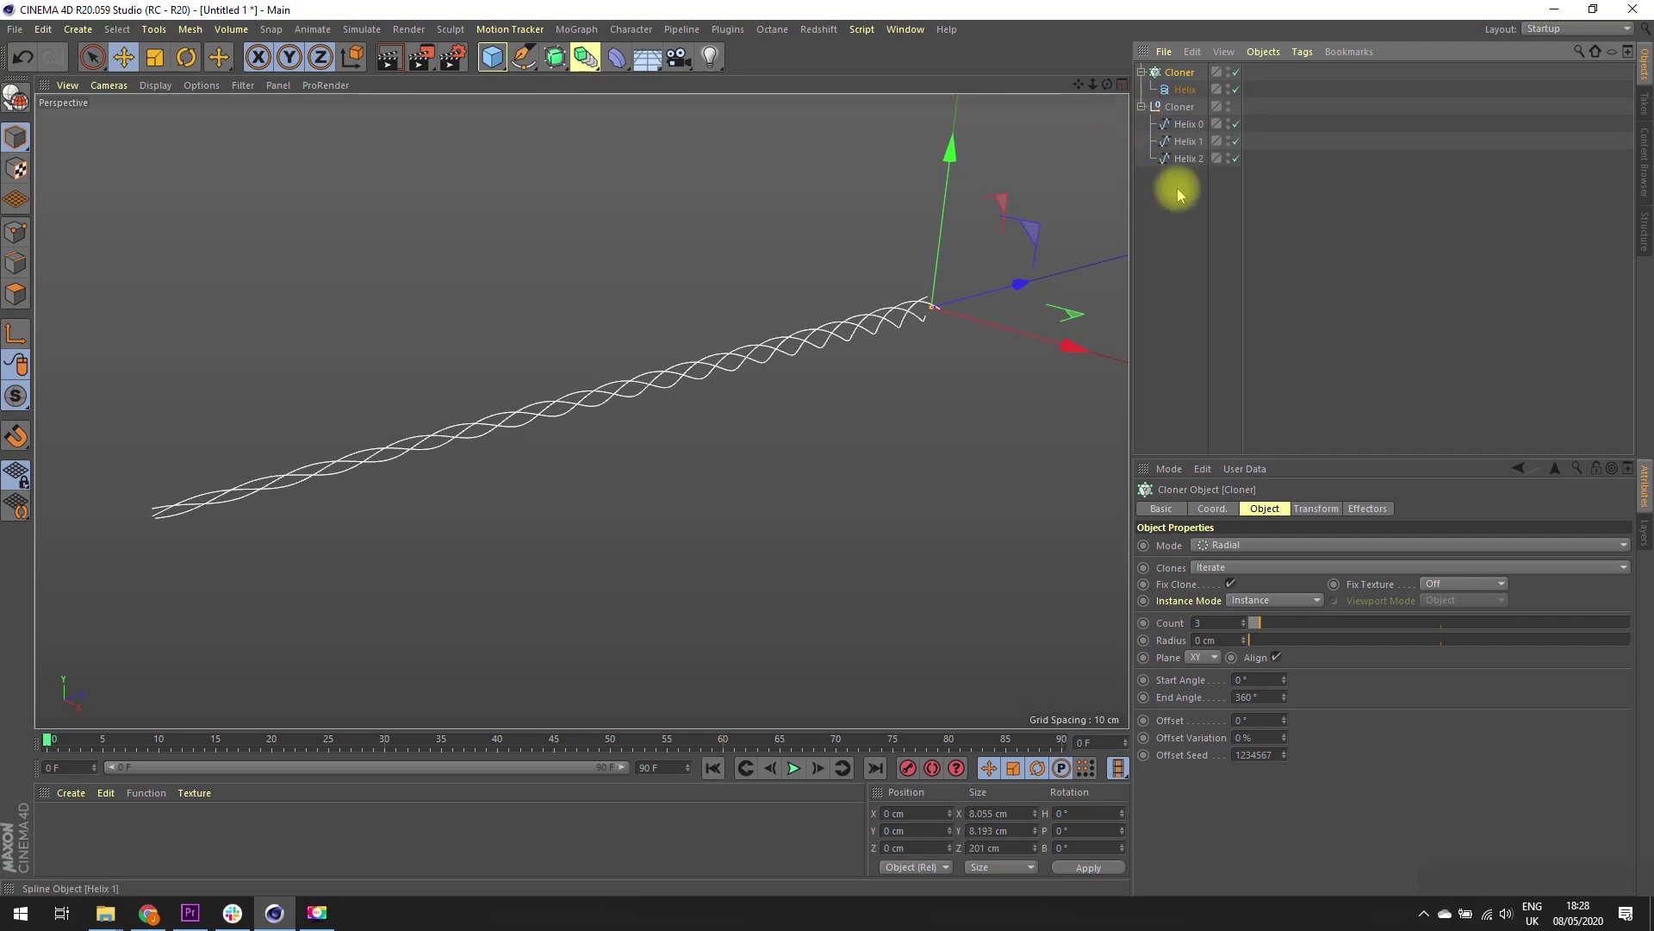
pyautogui.moveTo(1184, 226); pyautogui.dragTo(1166, 123)
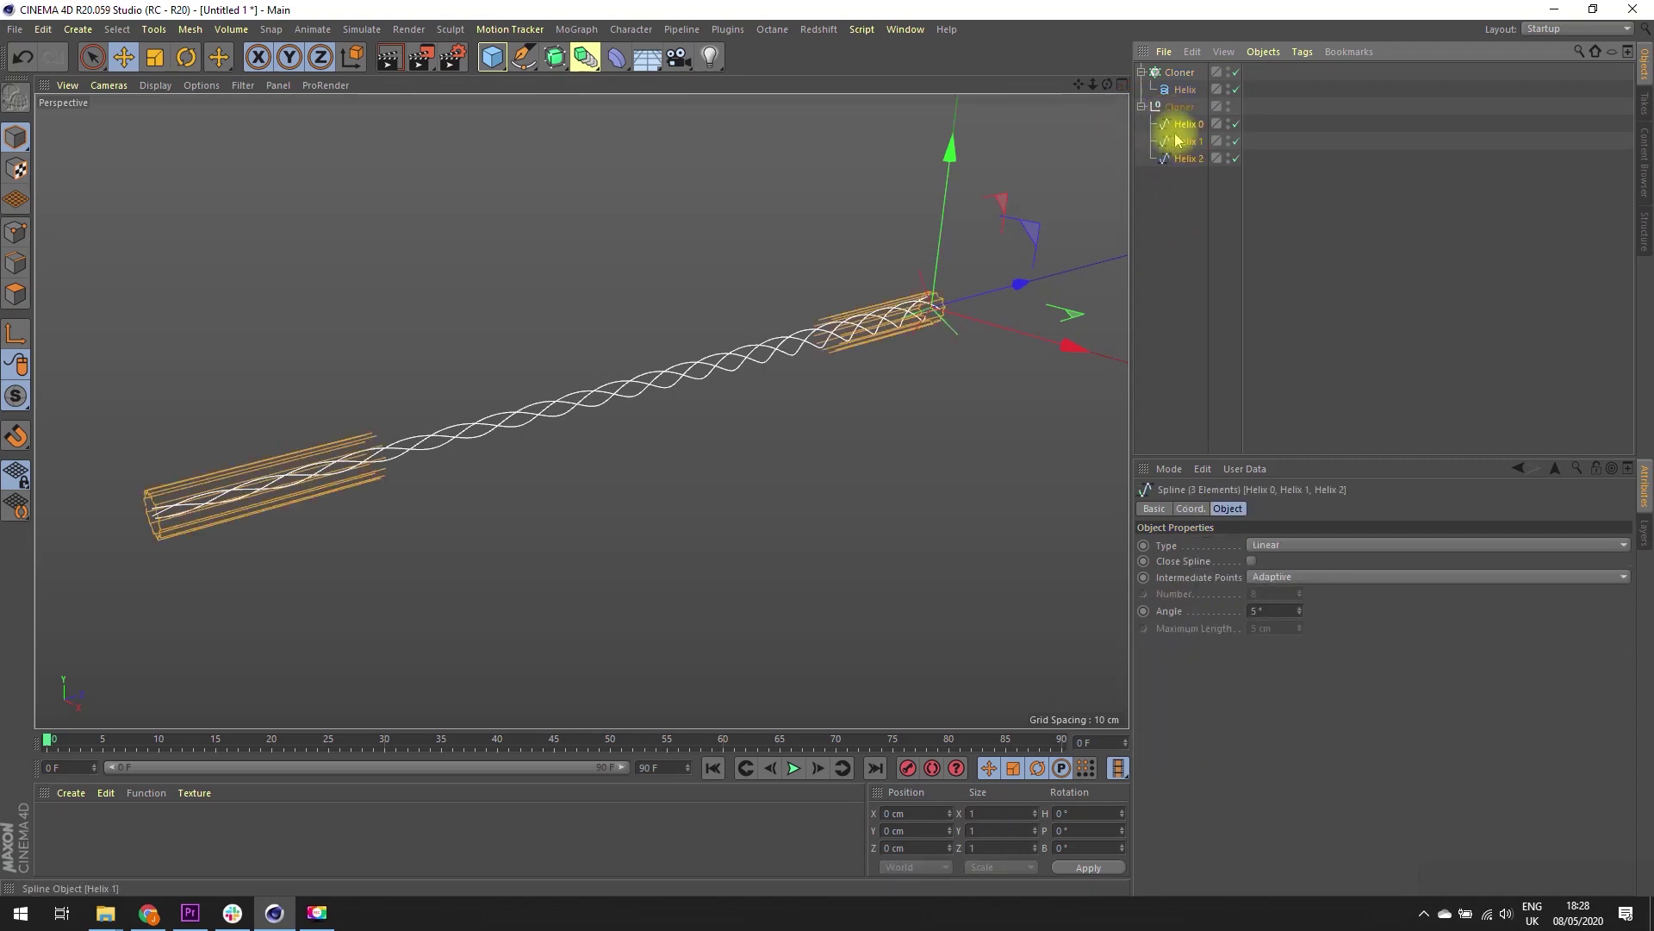
pyautogui.keyDown('alt'); pyautogui.moveTo(801, 349); pyautogui.dragTo(829, 362); pyautogui.keyUp('alt')
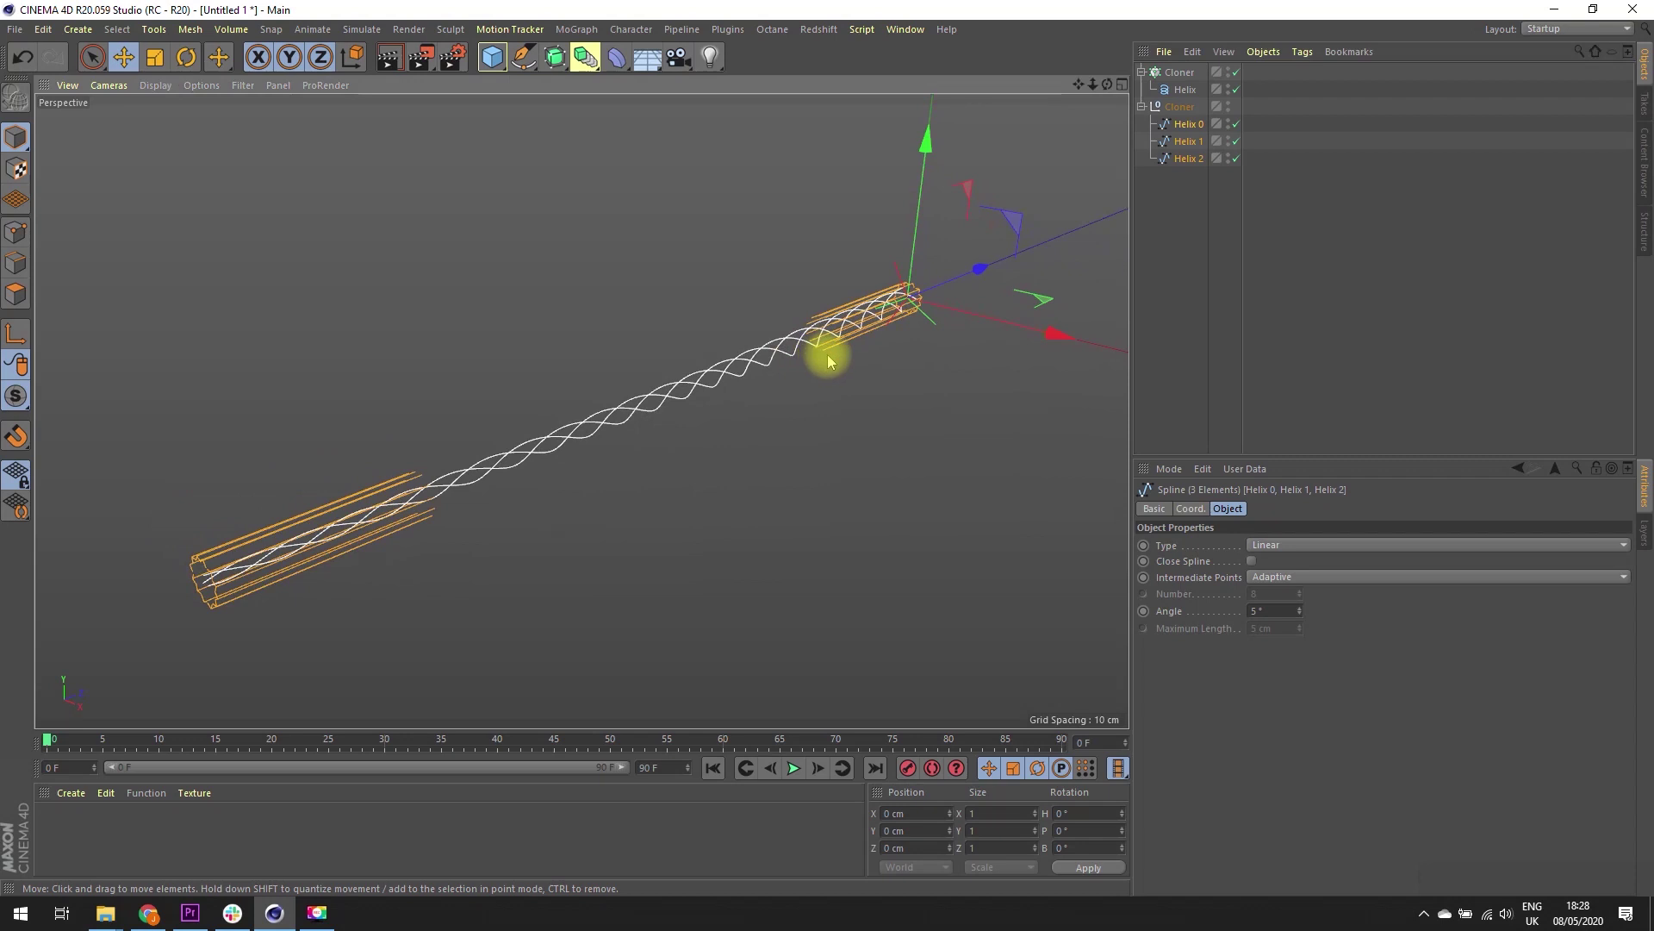
# Connect the helices into Helix 0.1, hide the original Cloner, and select Helix 0.1.
pyautogui.rightClick(1182, 144)
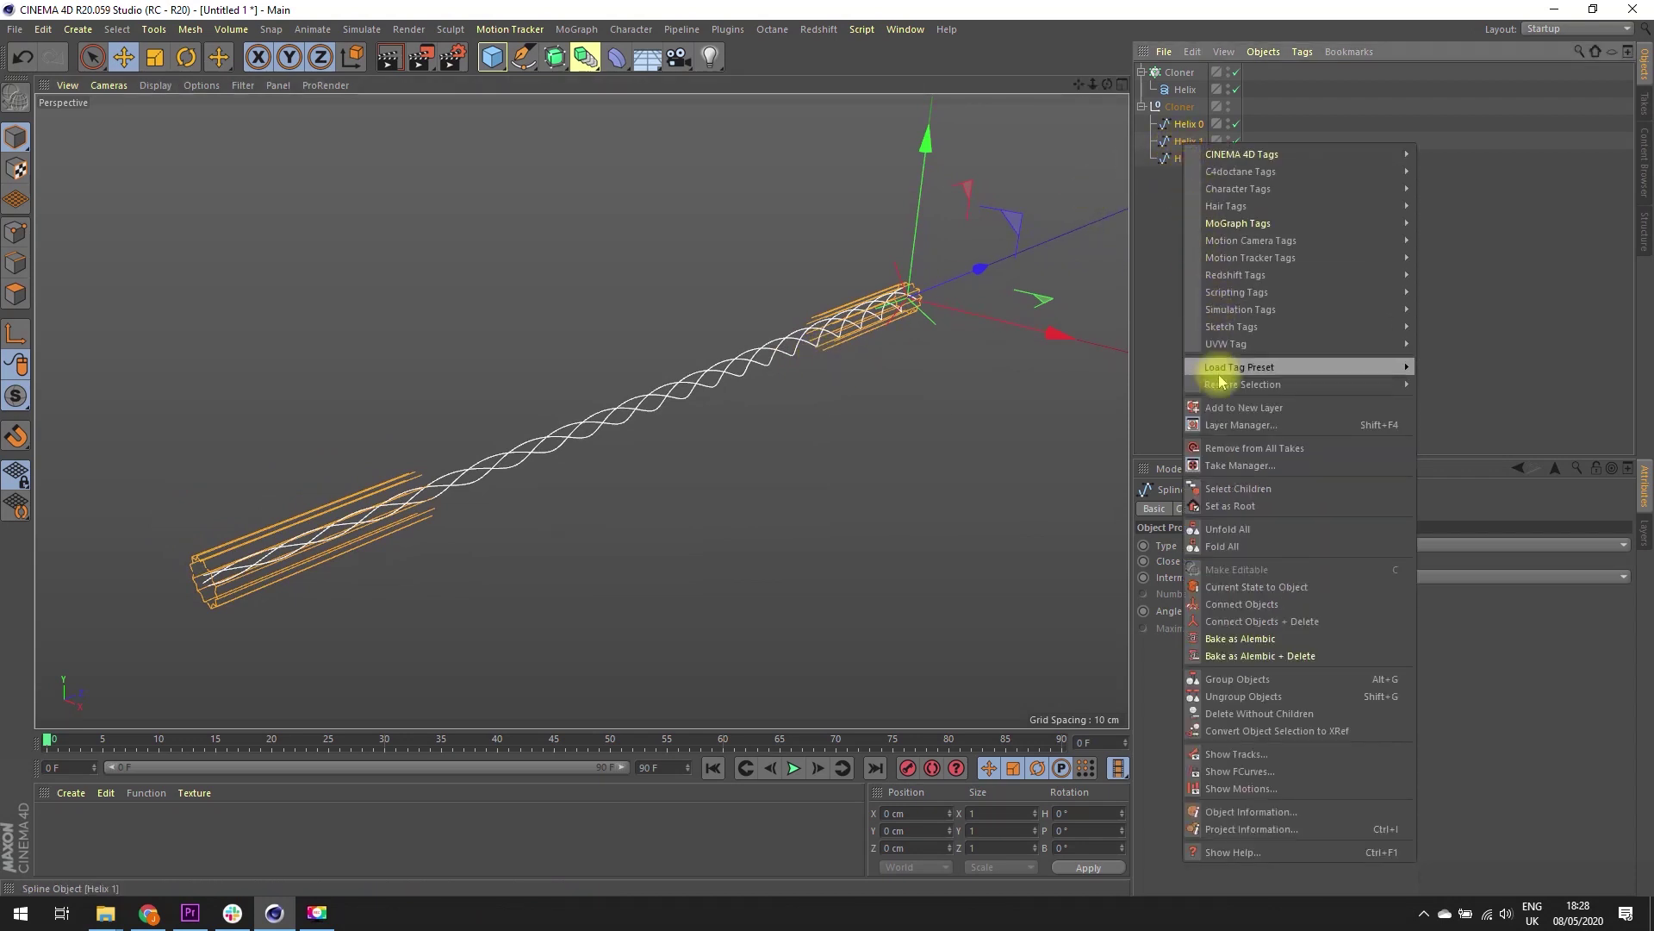
pyautogui.click(1270, 621)
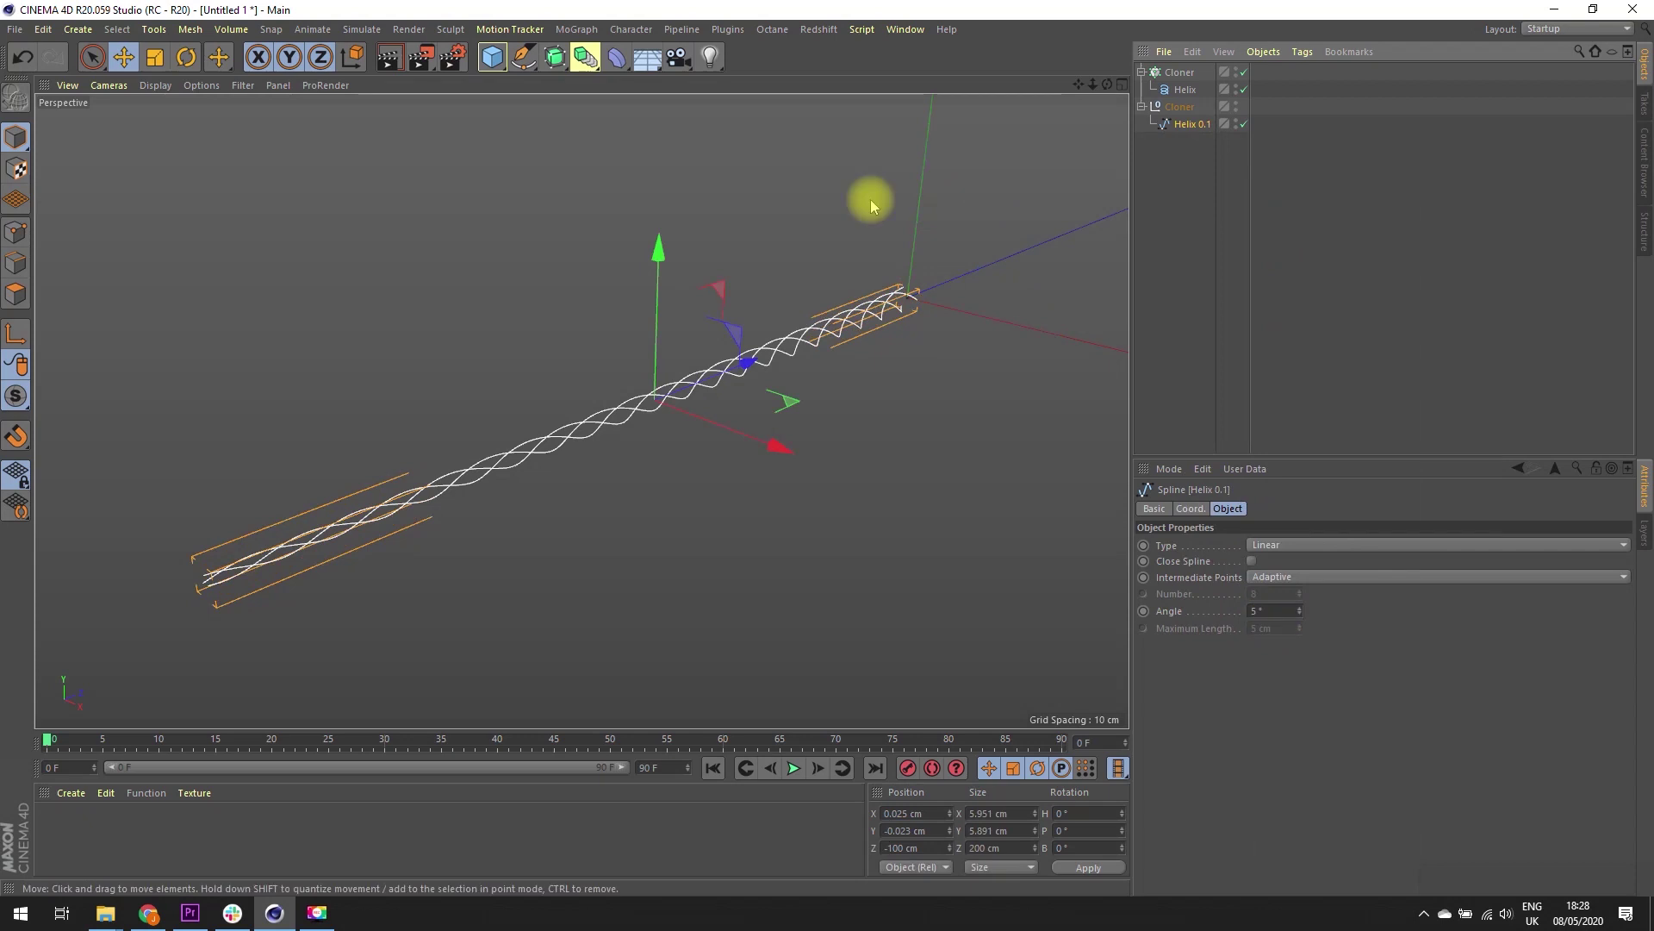
pyautogui.keyDown('alt'); pyautogui.moveTo(875, 303); pyautogui.dragTo(1049, 240); pyautogui.keyUp('alt')
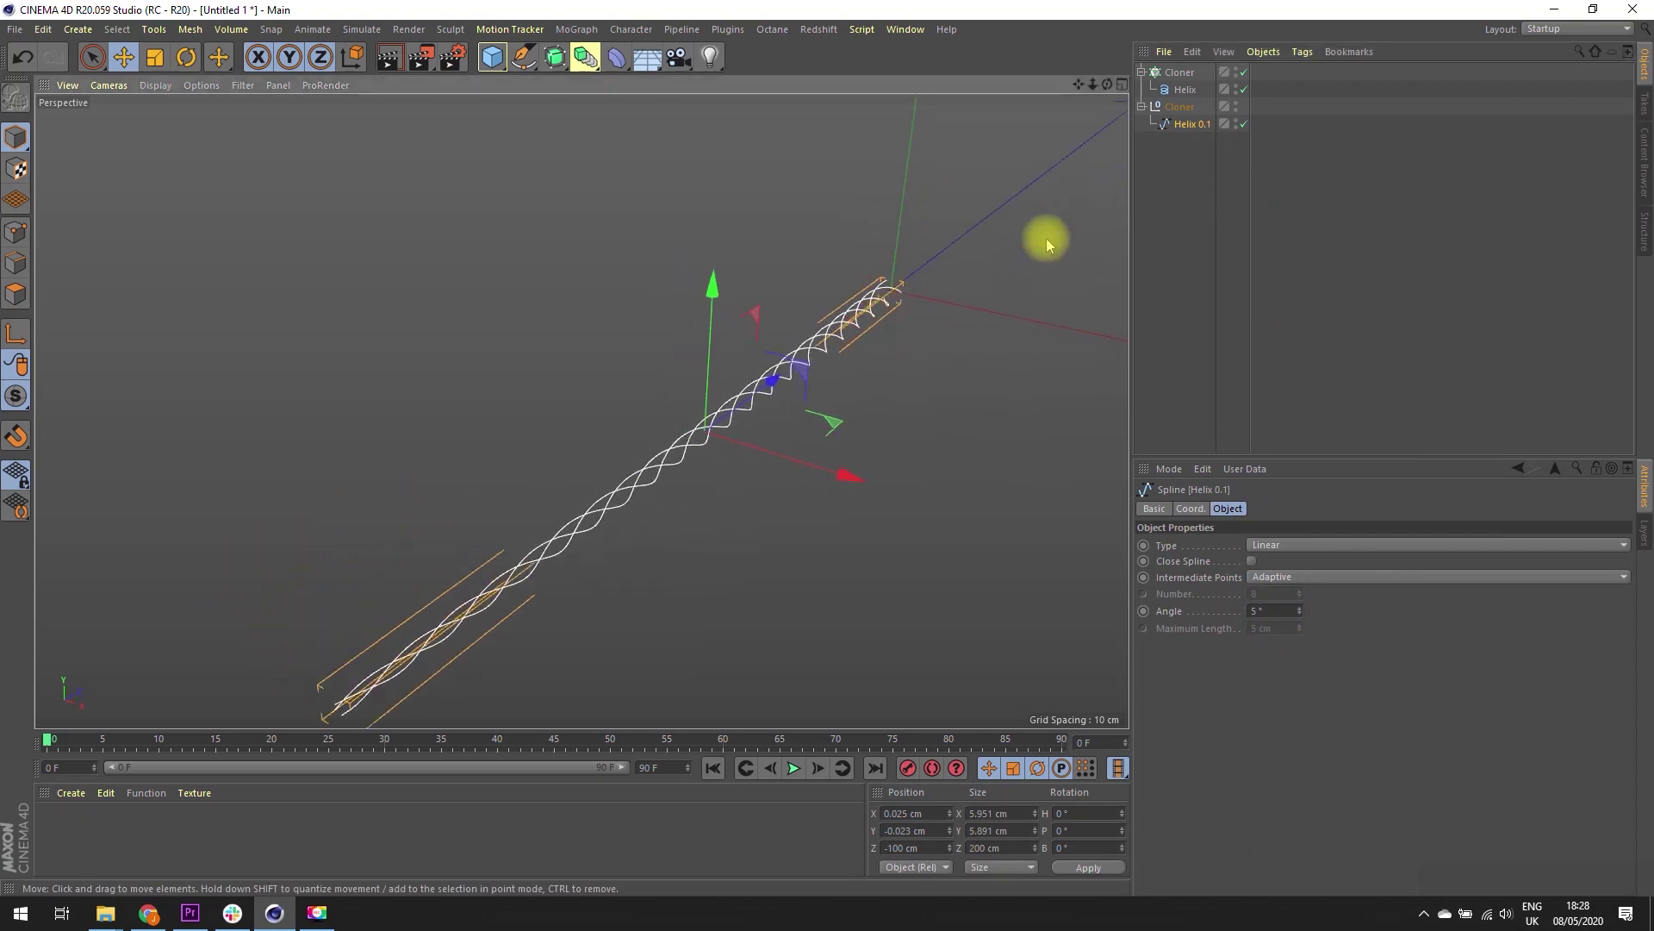
pyautogui.click(1239, 75)
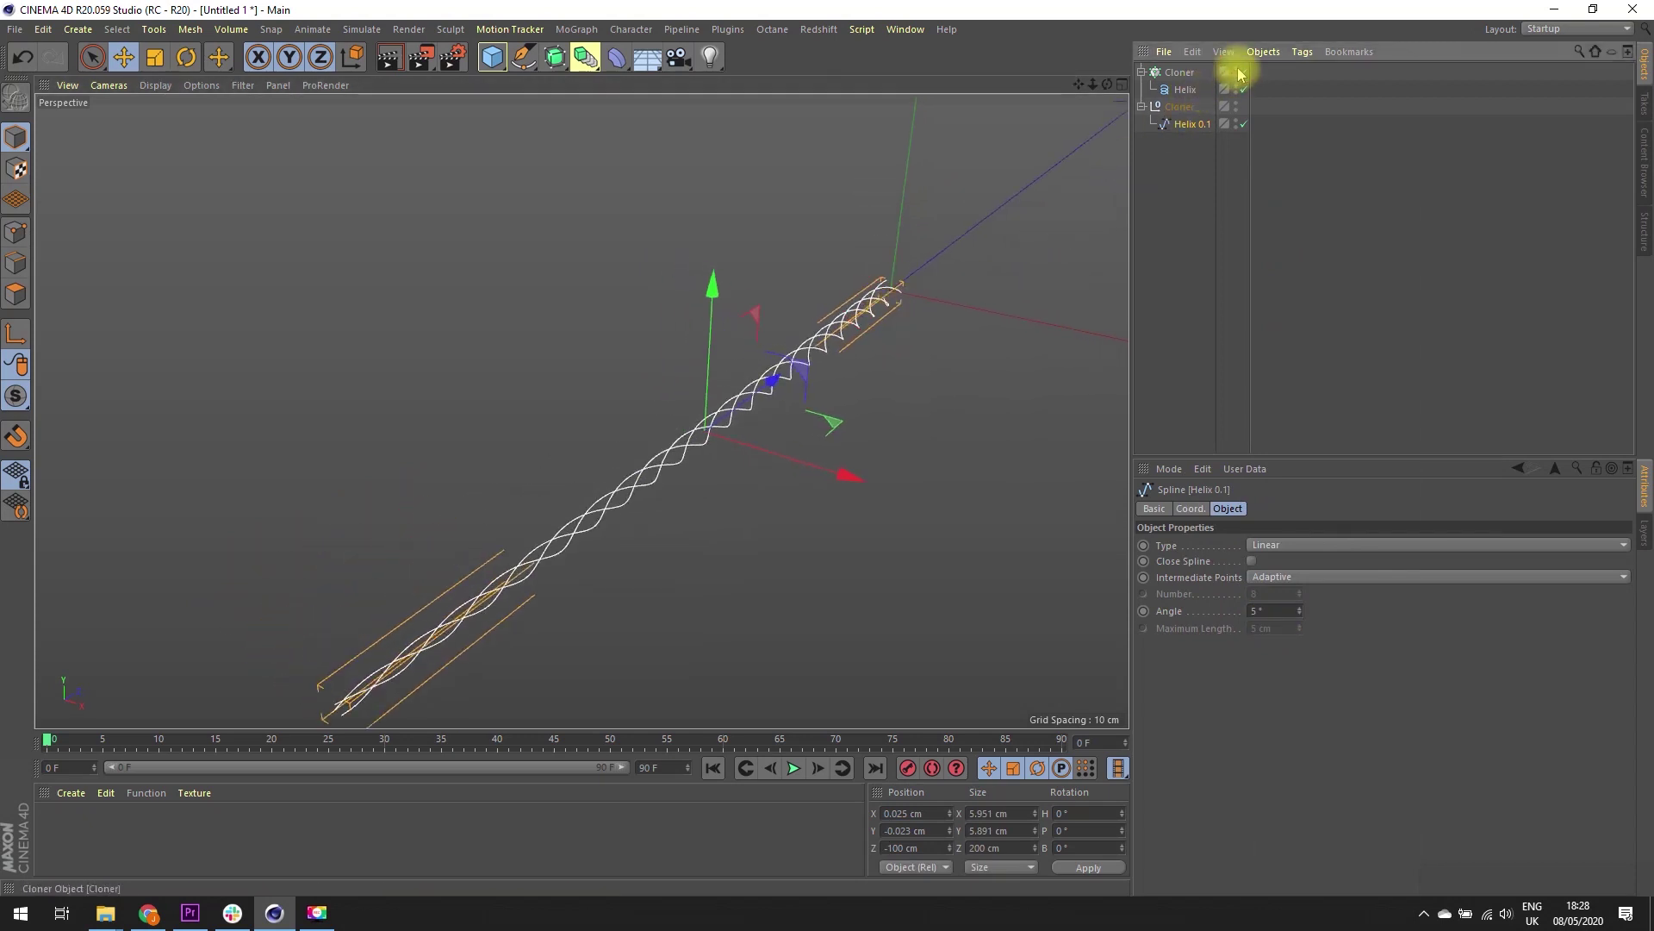
pyautogui.click(1141, 72)
pyautogui.click(1177, 161)
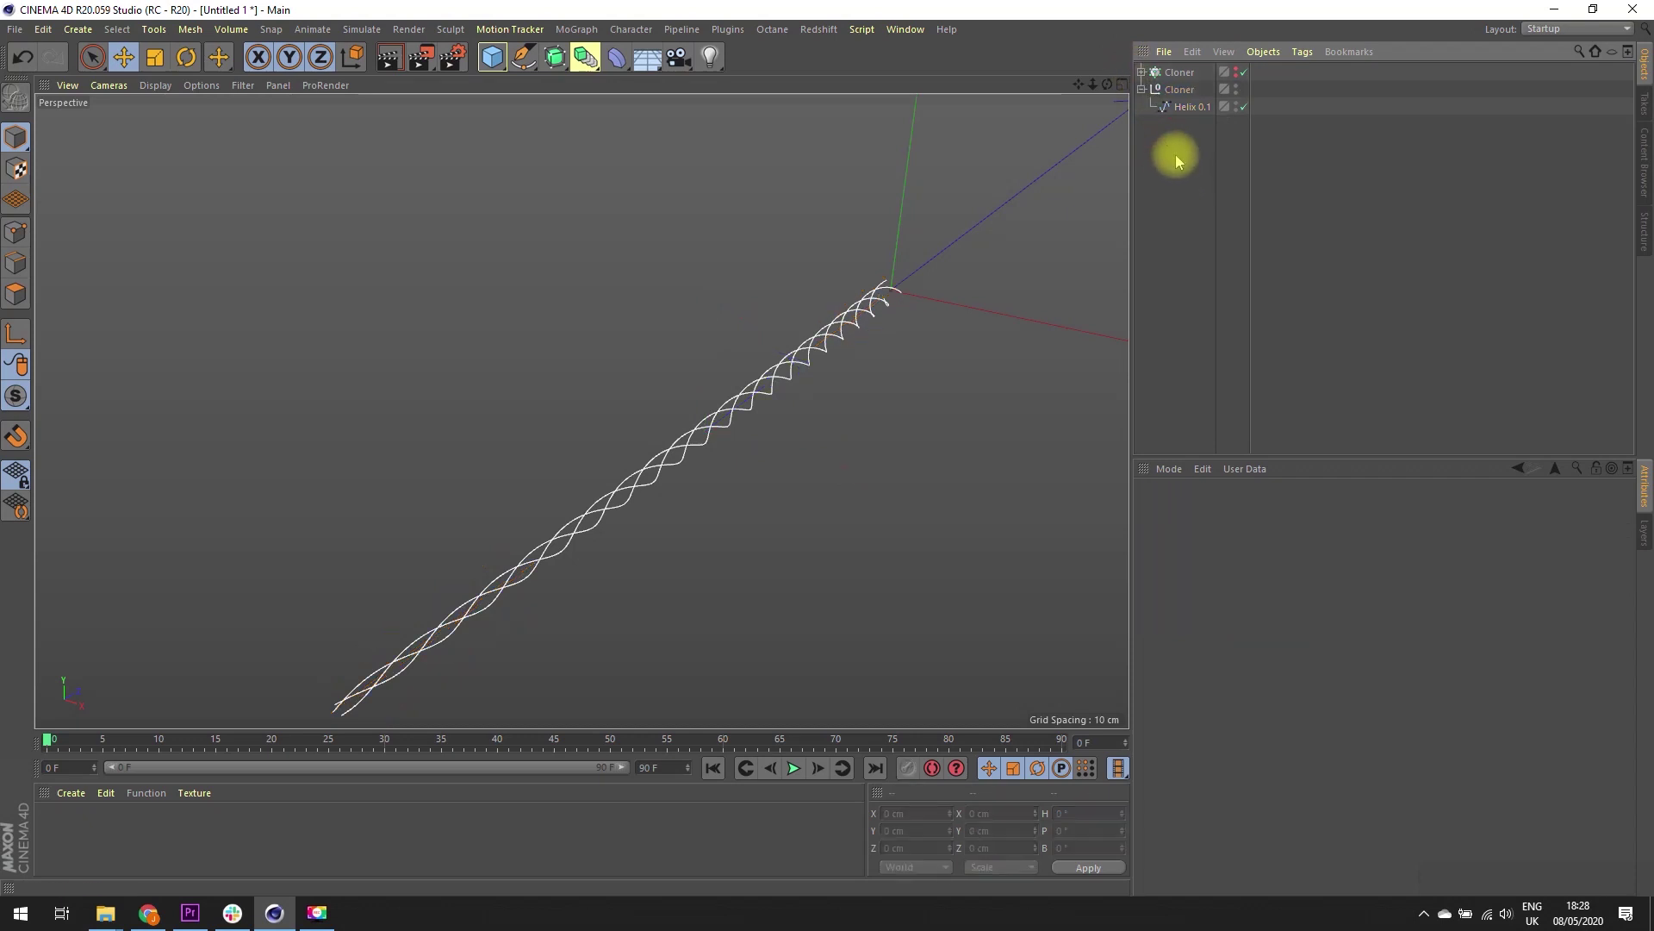
pyautogui.click(1180, 105)
pyautogui.scroll(3, 698, 430)
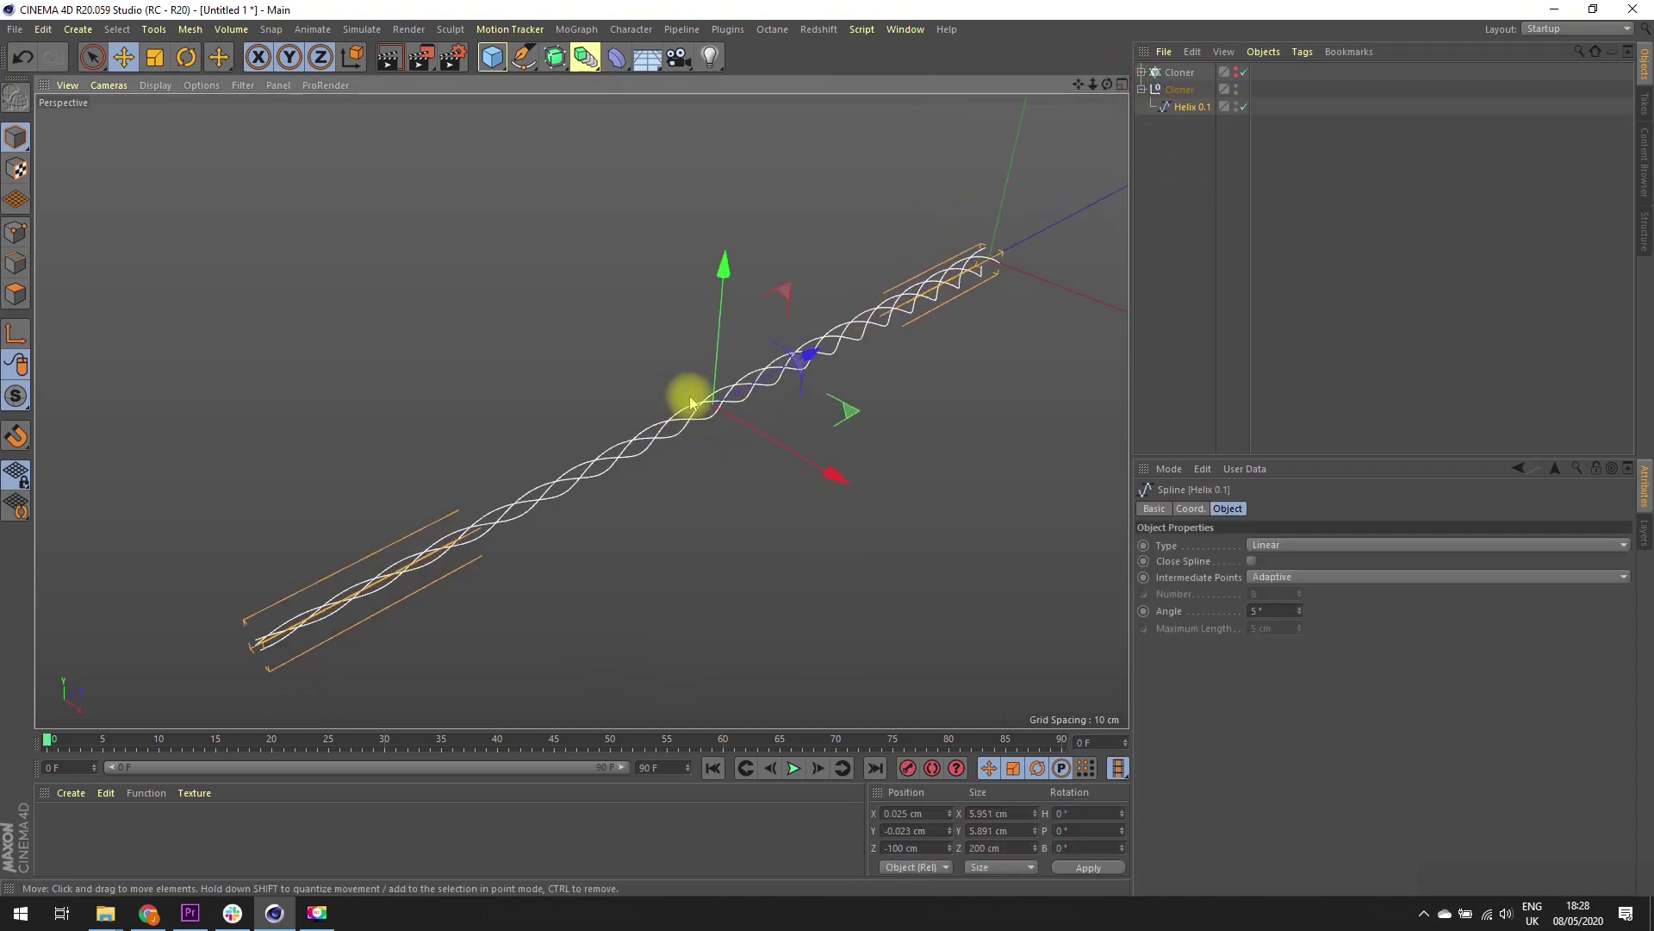
# Add Hair from Simulate > Hair Objects, growing 741 guides from Helix 0.1.
pyautogui.click(364, 31)
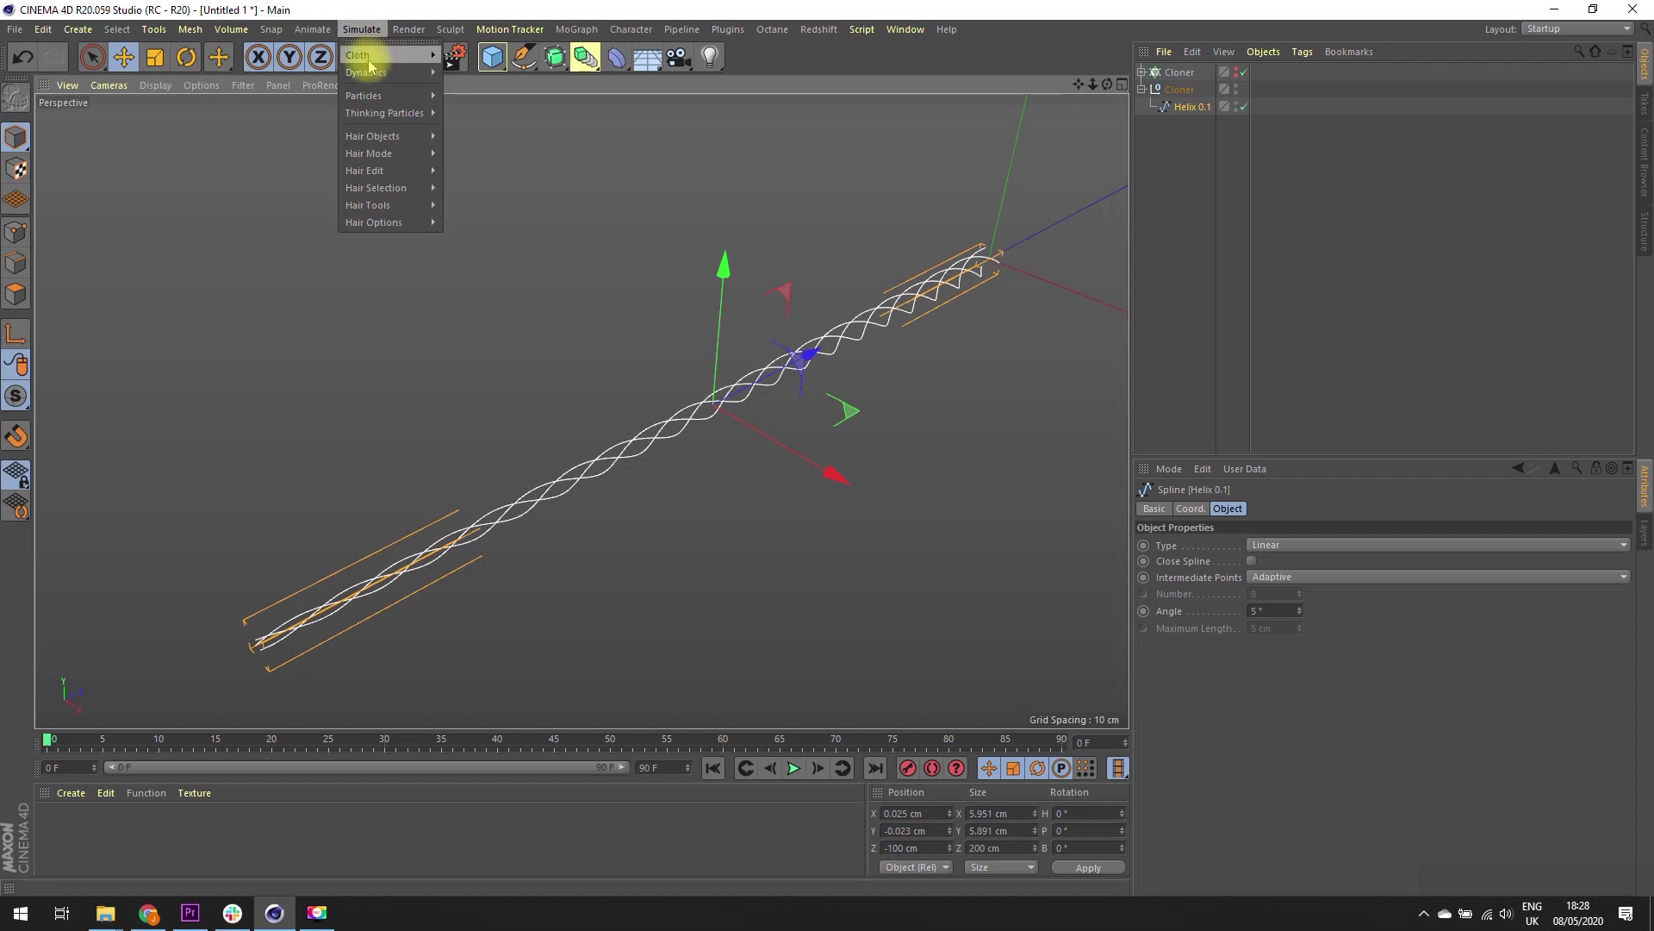
pyautogui.moveTo(412, 136)
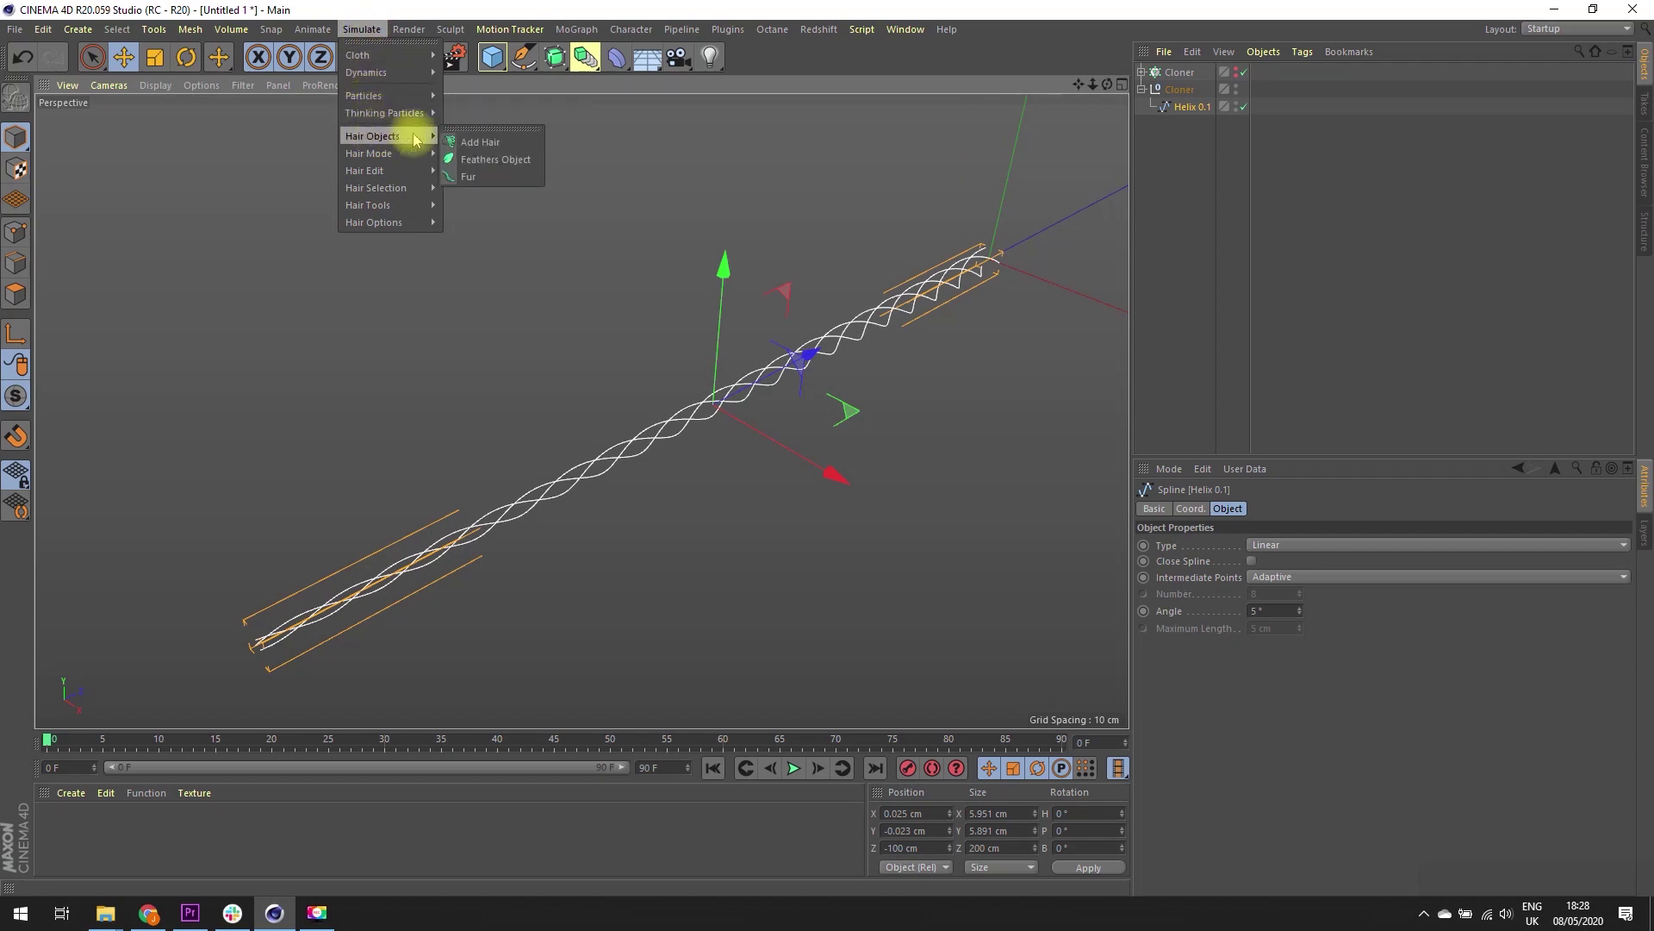
pyautogui.click(475, 148)
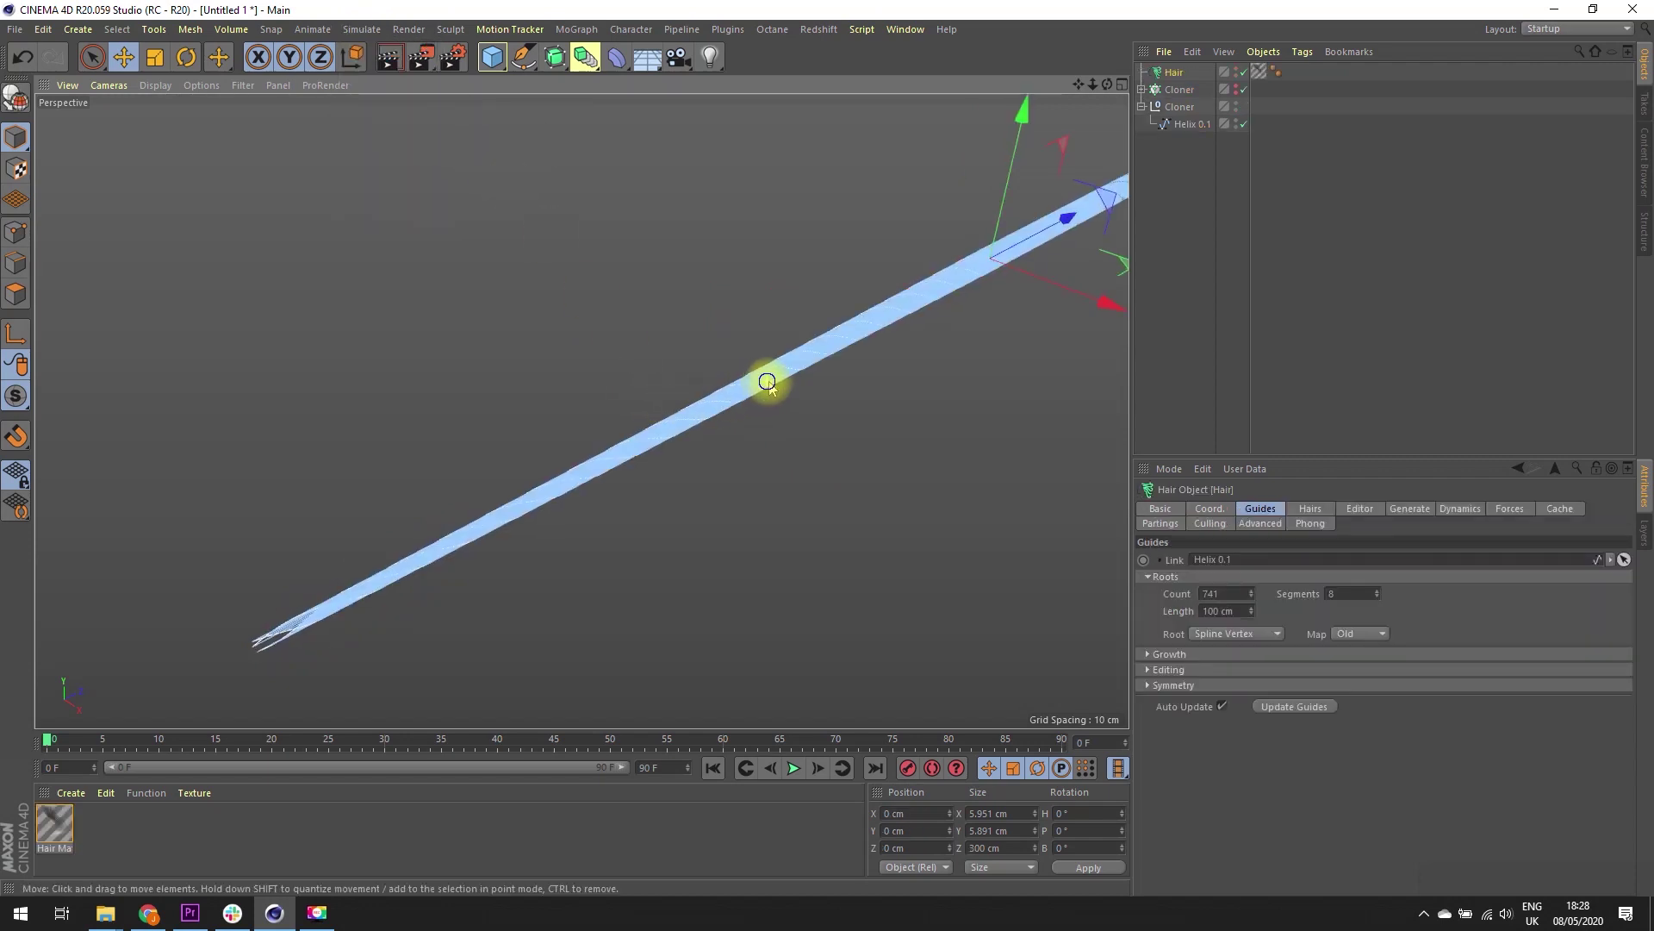
pyautogui.keyDown('alt'); pyautogui.moveTo(767, 382); pyautogui.dragTo(751, 334); pyautogui.keyUp('alt')
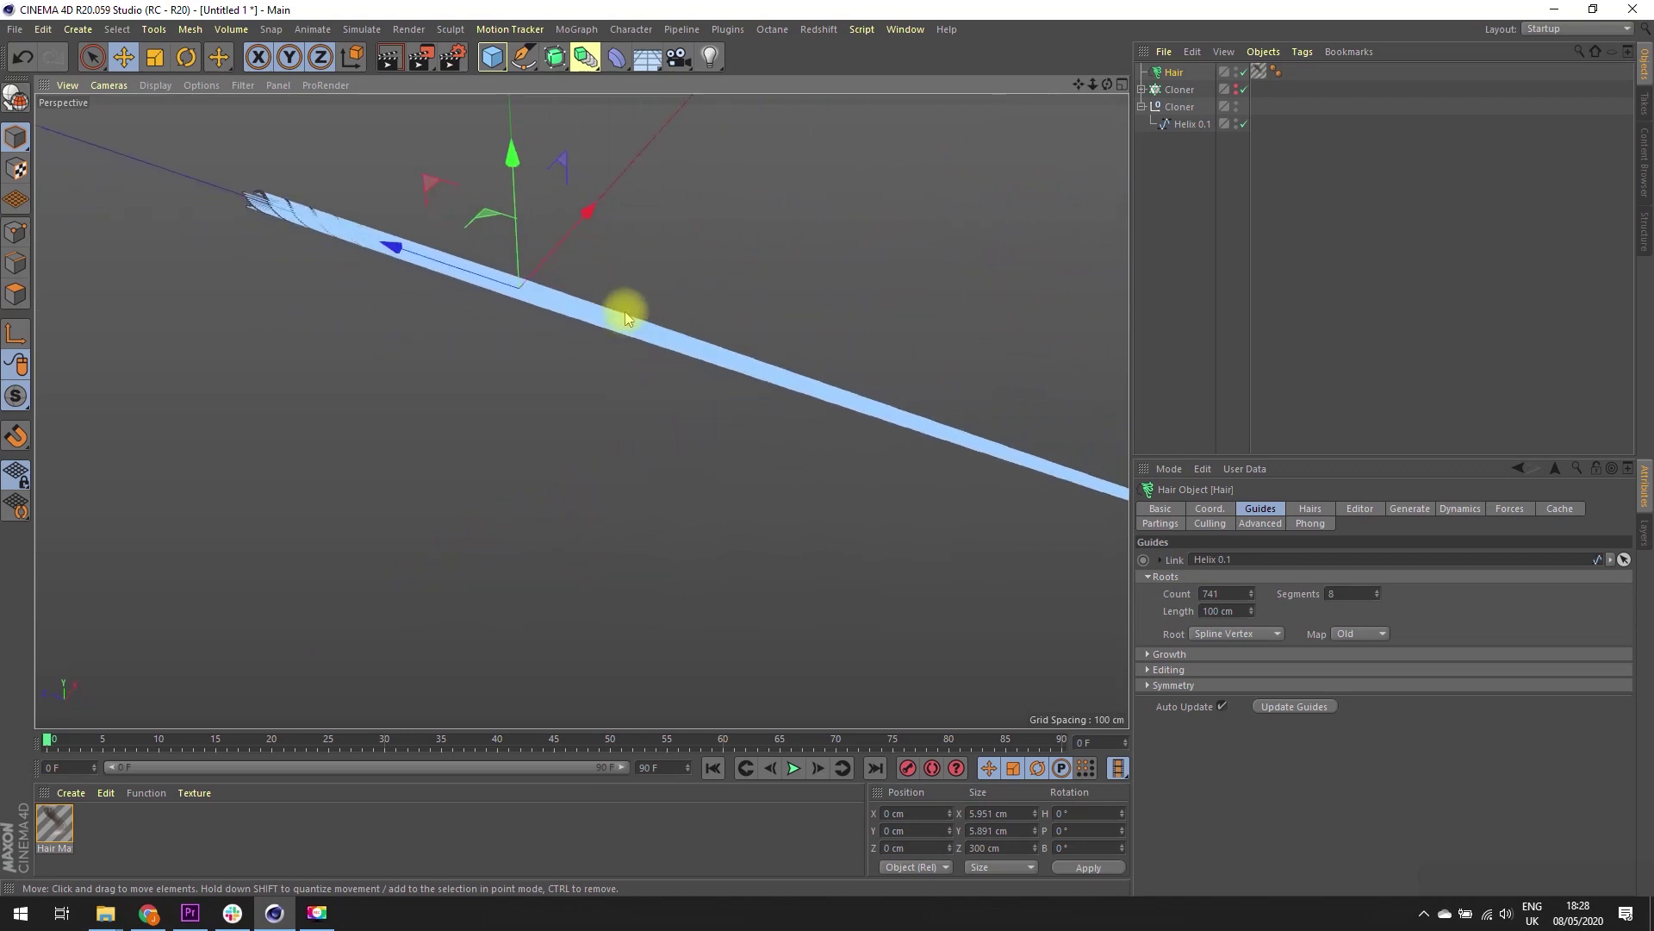
pyautogui.keyDown('alt'); pyautogui.moveTo(631, 324); pyautogui.dragTo(480, 347, button='middle'); pyautogui.keyUp('alt')
# Select the Hair object and set its guide Roots to Spline Guides.
pyautogui.click(1160, 73)
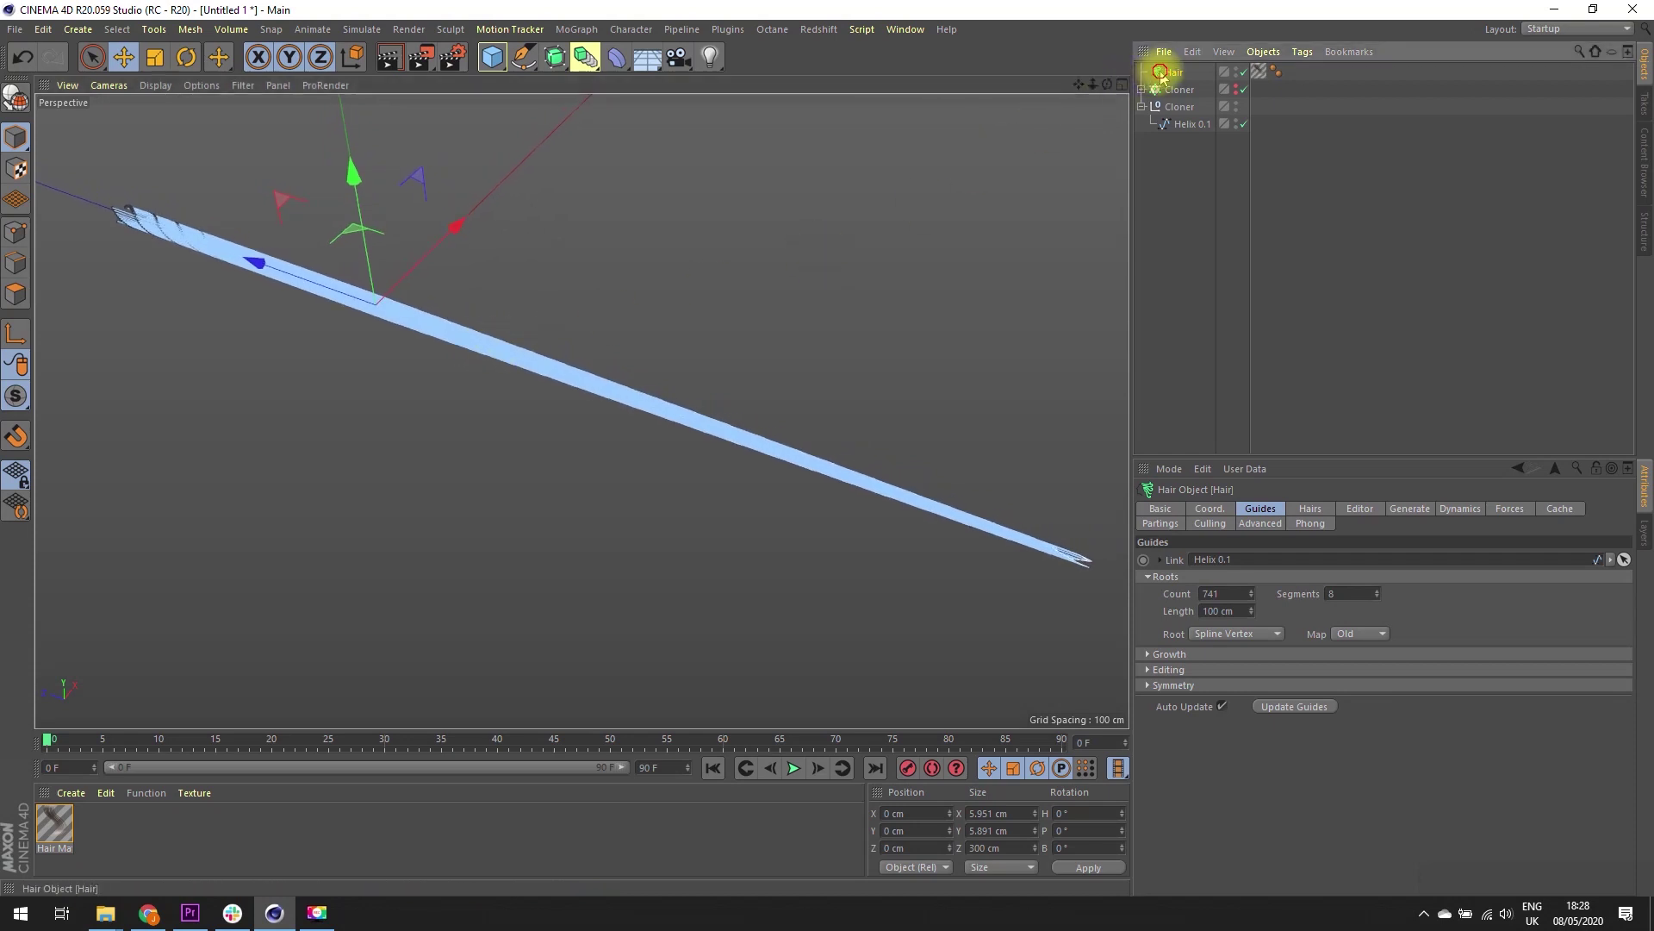
pyautogui.click(1258, 510)
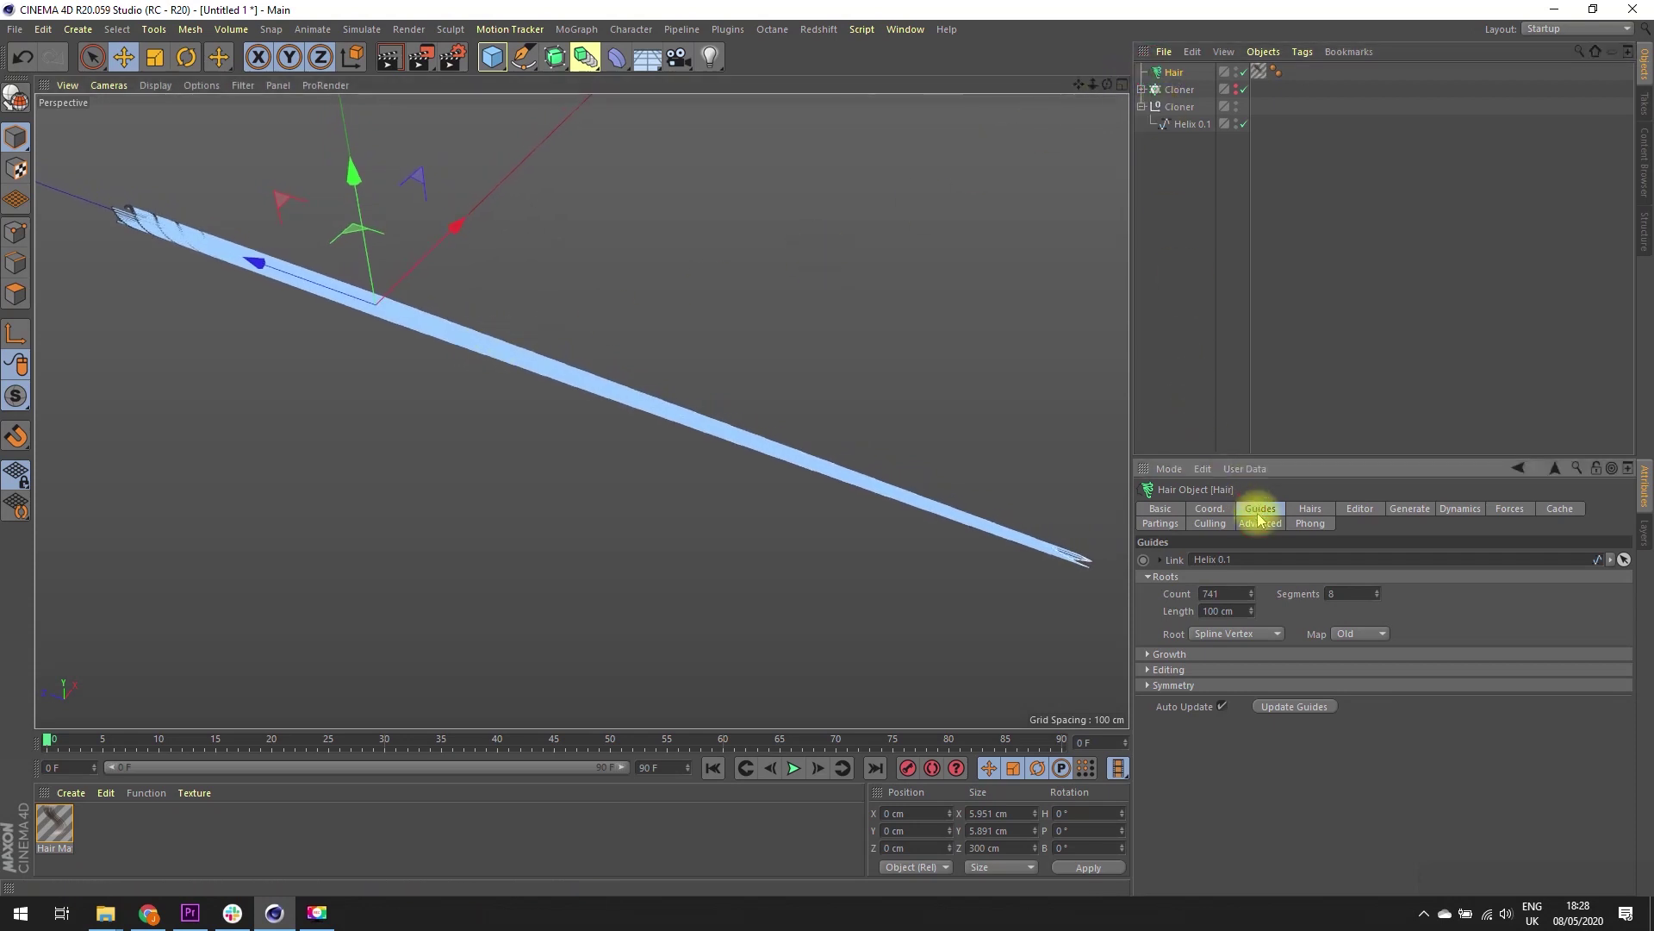
pyautogui.click(1238, 635)
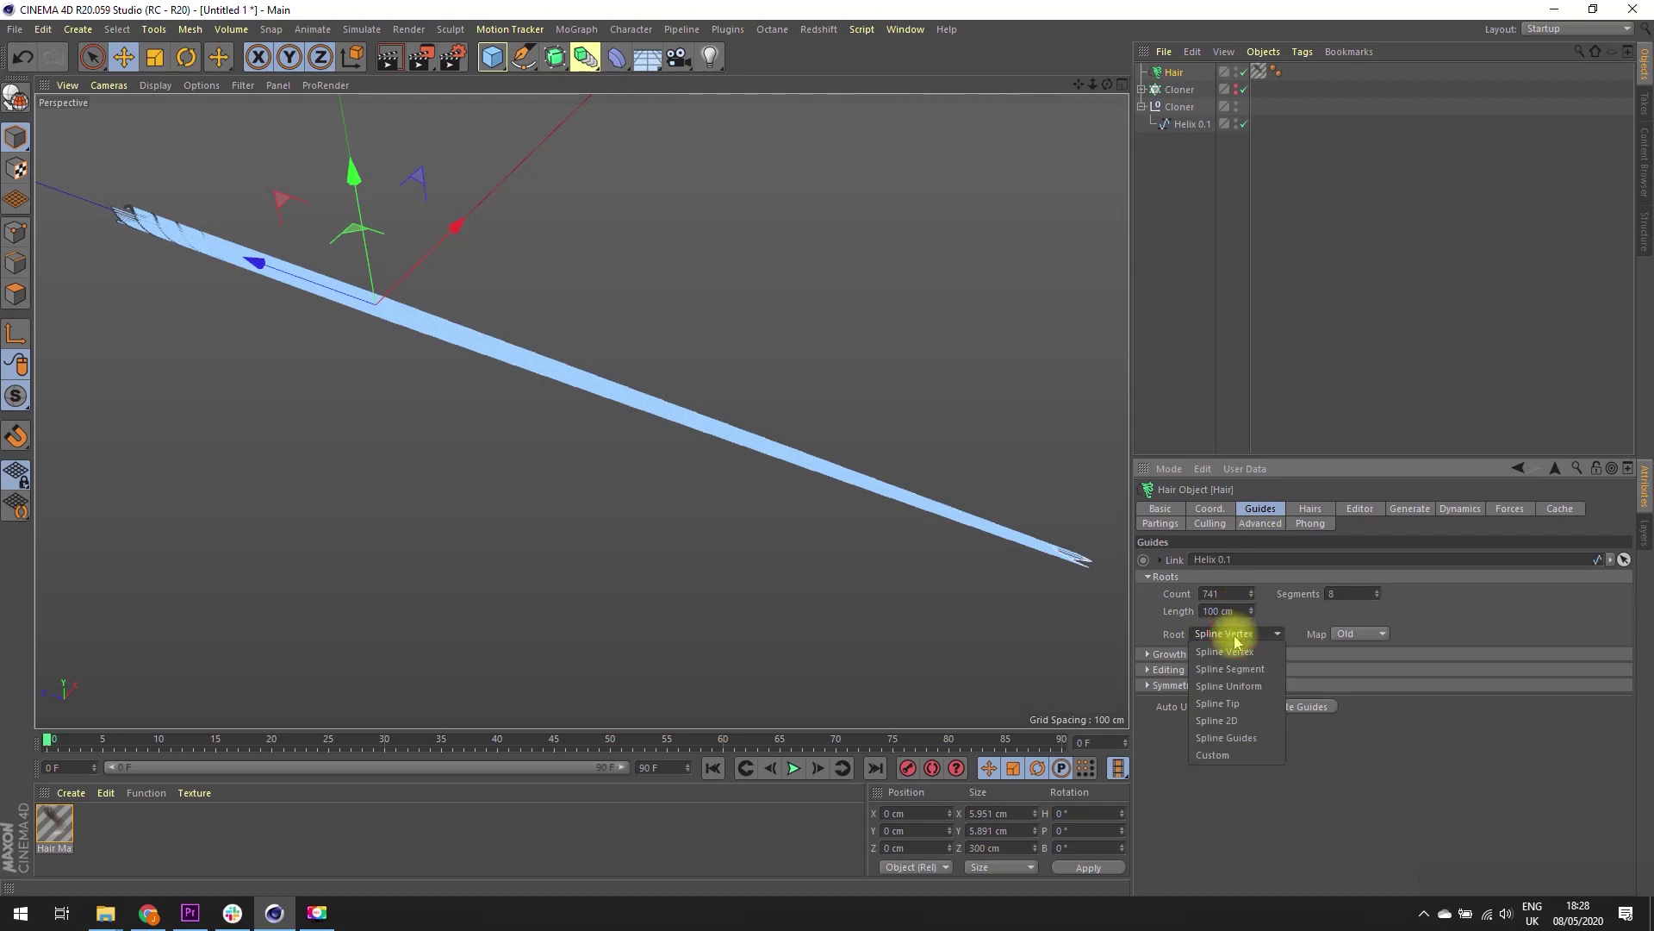
pyautogui.click(1243, 738)
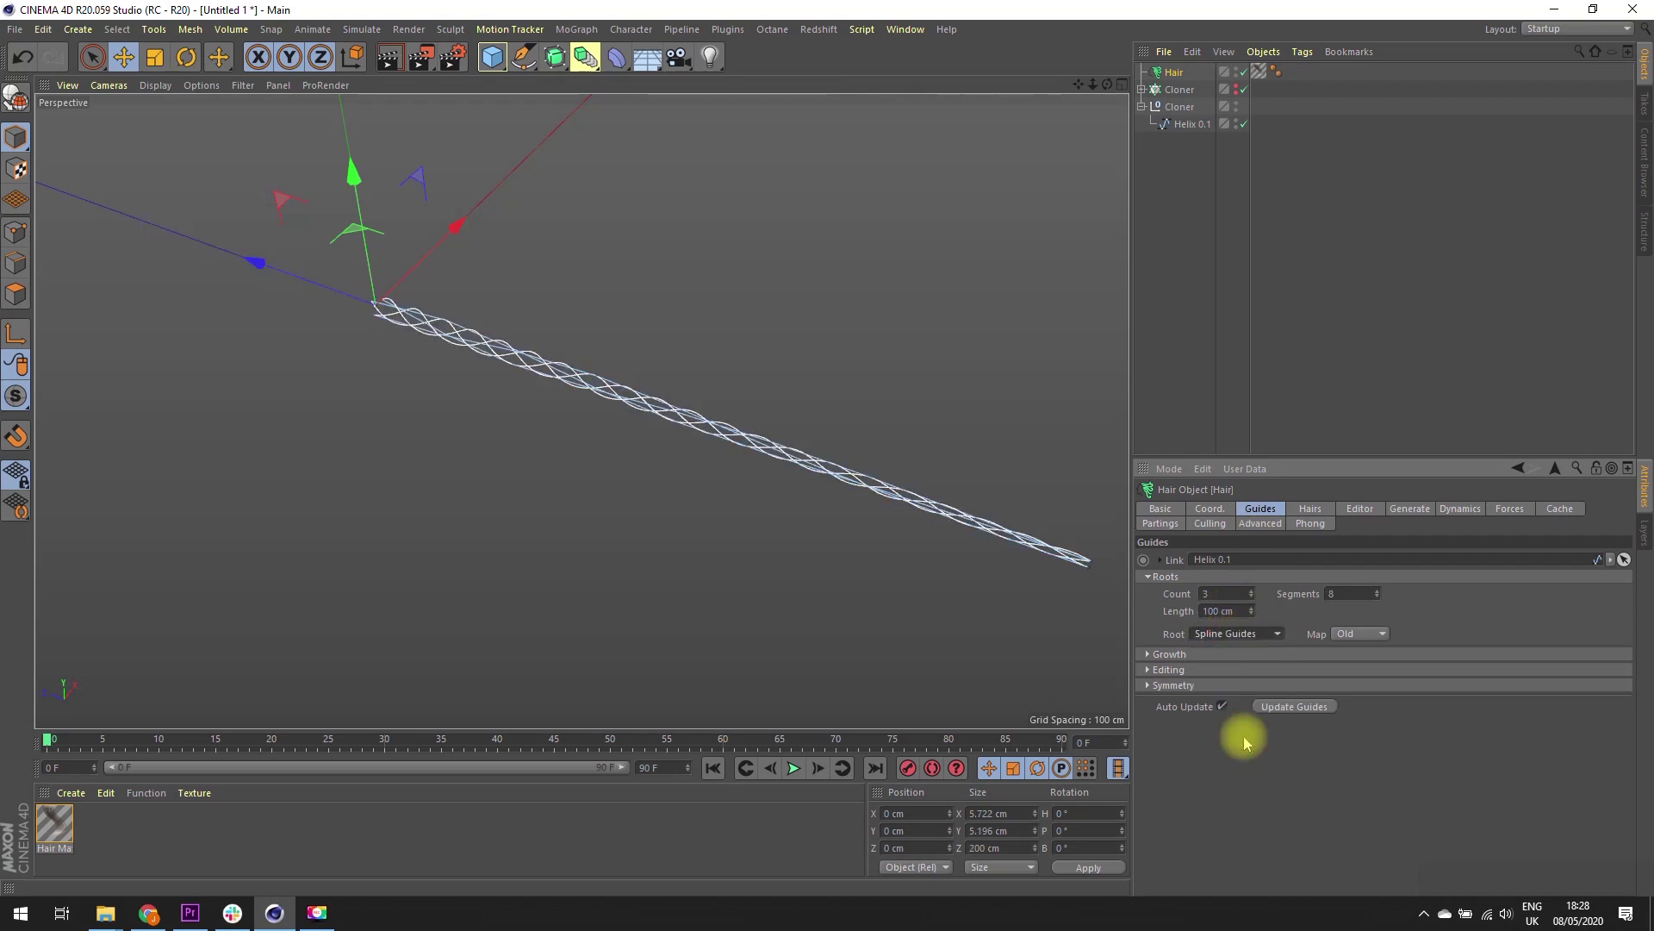
# Raise the hair guide Segments to 70 for a smoother braid.
pyautogui.scroll(2, 939, 503)
pyautogui.scroll(2, 945, 487)
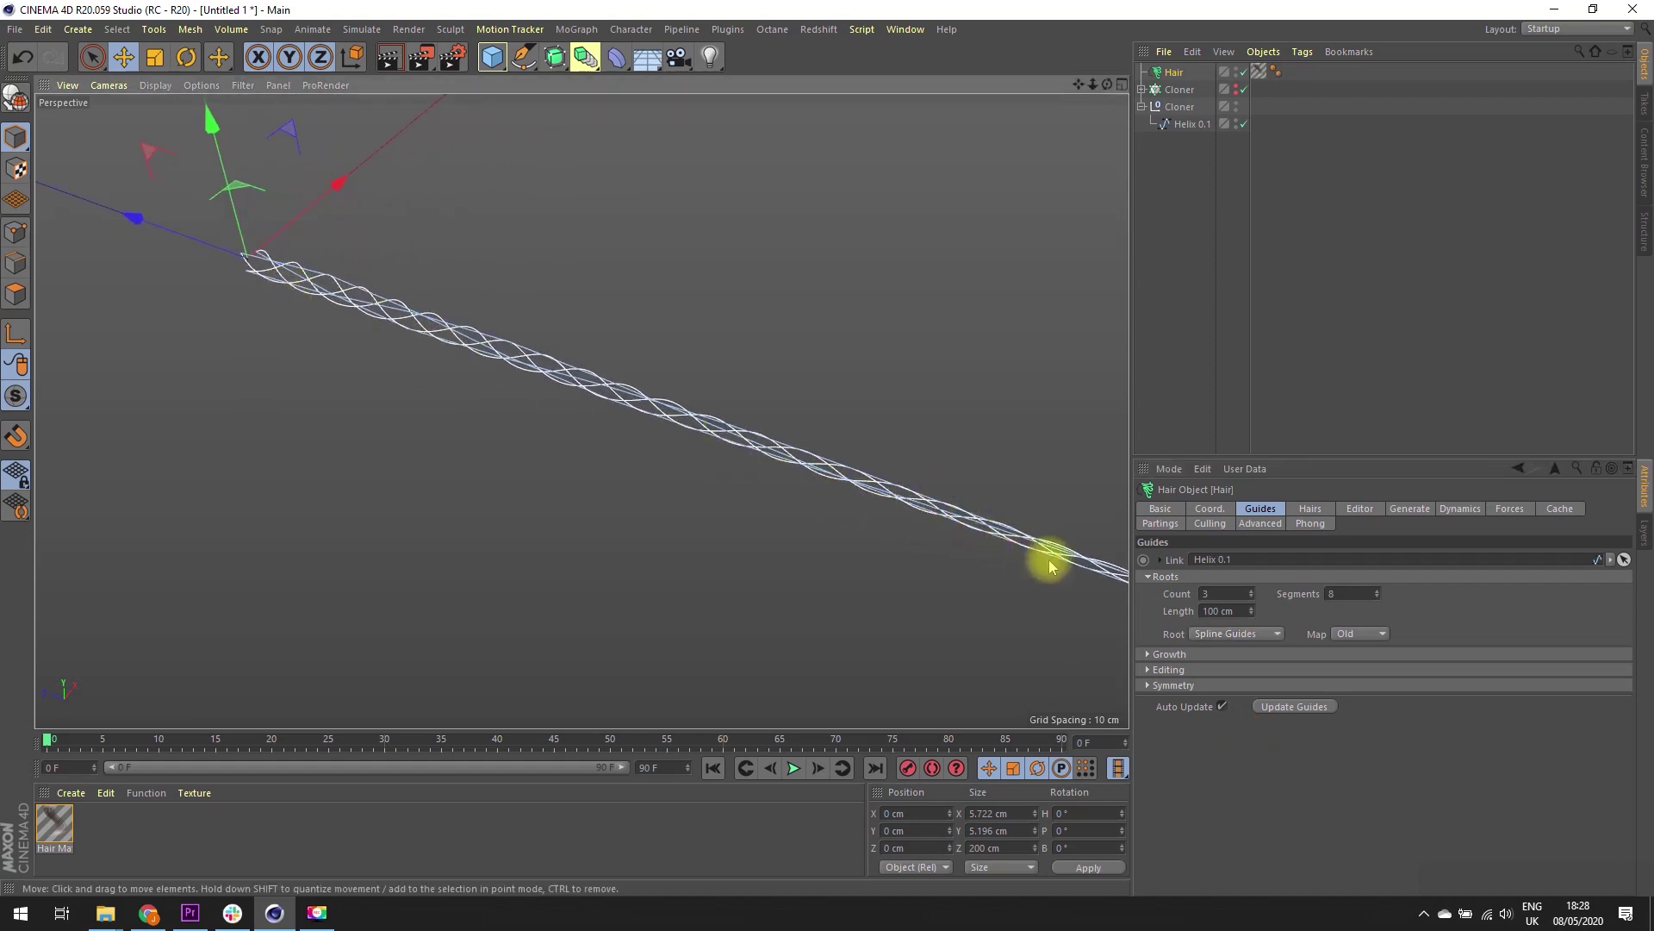
pyautogui.scroll(4, 247, 266)
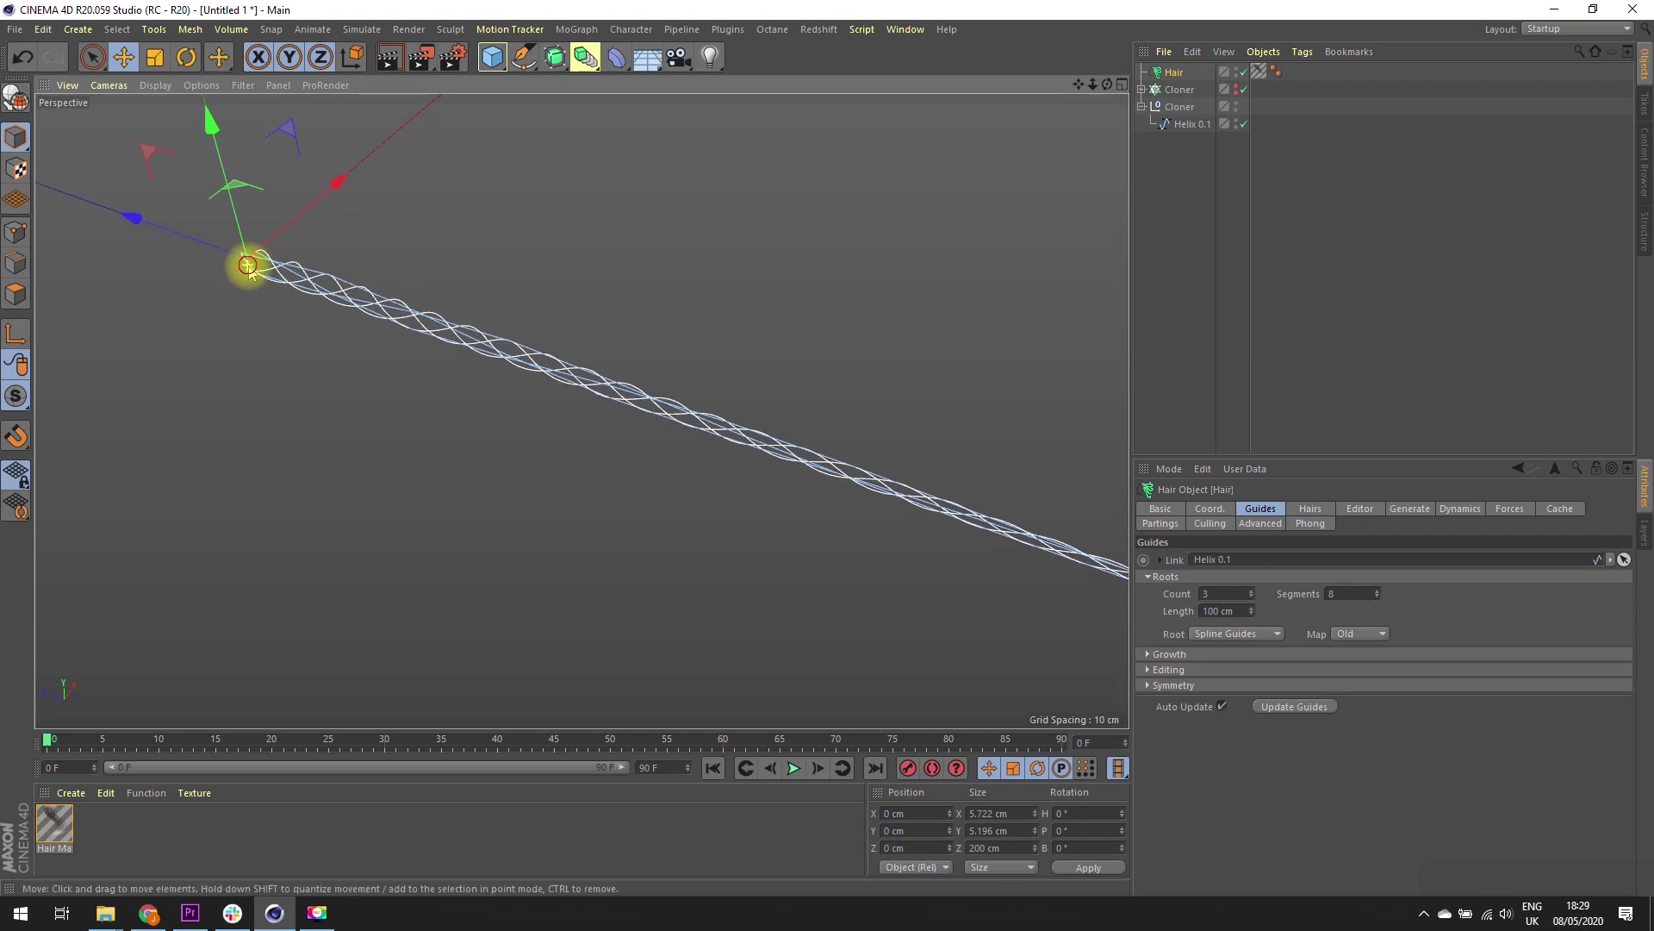
pyautogui.scroll(3, 272, 201)
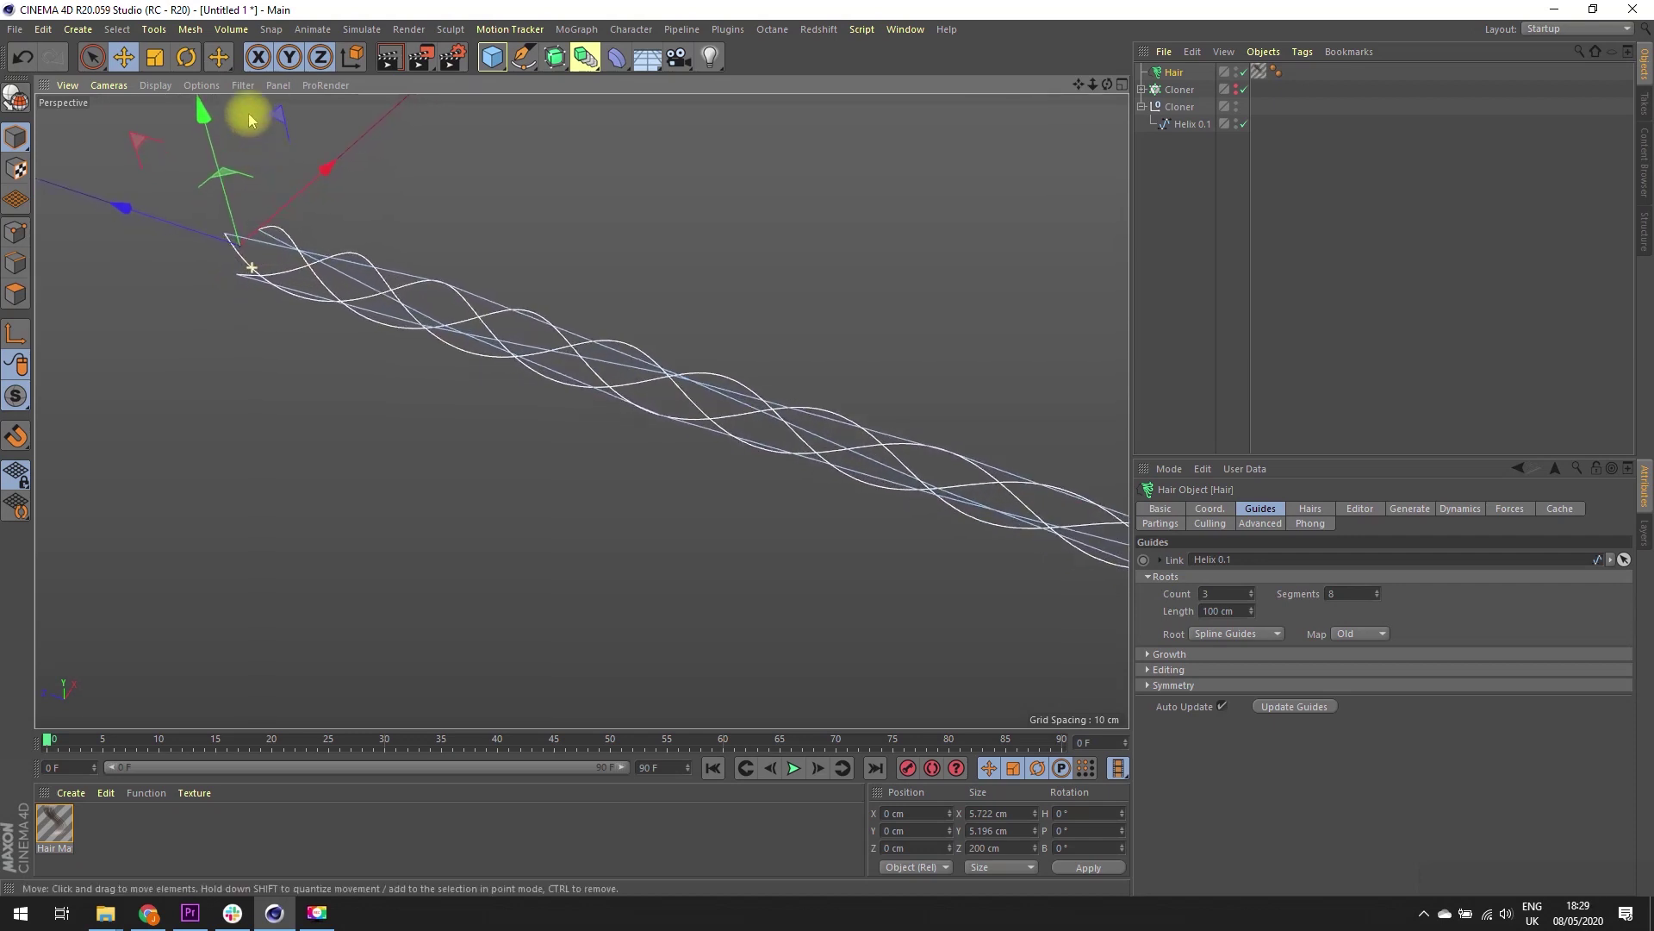
pyautogui.scroll(1, 551, 334)
pyautogui.keyDown('alt'); pyautogui.moveTo(551, 334); pyautogui.dragTo(591, 295); pyautogui.keyUp('alt')
pyautogui.scroll(-5, 228, 347)
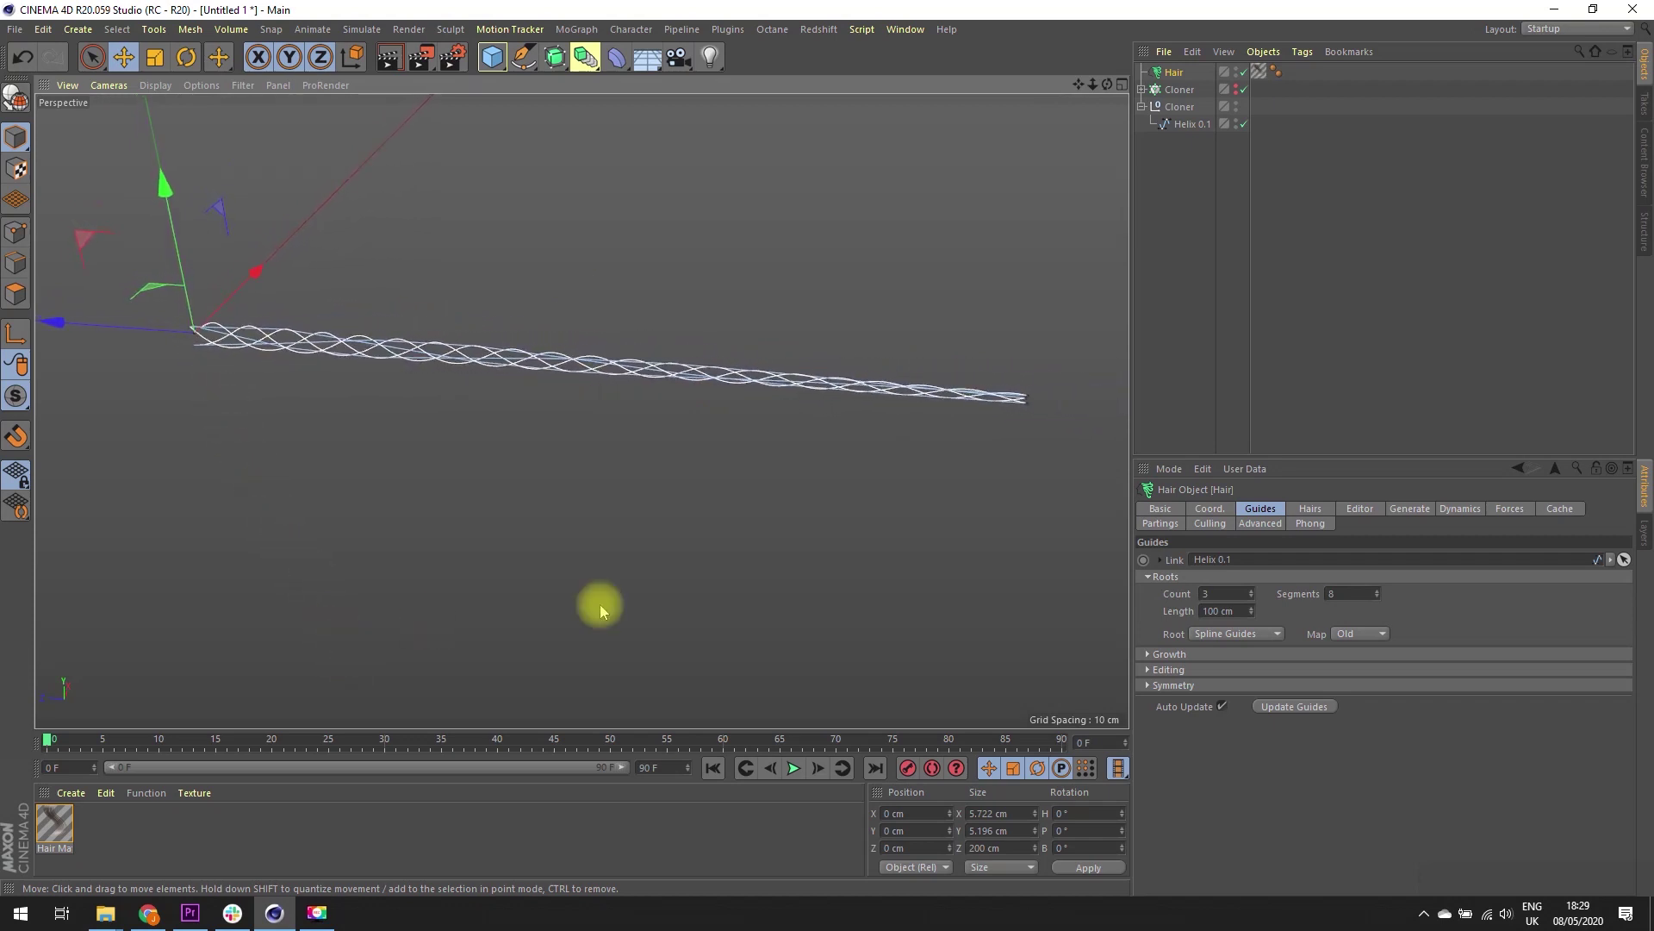
pyautogui.click(1377, 590)
pyautogui.moveTo(1377, 595); pyautogui.dragTo(1377, 595)
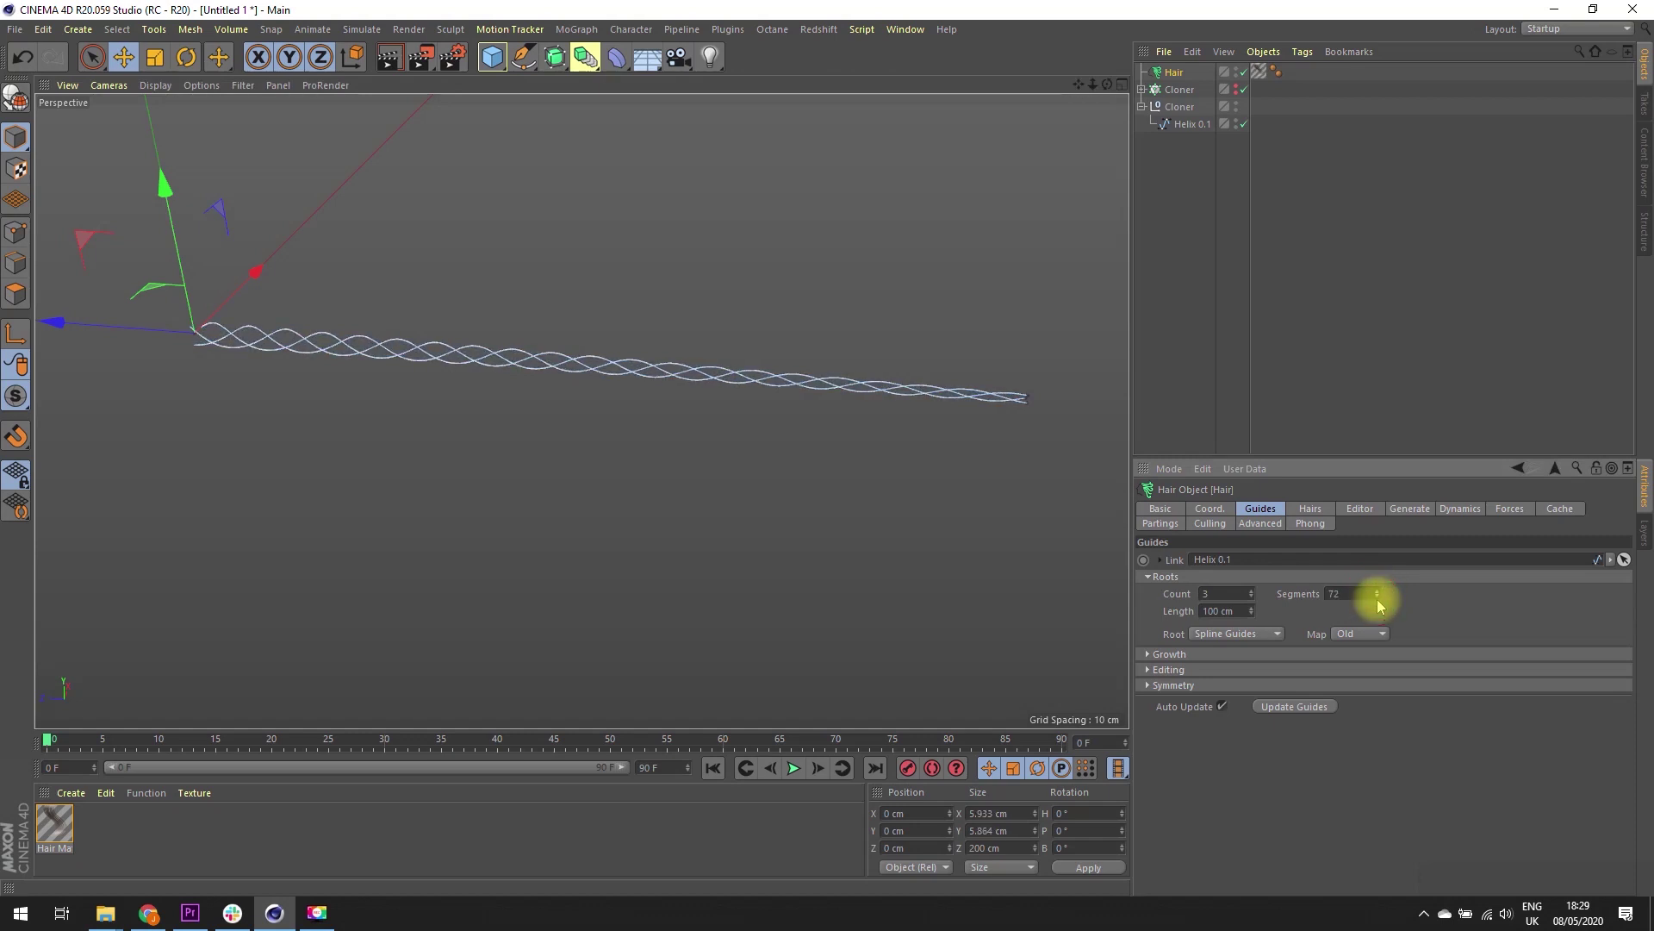
pyautogui.keyDown('alt'); pyautogui.moveTo(554, 362); pyautogui.dragTo(601, 398); pyautogui.keyUp('alt')
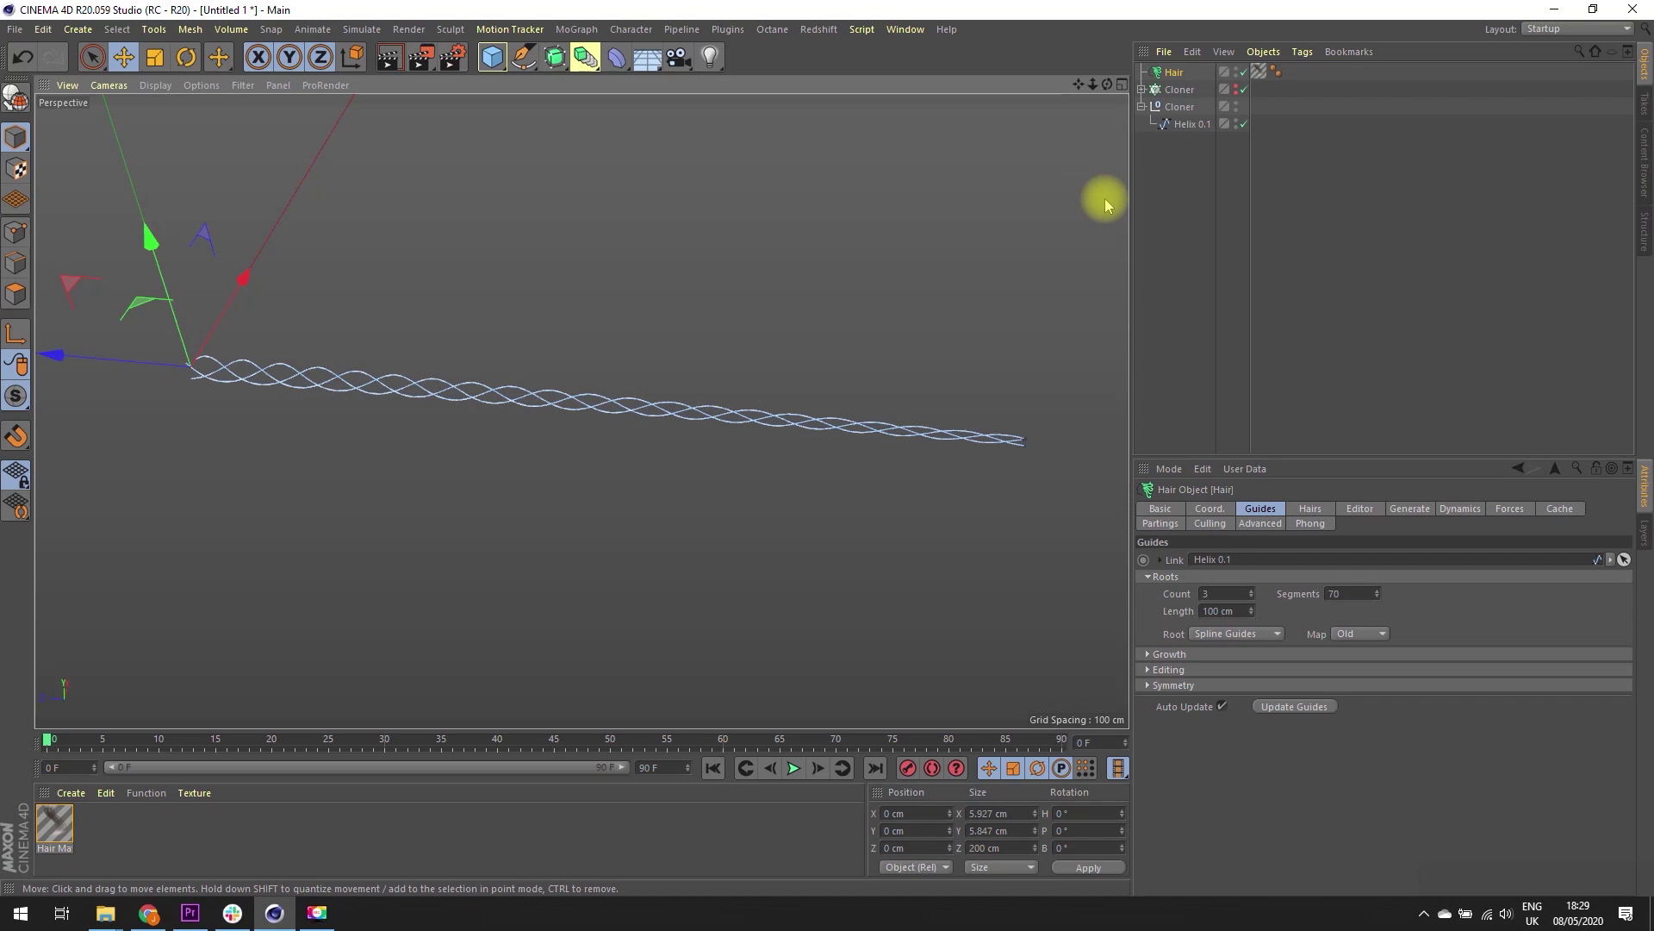
# Set the Hair object's Editor Display to Hair Polygons, then deselect to inspect the braid.
pyautogui.click(1359, 508)
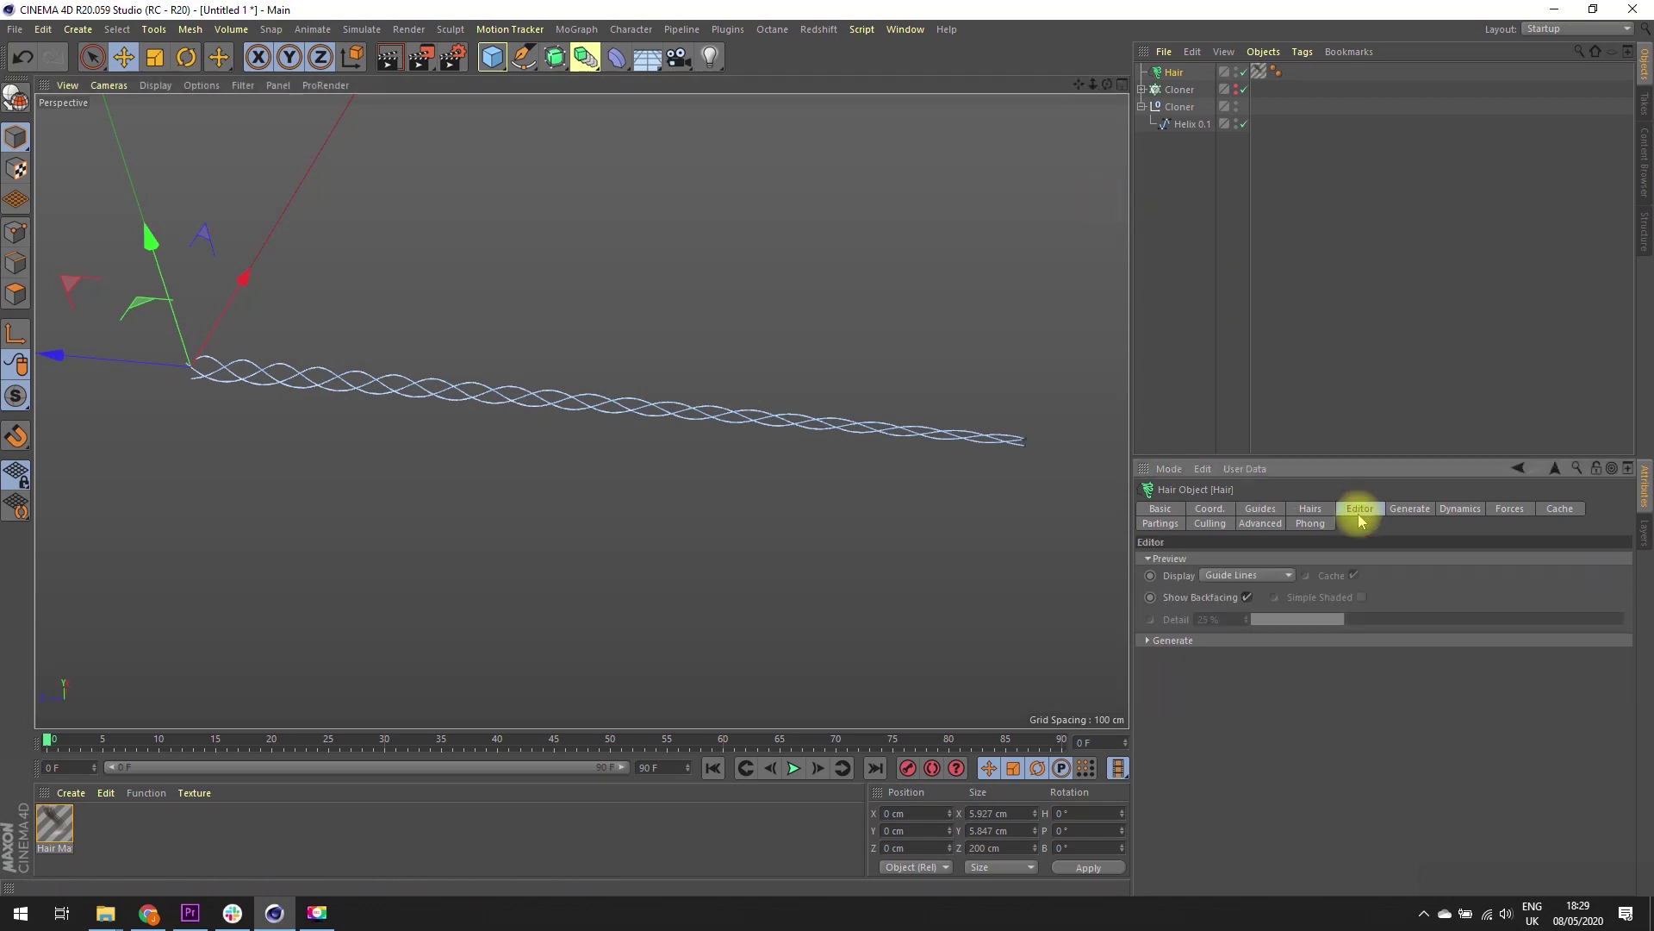
pyautogui.click(1274, 574)
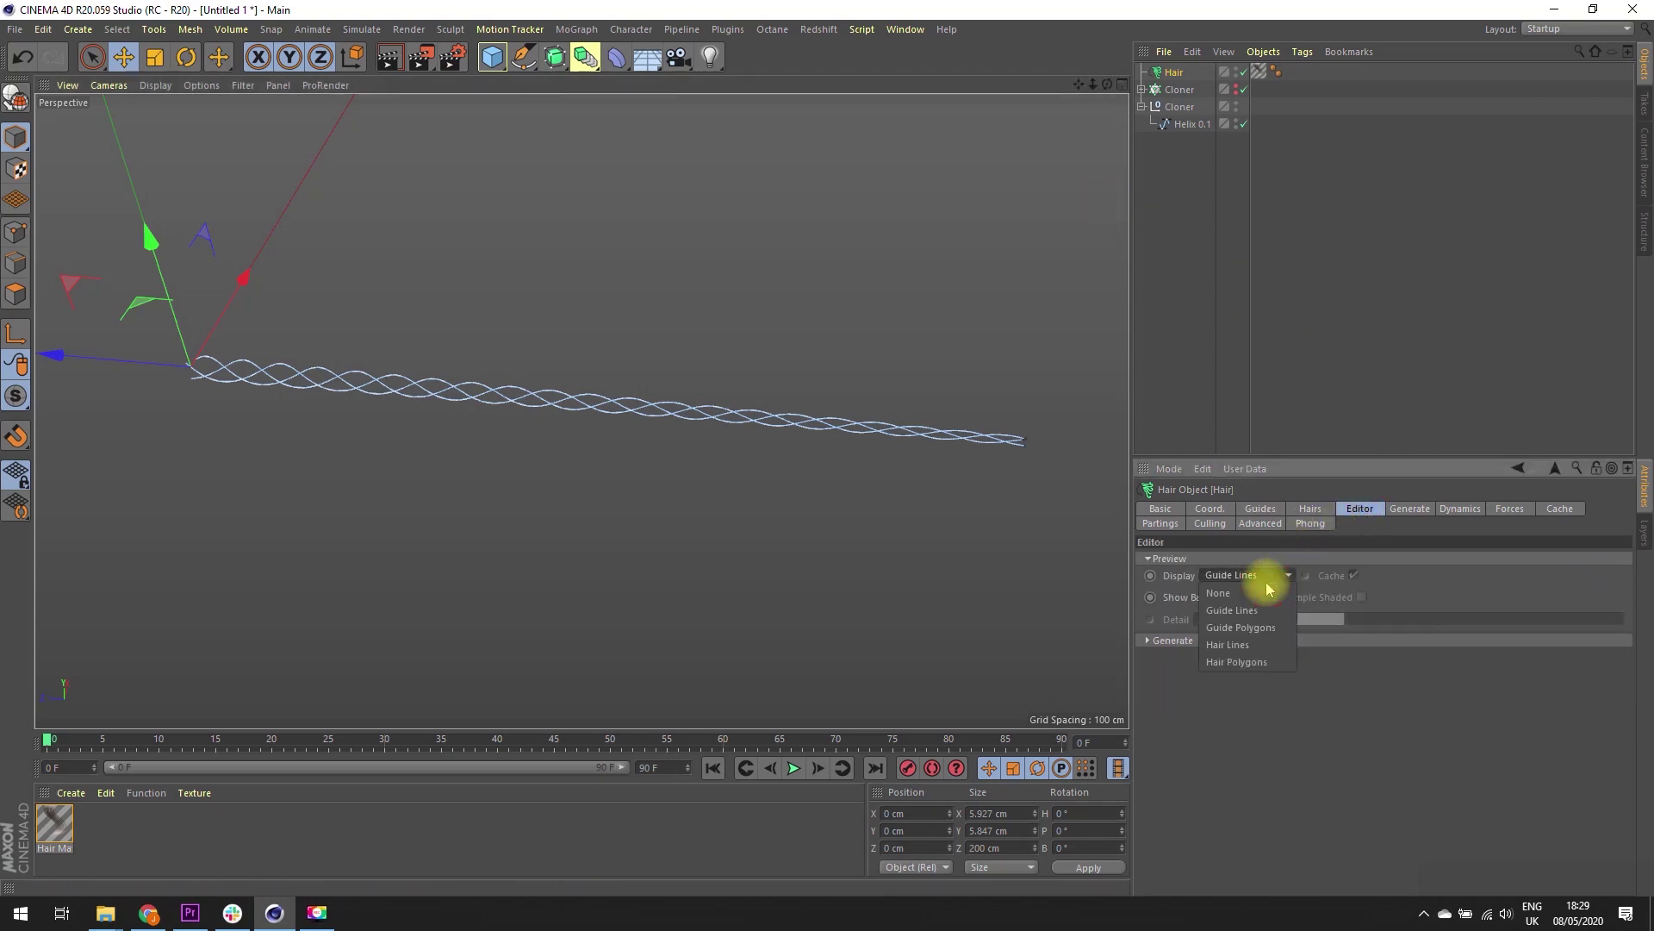
pyautogui.click(1237, 661)
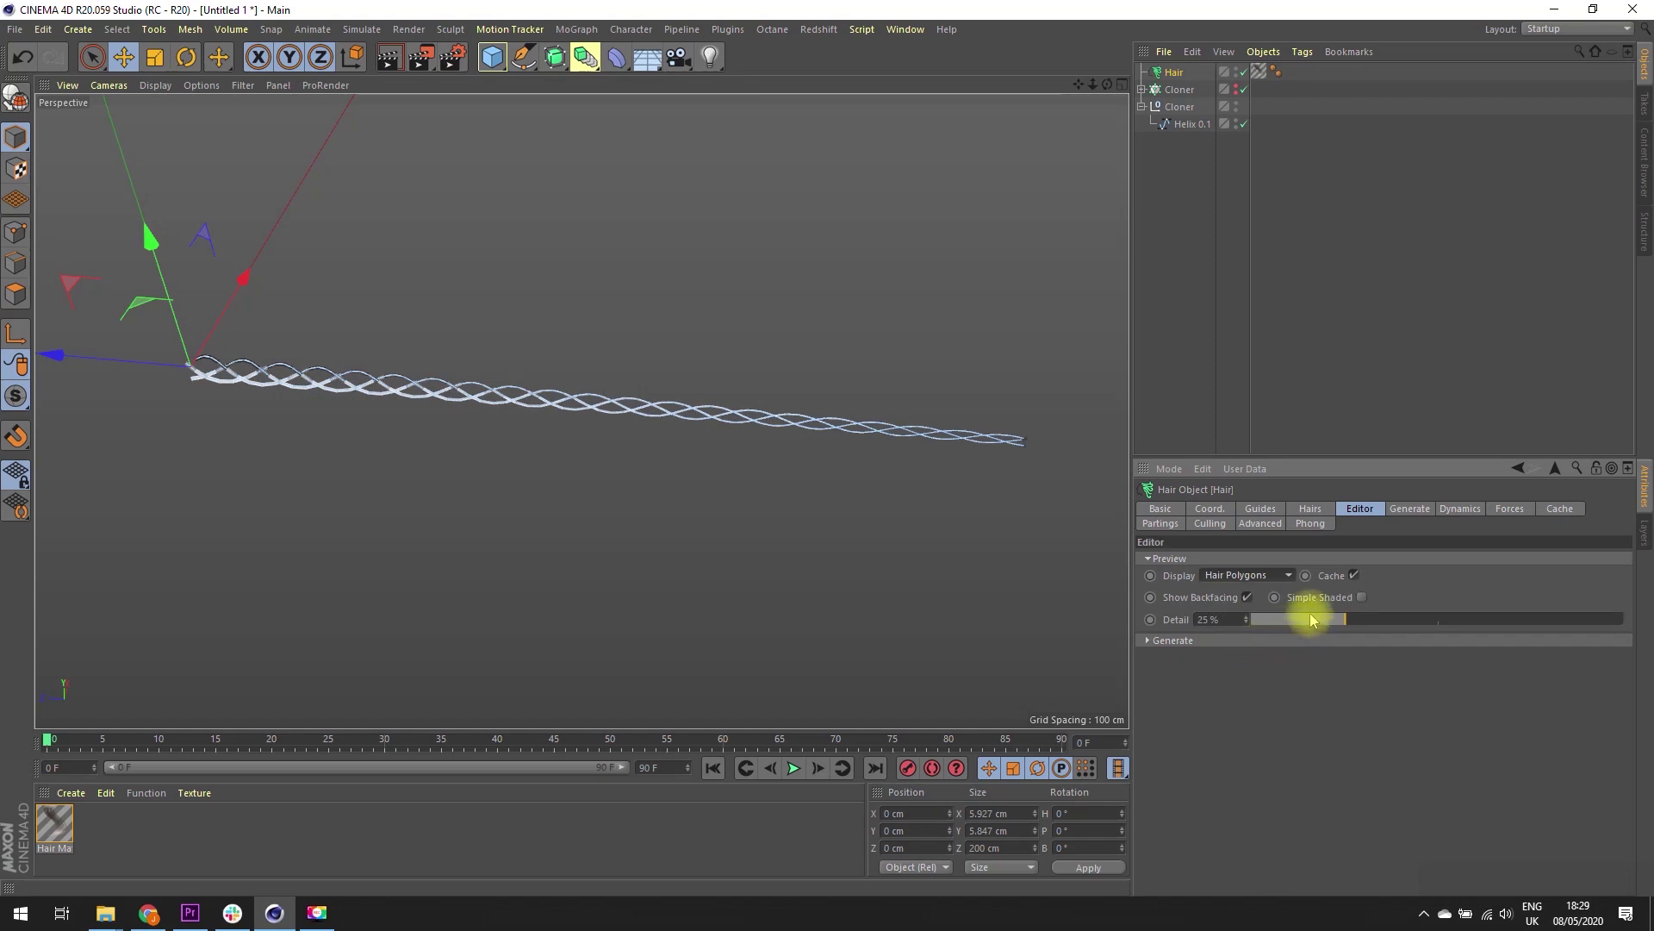
pyautogui.click(965, 338)
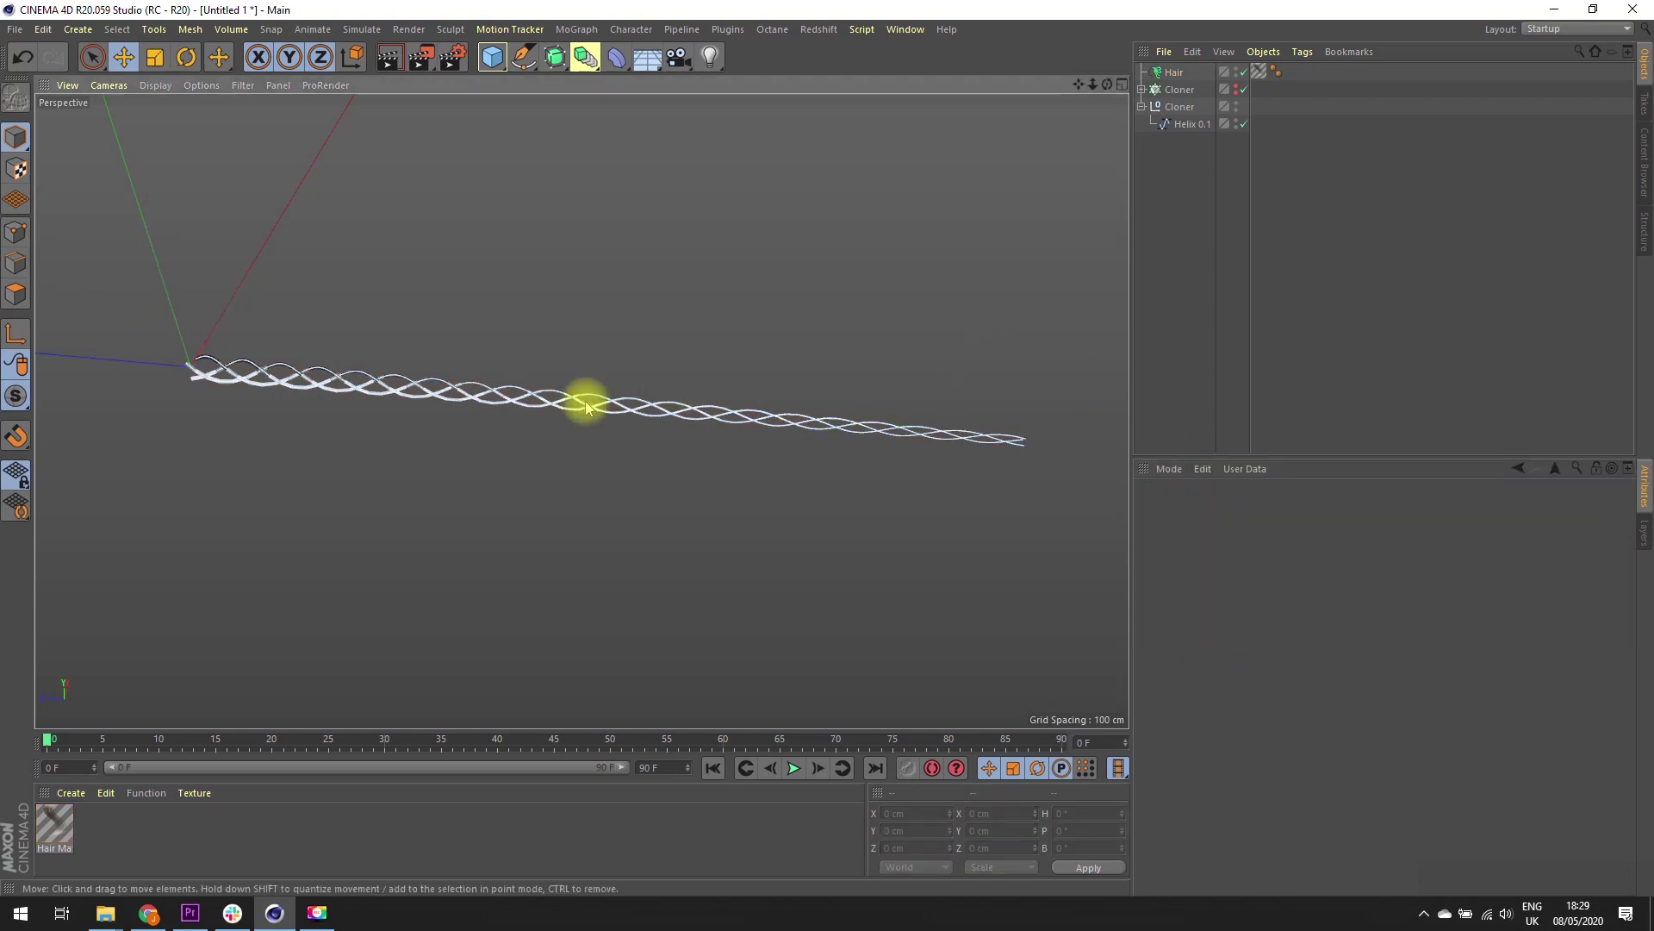
pyautogui.scroll(6, 583, 398)
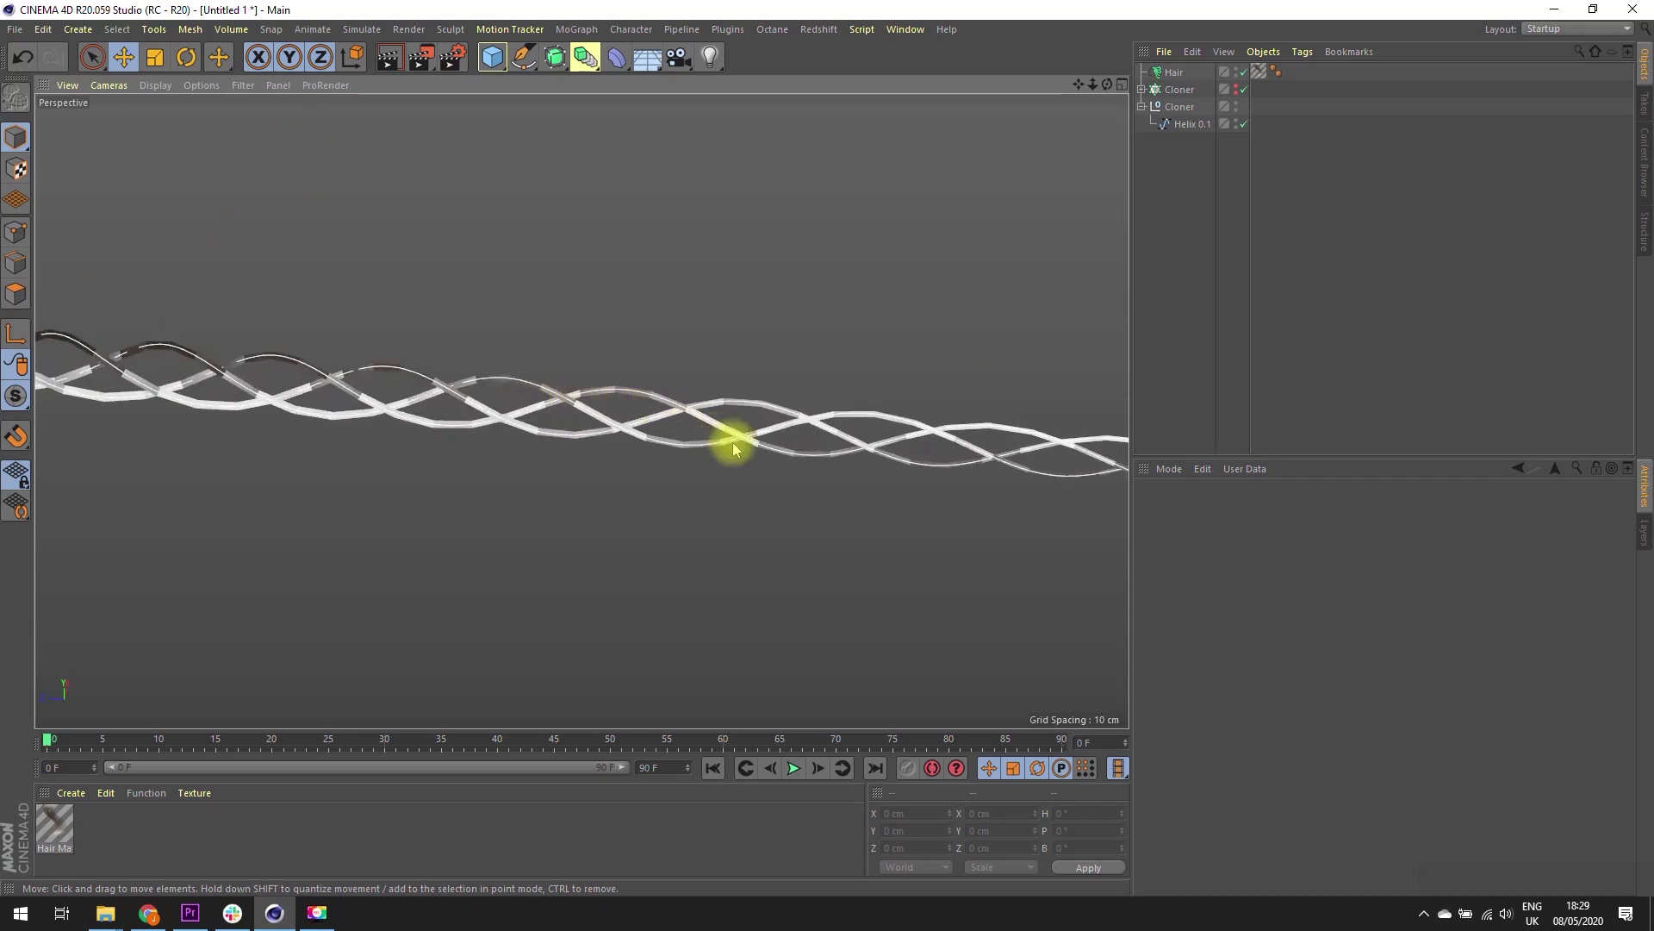
pyautogui.scroll(-5, 732, 442)
pyautogui.scroll(-2, 672, 431)
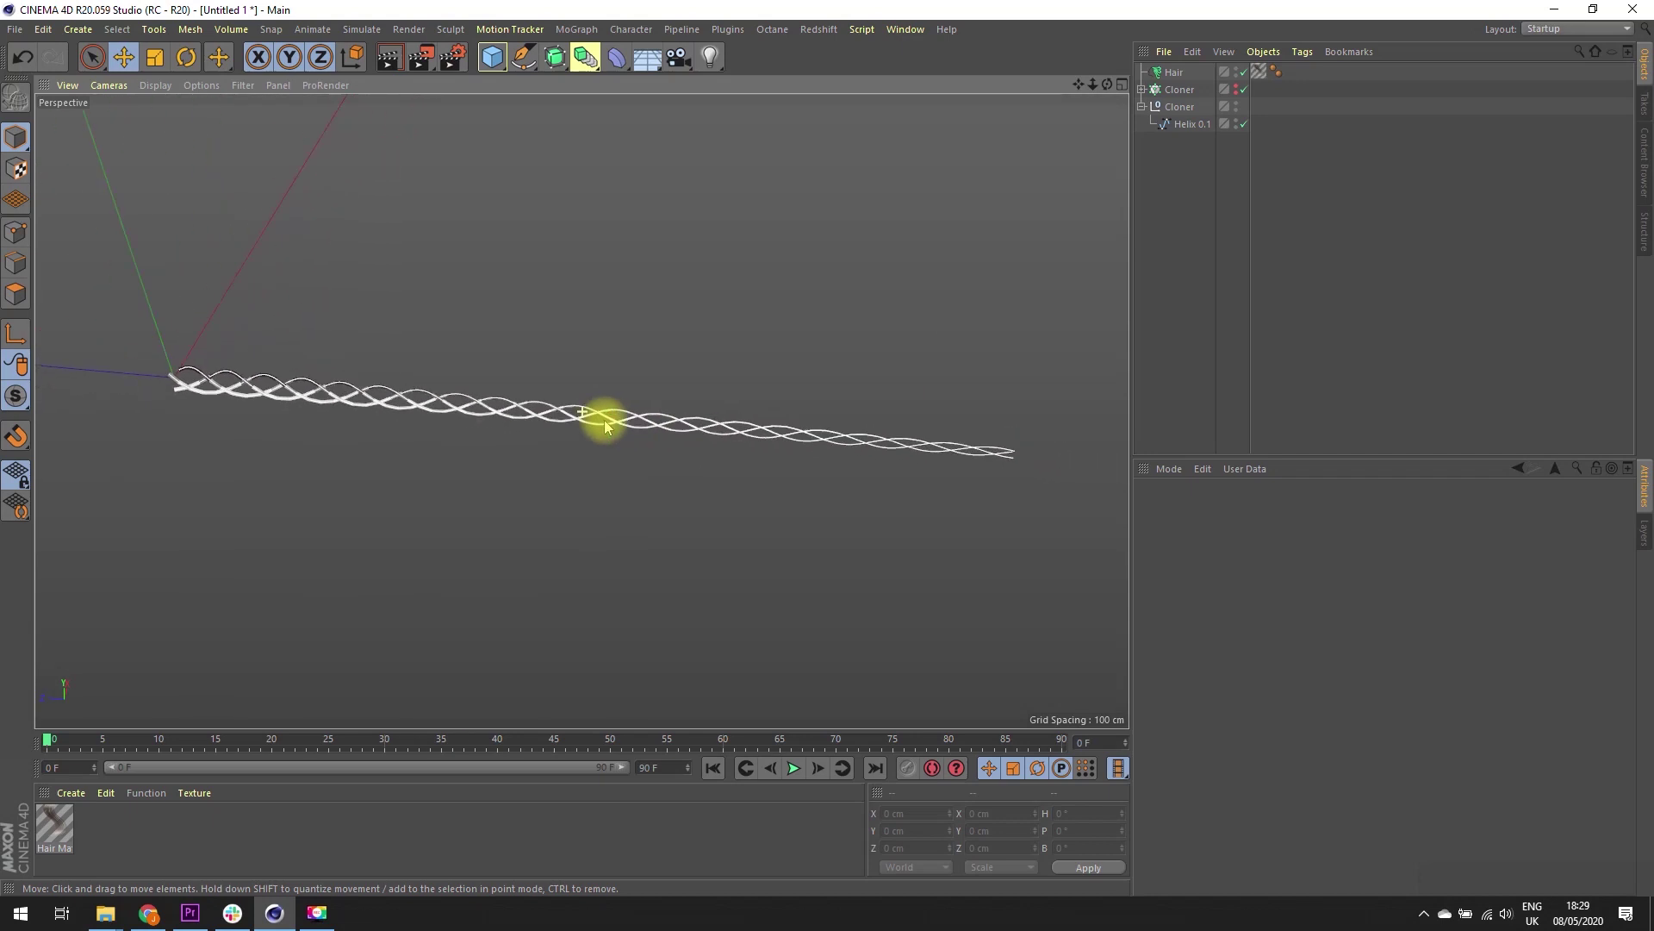
# In the Hair object's Hairs tab, set Count to 1 and Cloning Clone to 50.
pyautogui.click(1173, 73)
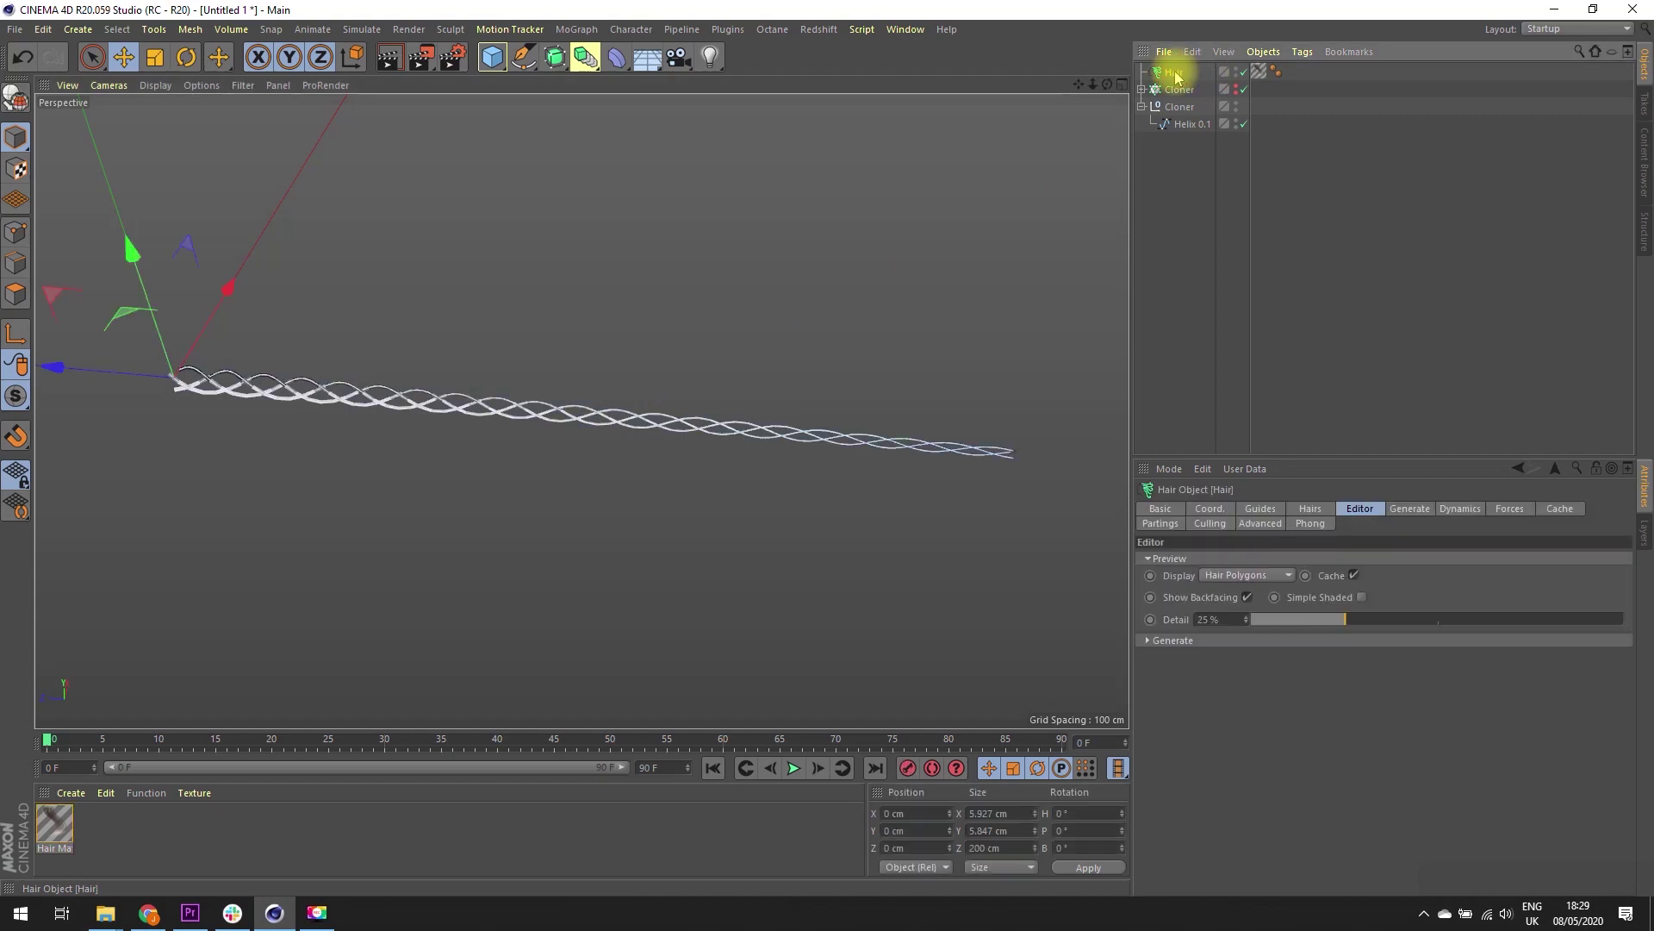
pyautogui.click(1310, 508)
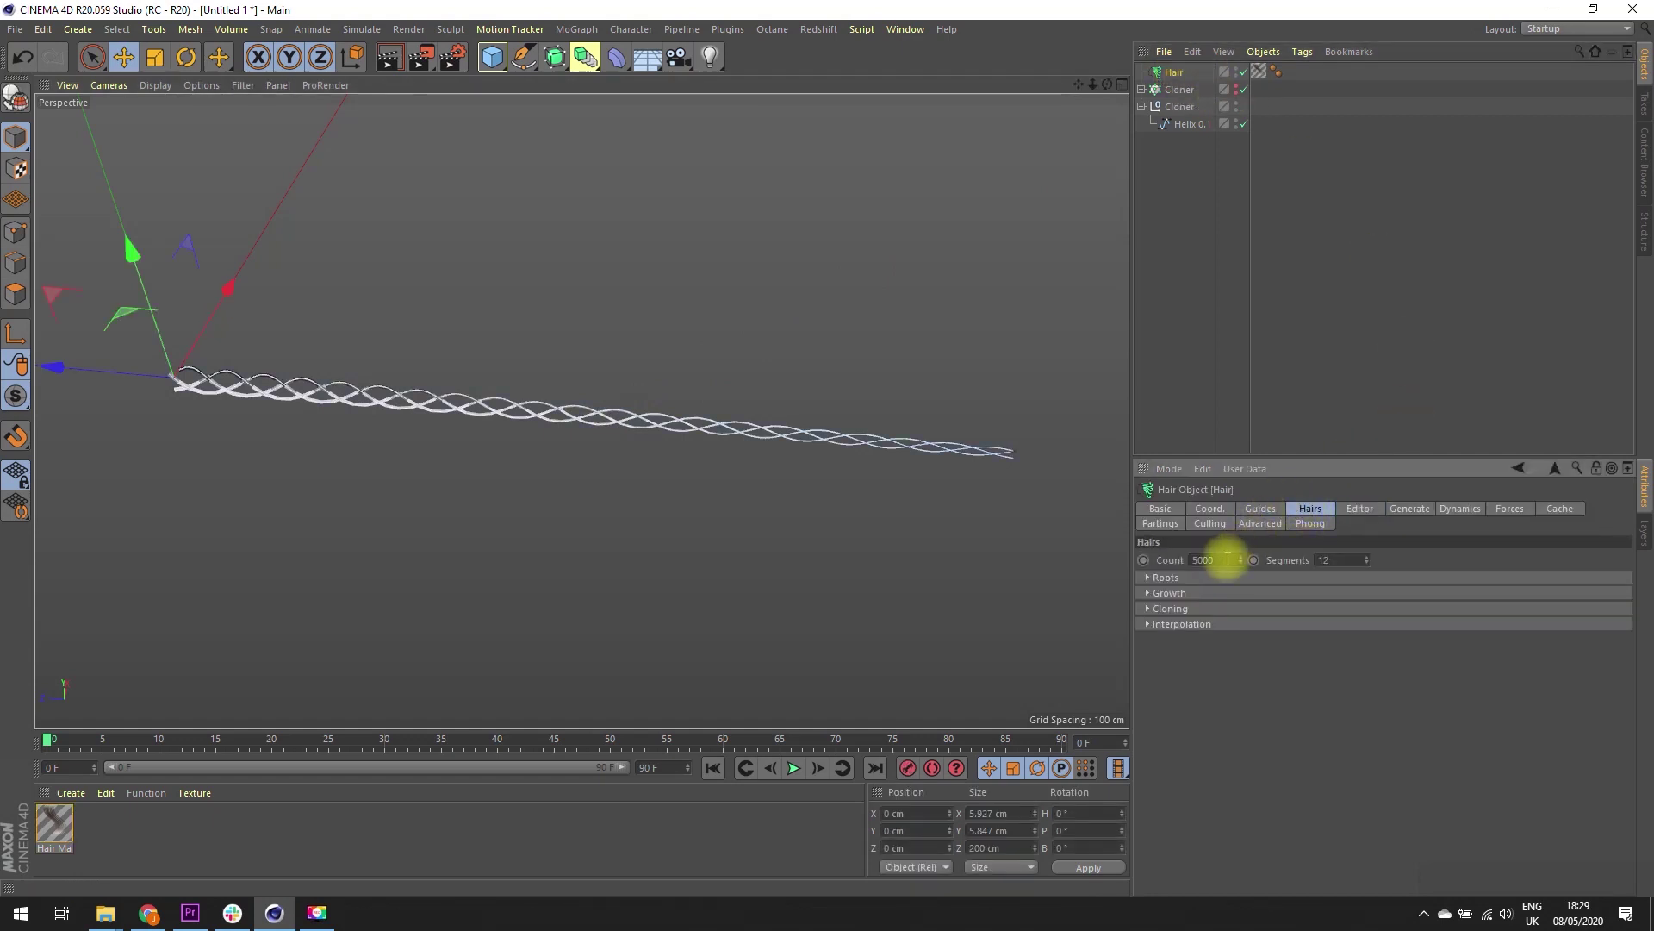
pyautogui.moveTo(1227, 559); pyautogui.dragTo(1166, 556)
pyautogui.write('1')
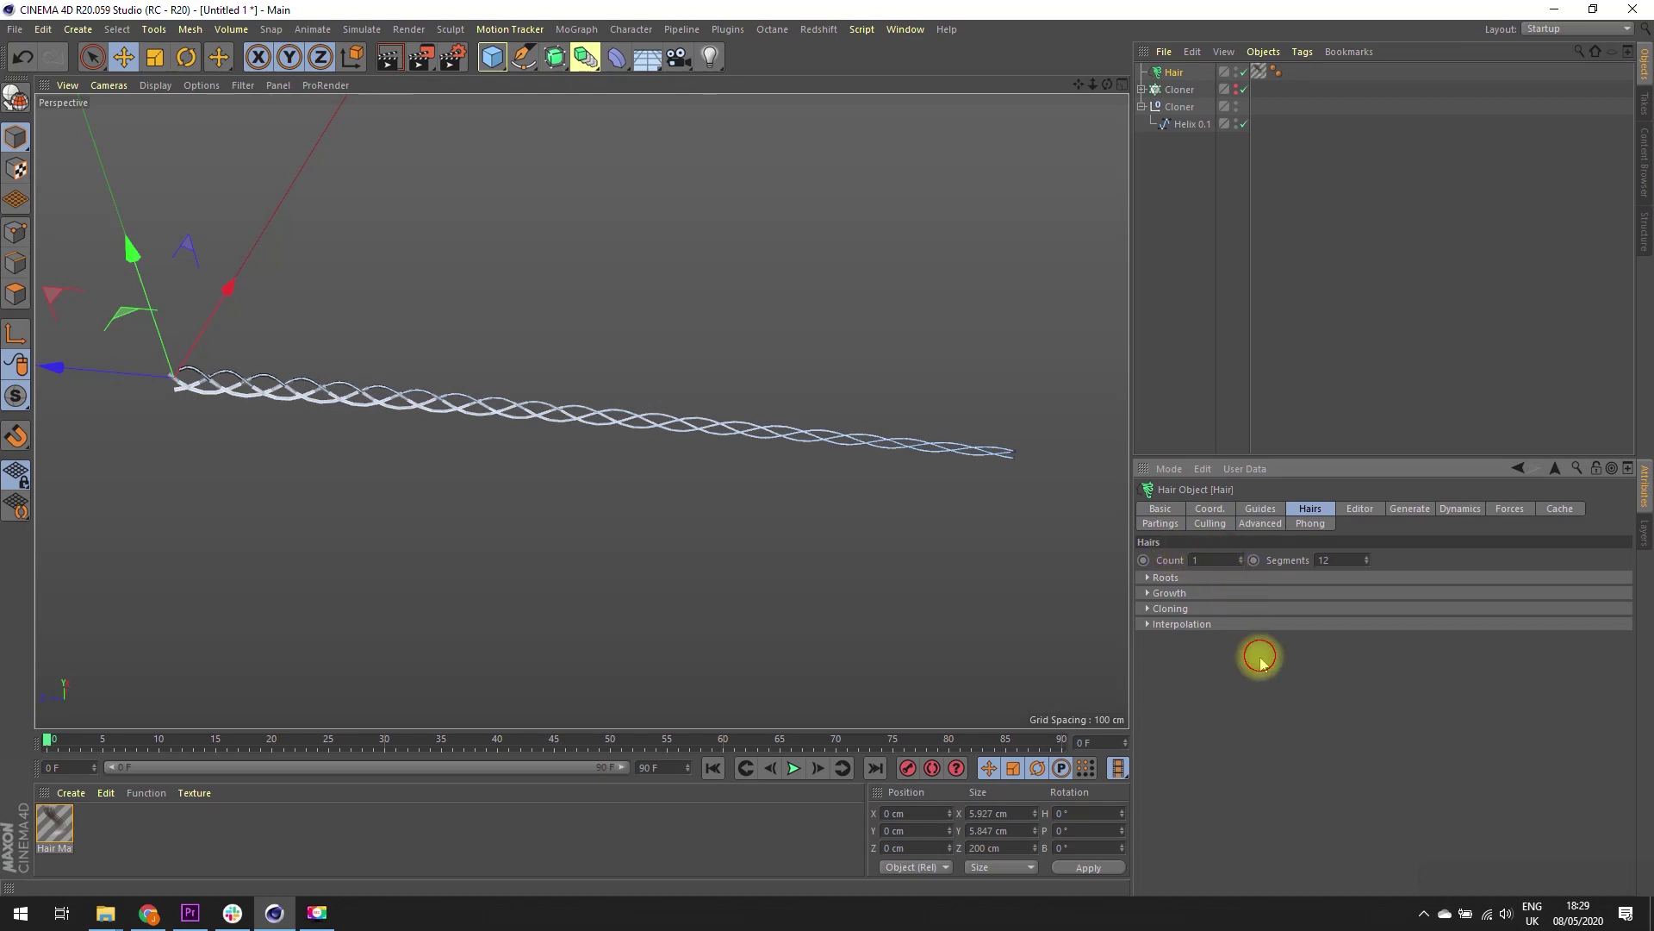
pyautogui.click(1147, 610)
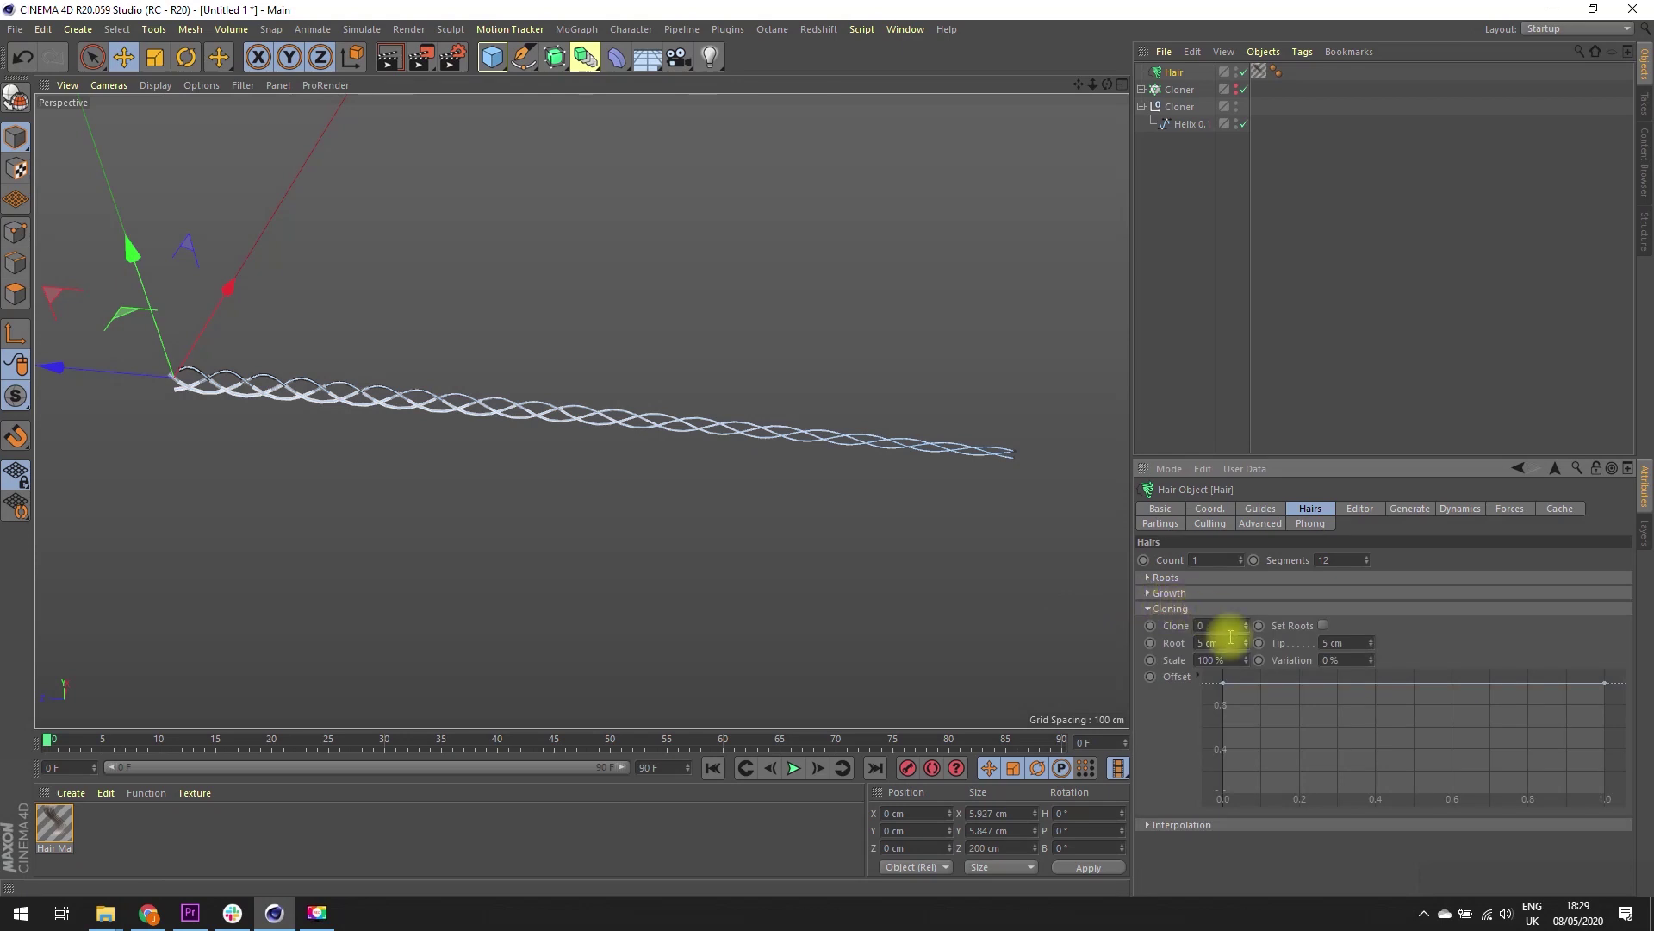
pyautogui.moveTo(1234, 645); pyautogui.dragTo(1187, 629)
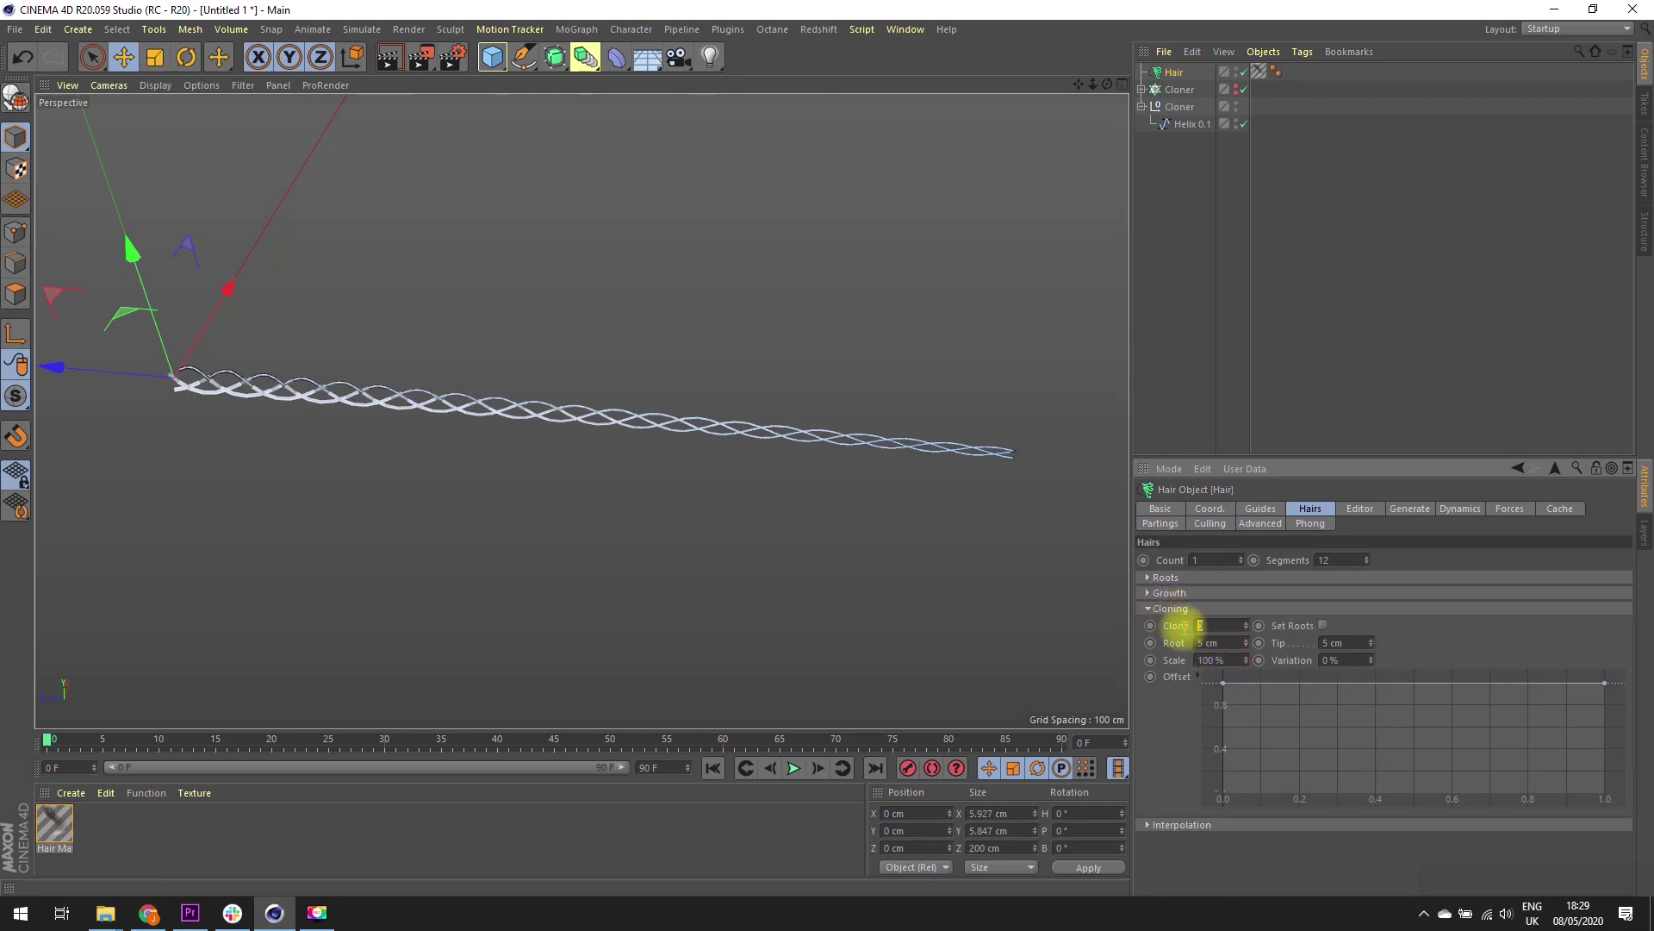
pyautogui.write('50')
pyautogui.press('Return')
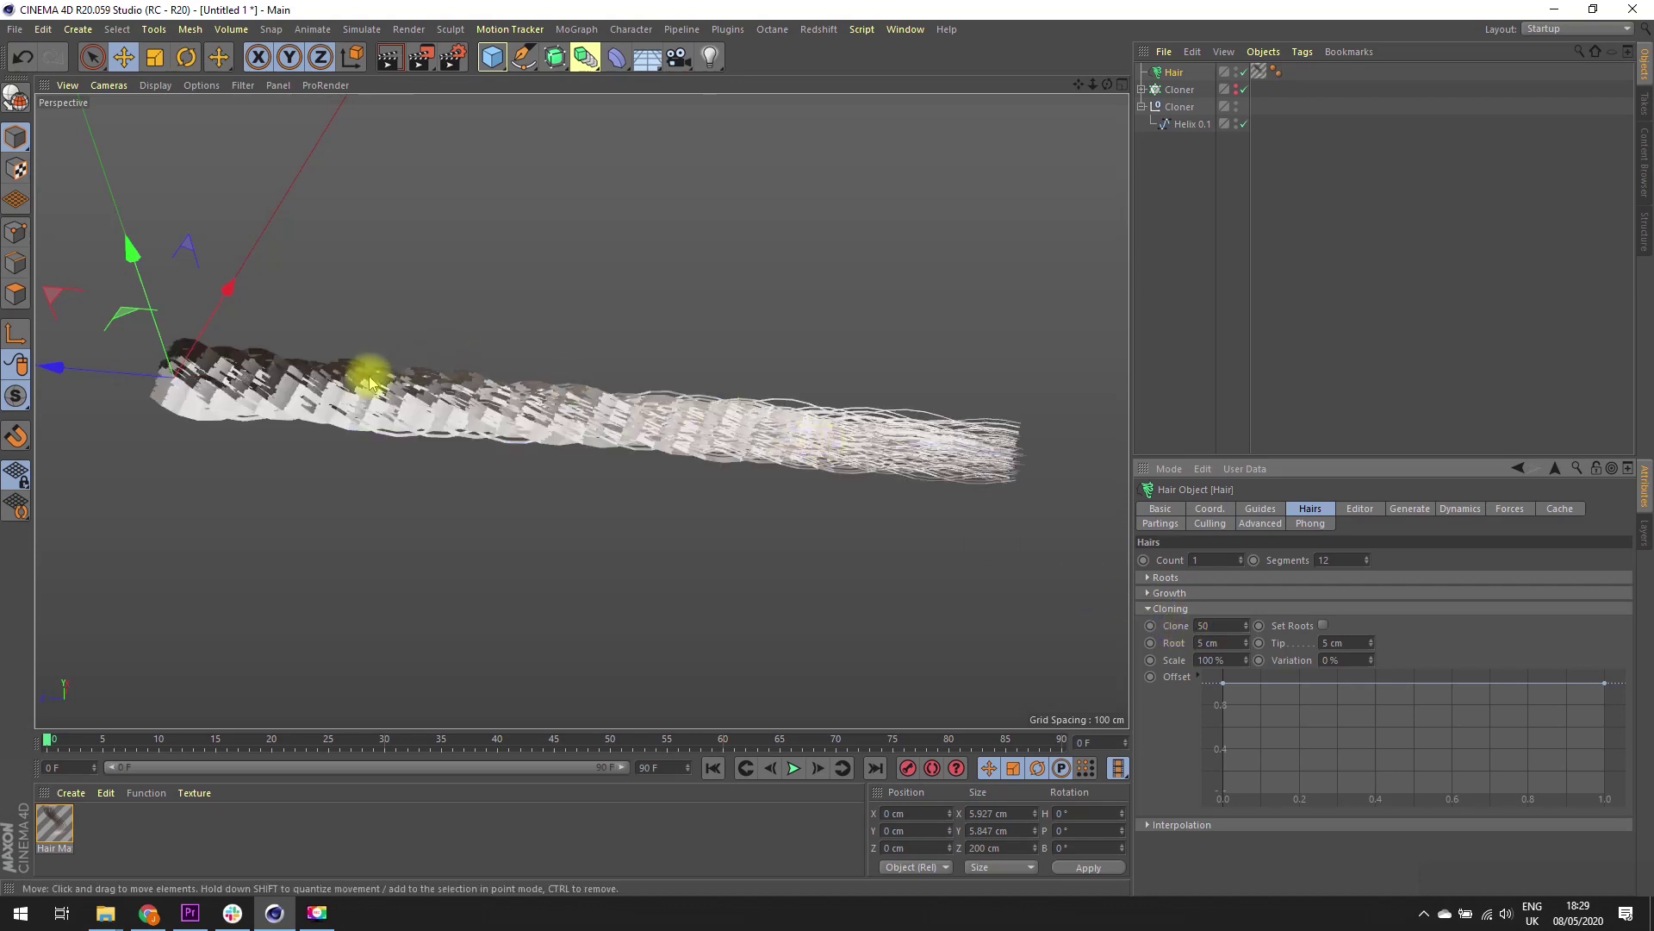
# Set the hair cloning Root to 2 cm and Tip to 1 cm.
pyautogui.keyDown('alt'); pyautogui.moveTo(371, 383); pyautogui.dragTo(173, 302); pyautogui.keyUp('alt')
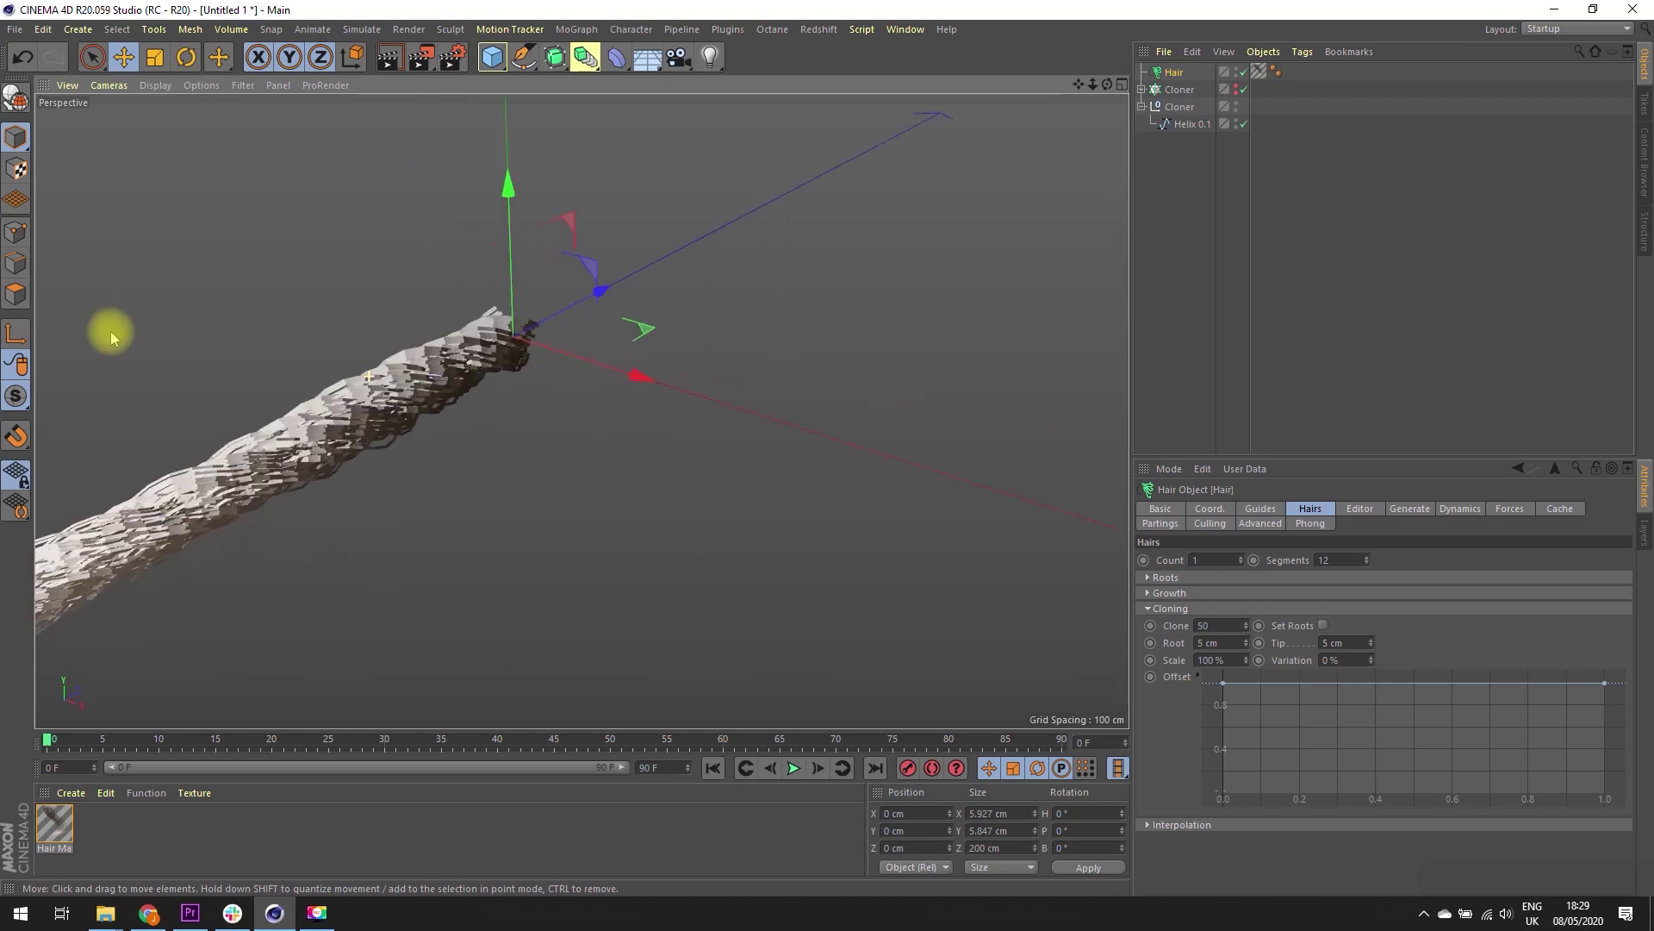
pyautogui.moveTo(110, 331); pyautogui.dragTo(716, 296, button='middle')
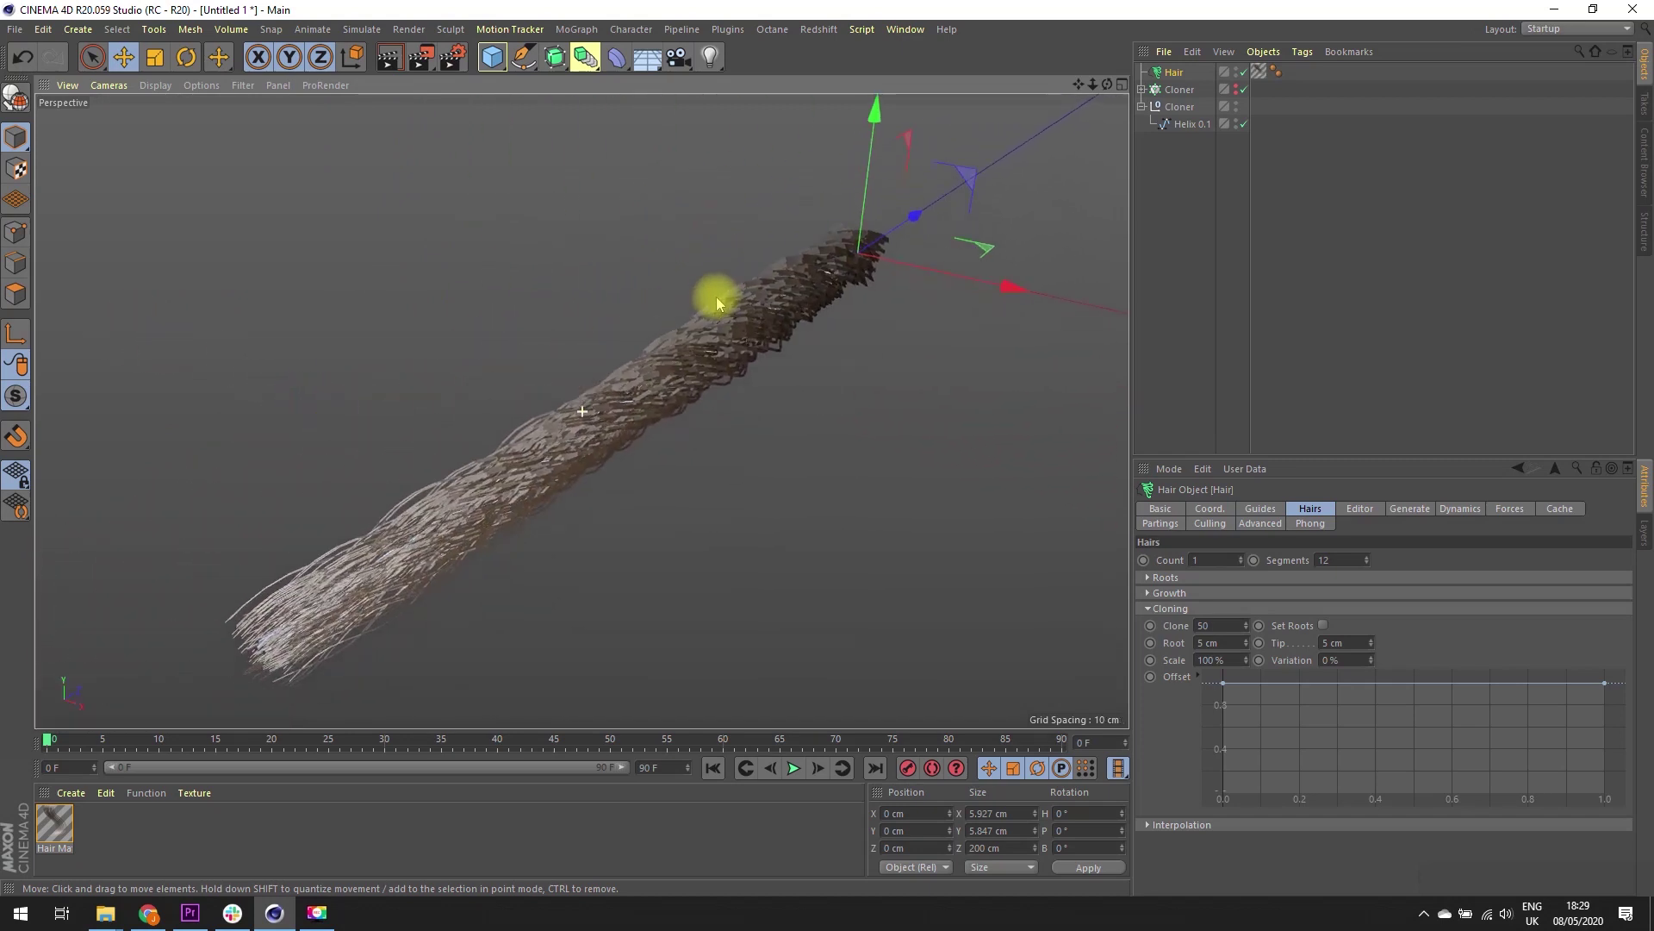
pyautogui.keyDown('alt'); pyautogui.moveTo(850, 284); pyautogui.dragTo(870, 336); pyautogui.keyUp('alt')
pyautogui.click(1219, 642)
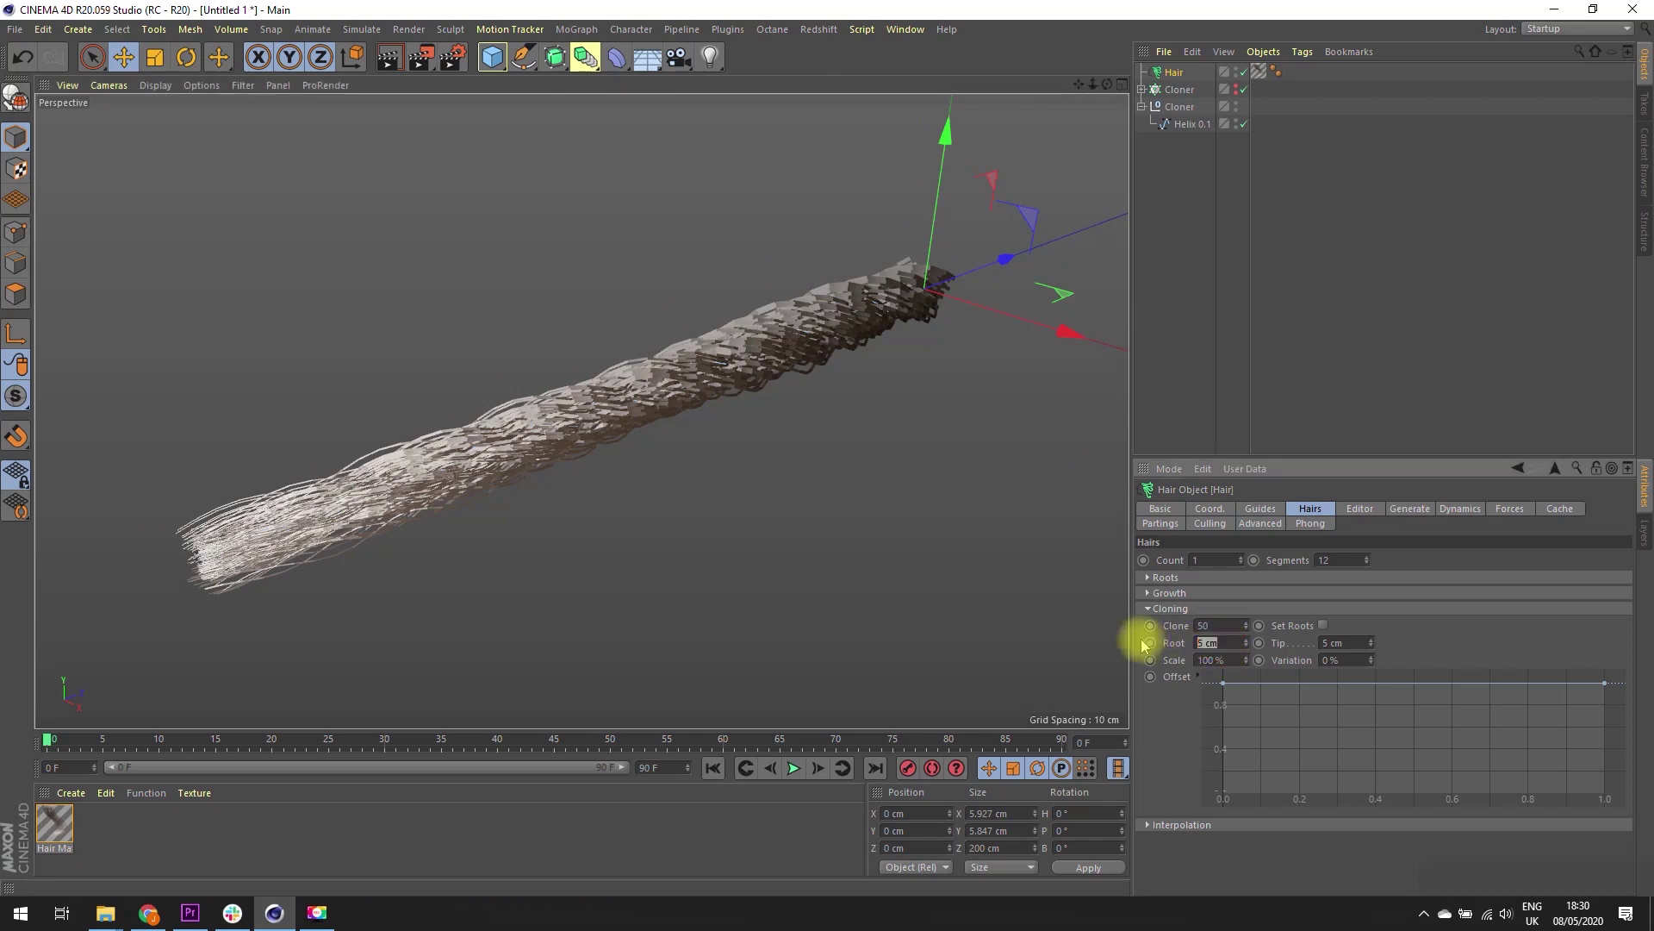
pyautogui.write('2')
pyautogui.press('Return')
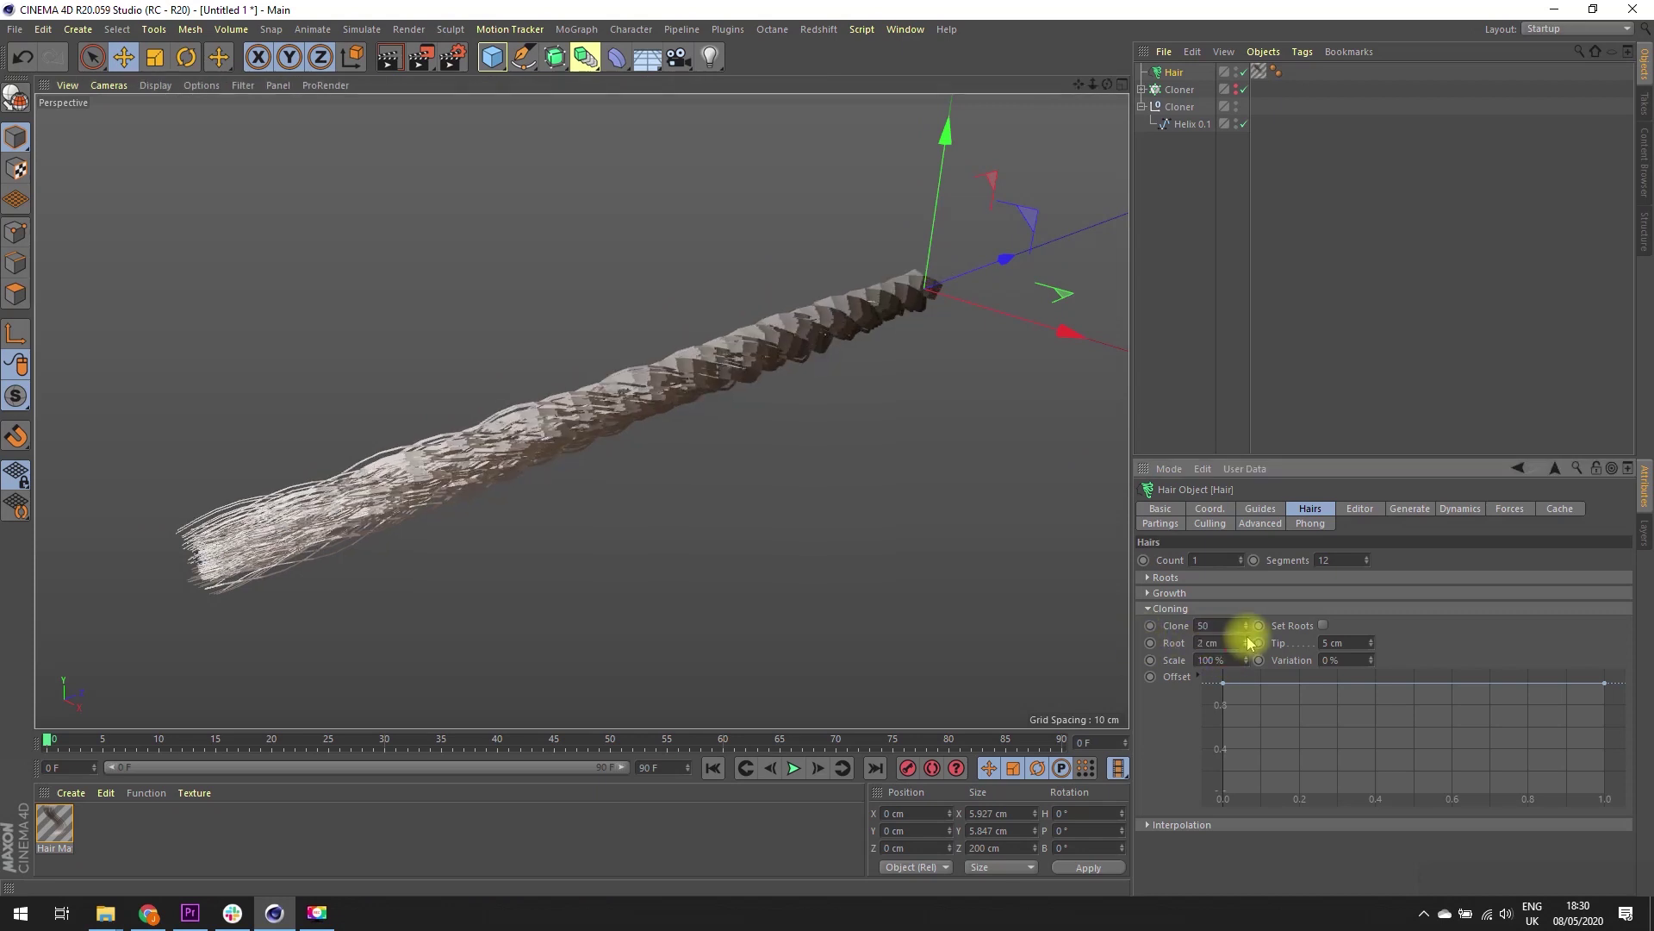
pyautogui.click(1325, 643)
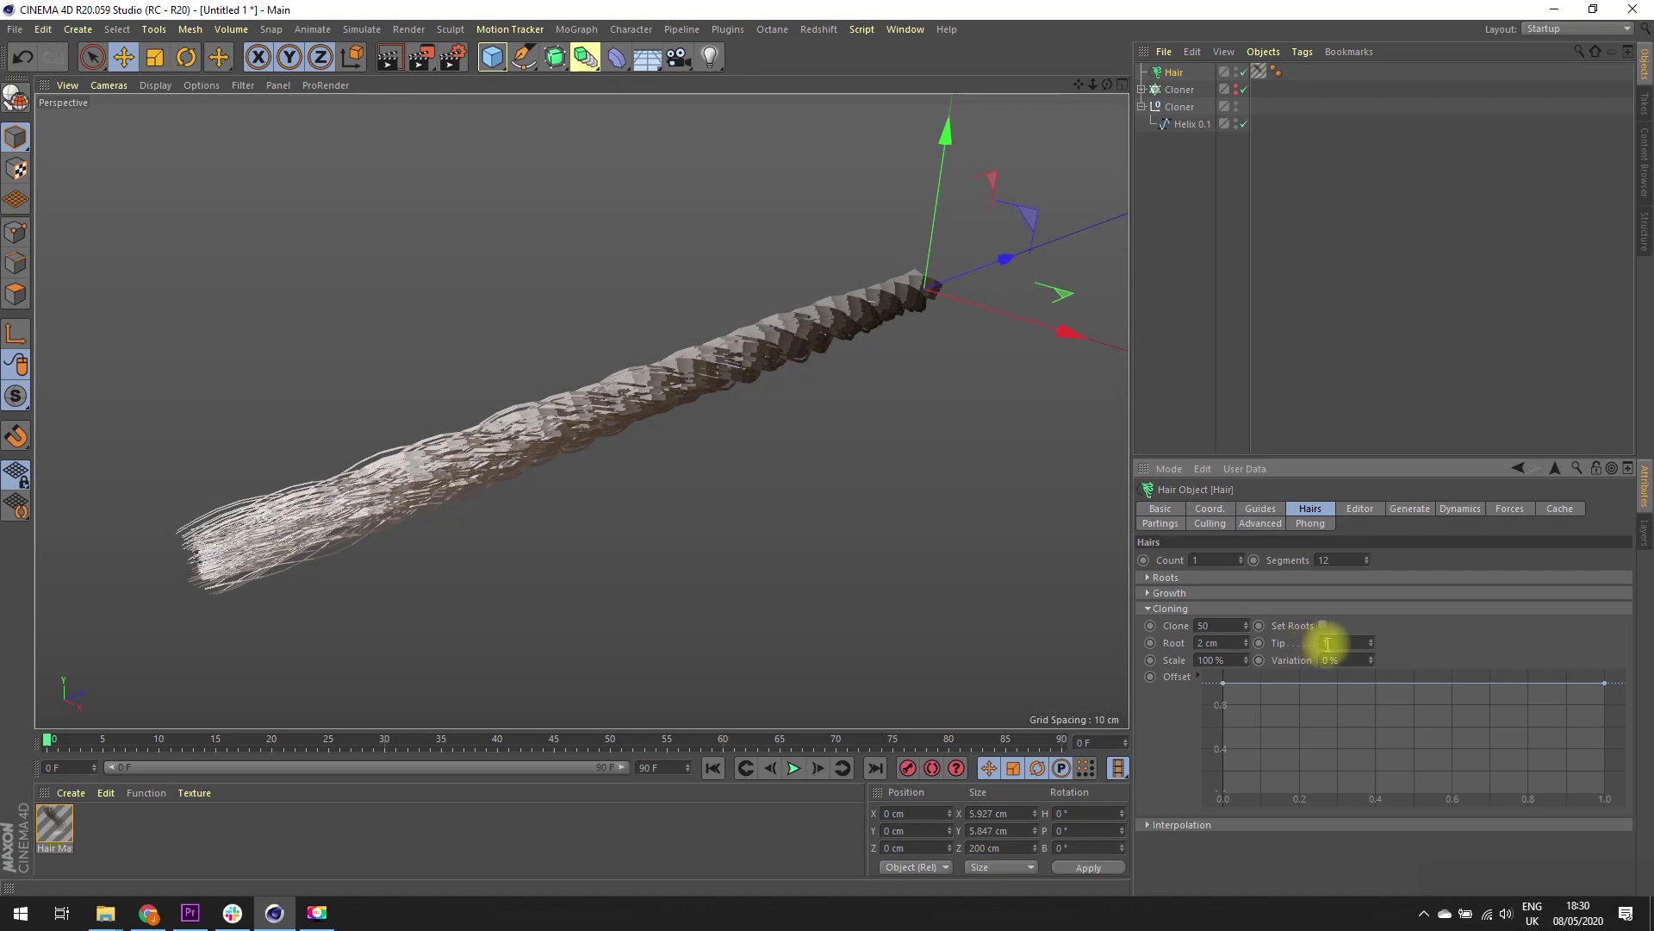
pyautogui.write('1')
pyautogui.press('Return')
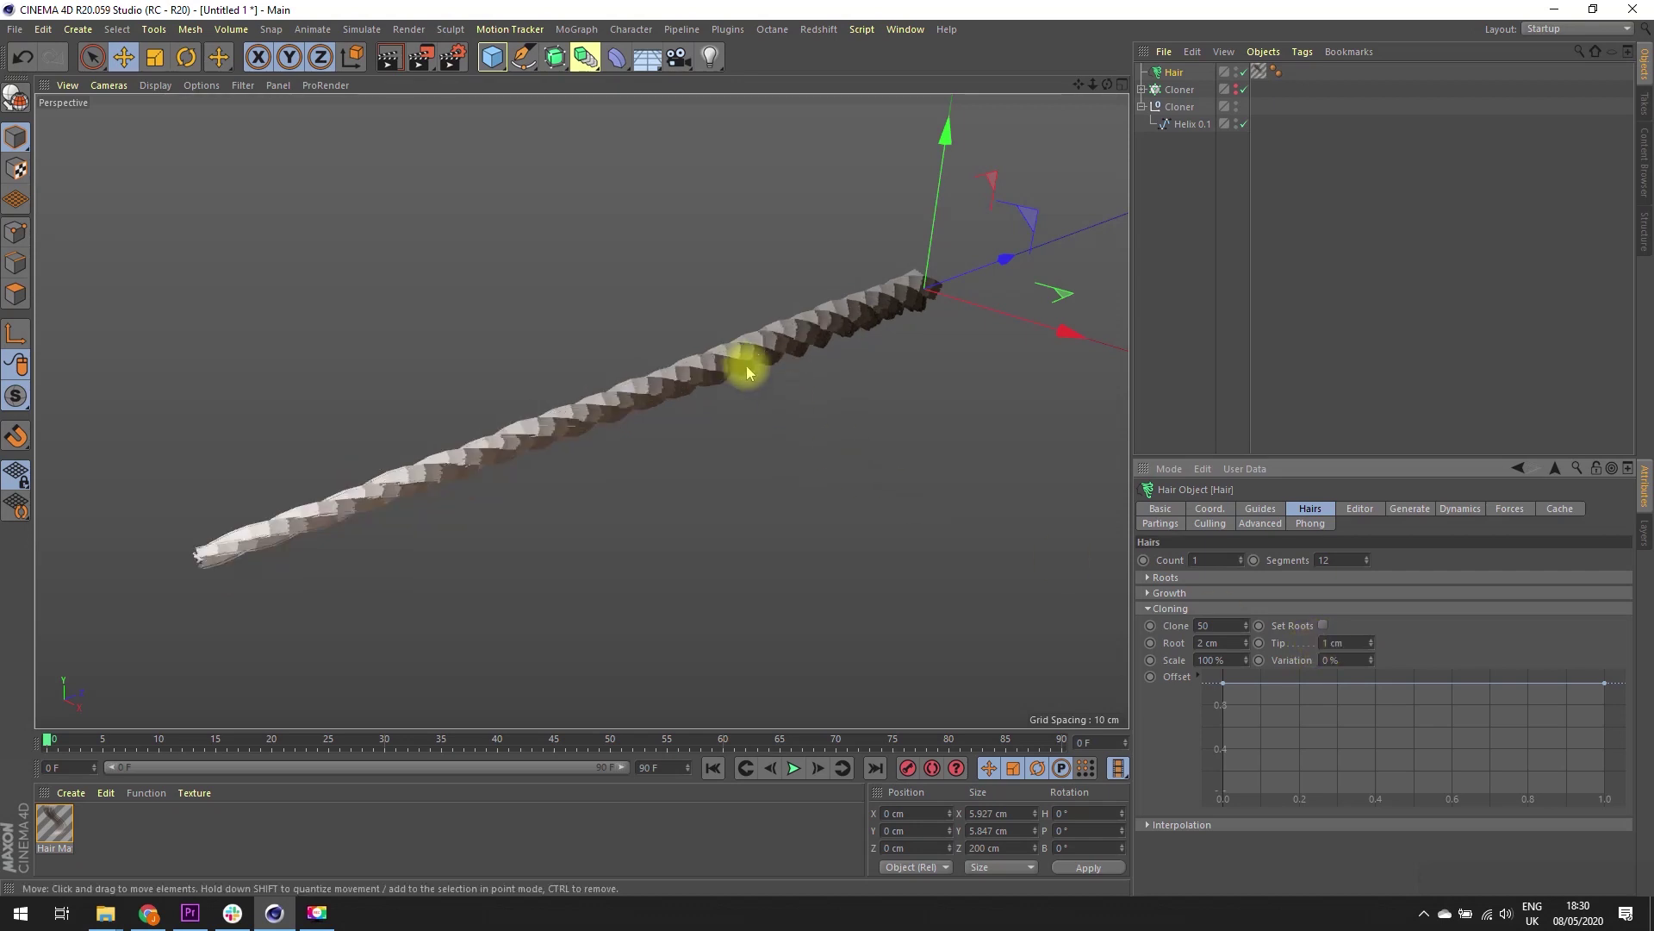
pyautogui.keyDown('alt'); pyautogui.moveTo(681, 372); pyautogui.dragTo(962, 379); pyautogui.keyUp('alt')
pyautogui.keyDown('alt'); pyautogui.moveTo(782, 420); pyautogui.dragTo(591, 399); pyautogui.keyUp('alt')
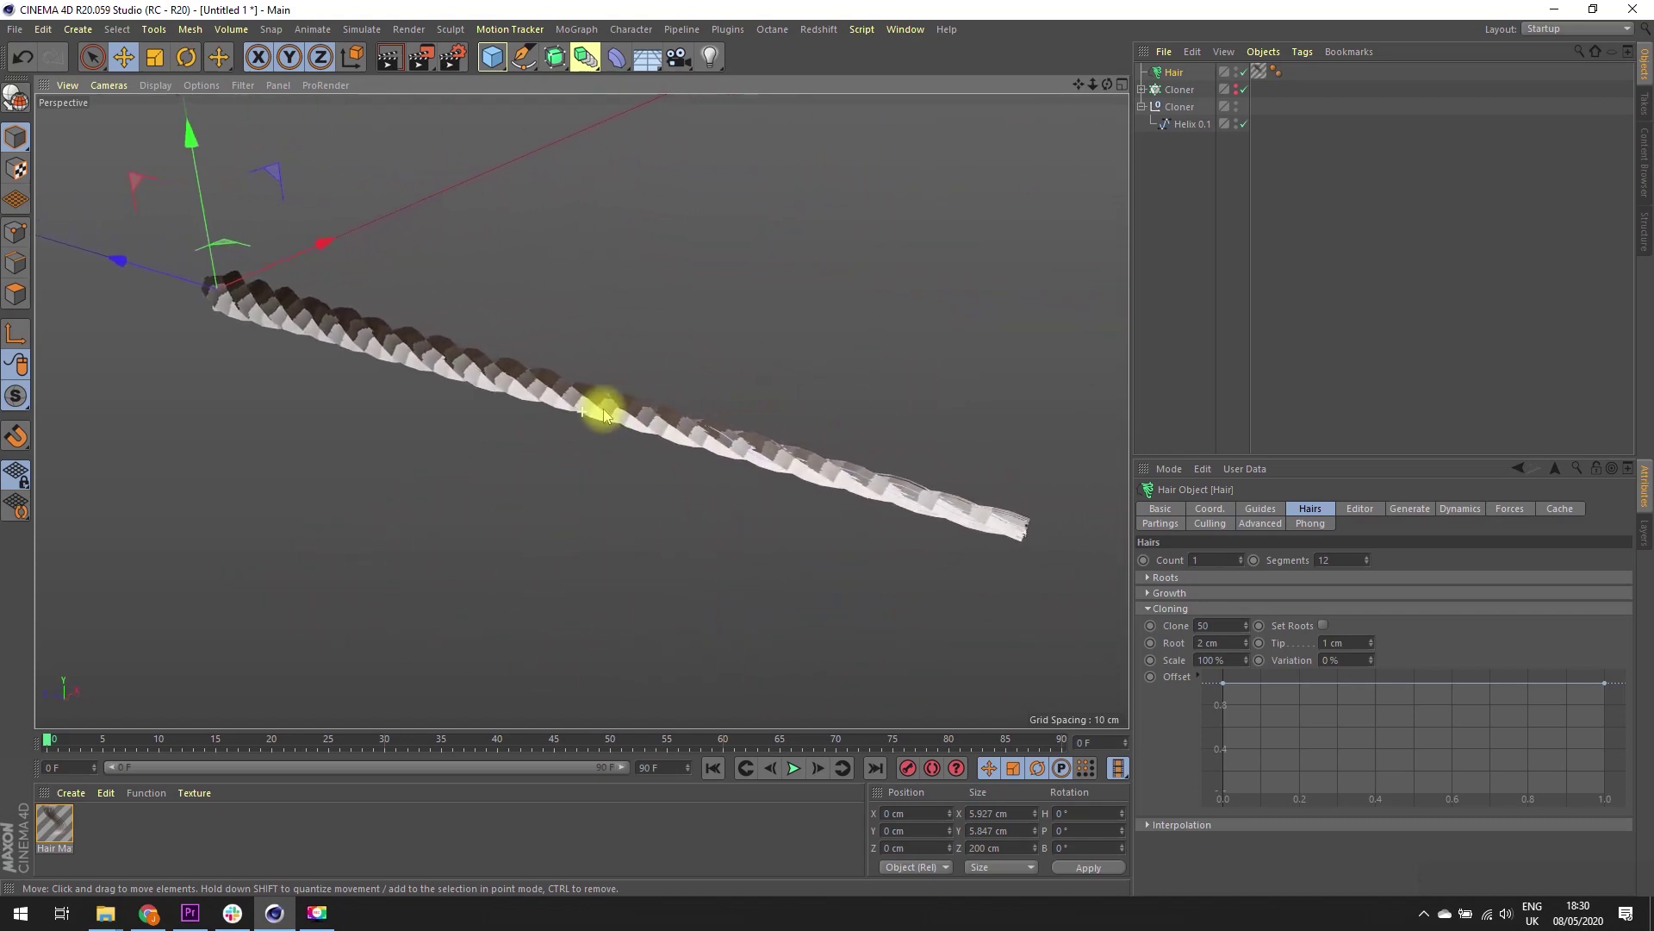